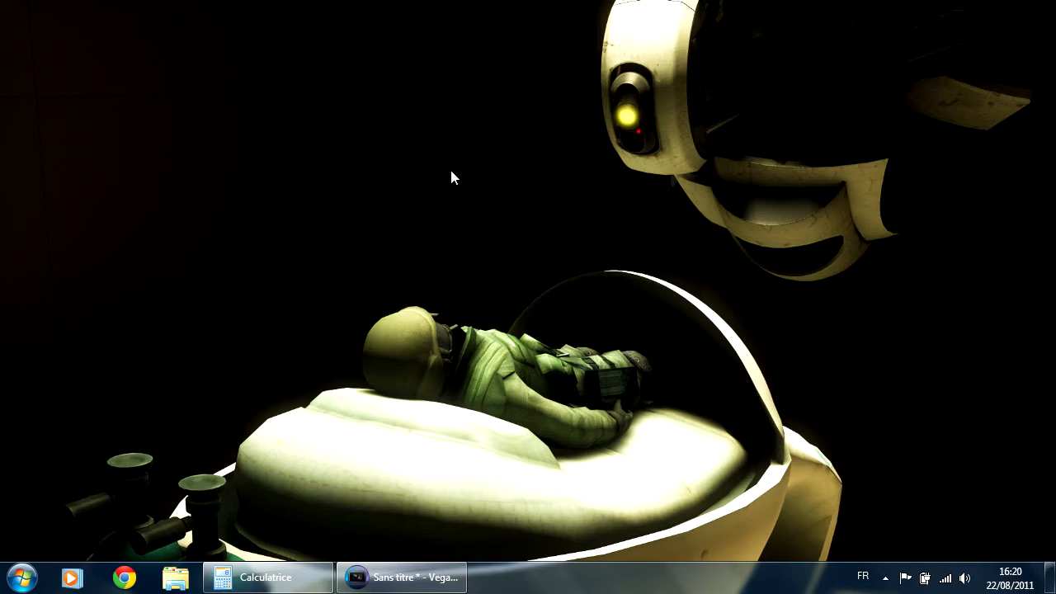
Step: Switch to Vegas Pro and place the playhead at 00:00:02,12 on the gameplay clip
click(411, 578)
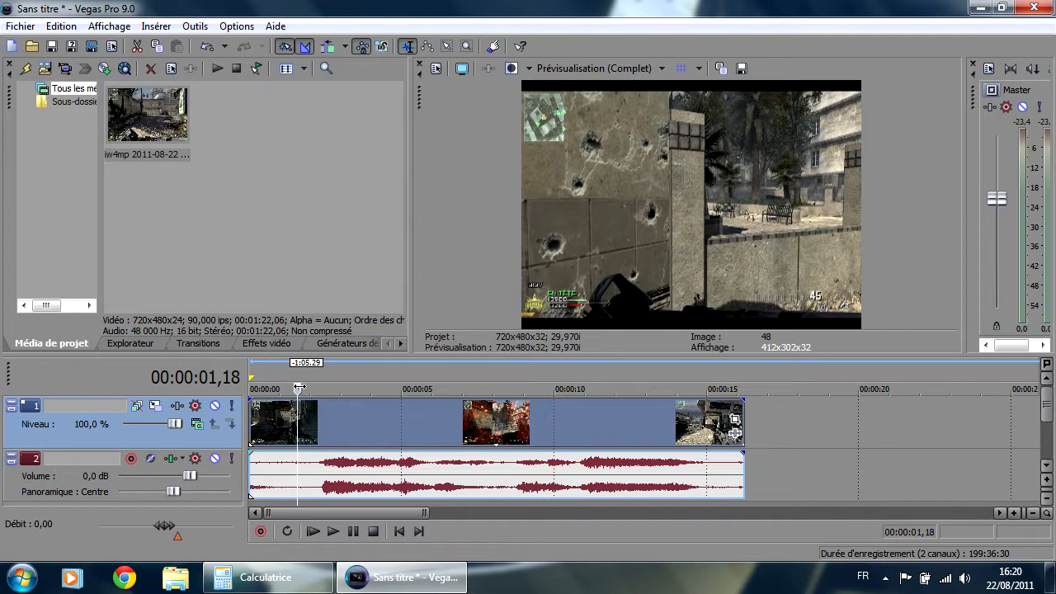
key(space)
drag(308, 387, 319, 388)
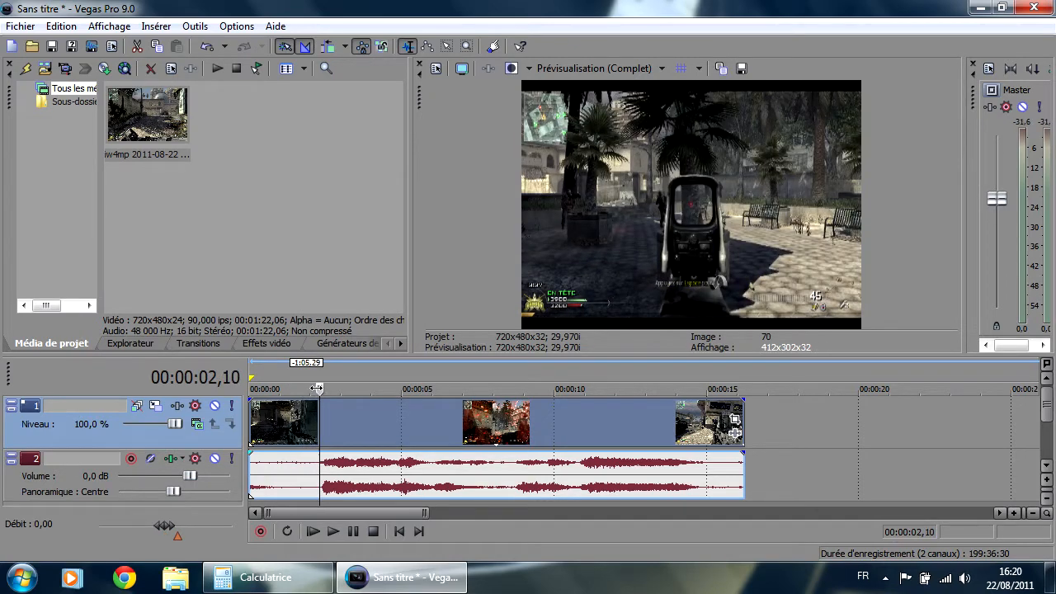
key(Right)
key(Right)
key(Right)
key(Left)
key(Left)
key(Left)
key(Left)
key(Left)
key(Left)
key(Left)
key(Left)
key(Left)
key(Left)
key(Left)
key(Left)
key(Left)
key(Left)
key(Left)
key(Left)
key(Left)
key(Left)
key(Left)
key(Left)
key(Right)
key(Right)
key(Right)
key(Right)
key(Right)
key(Right)
key(Right)
key(Right)
key(Right)
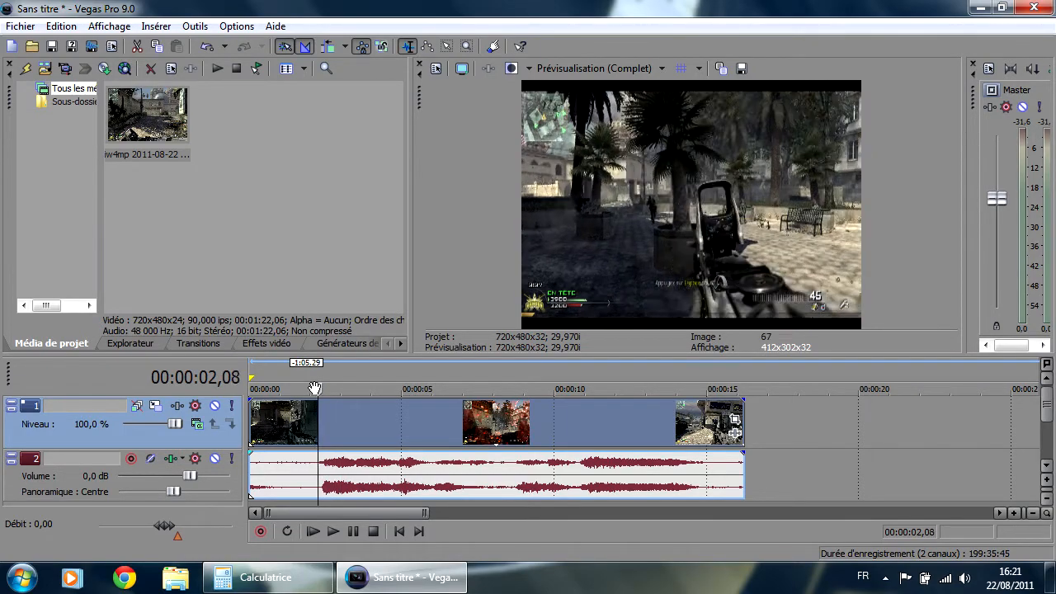
key(Right)
key(Right)
key(Left)
key(Left)
key(Left)
key(Left)
key(Left)
key(Right)
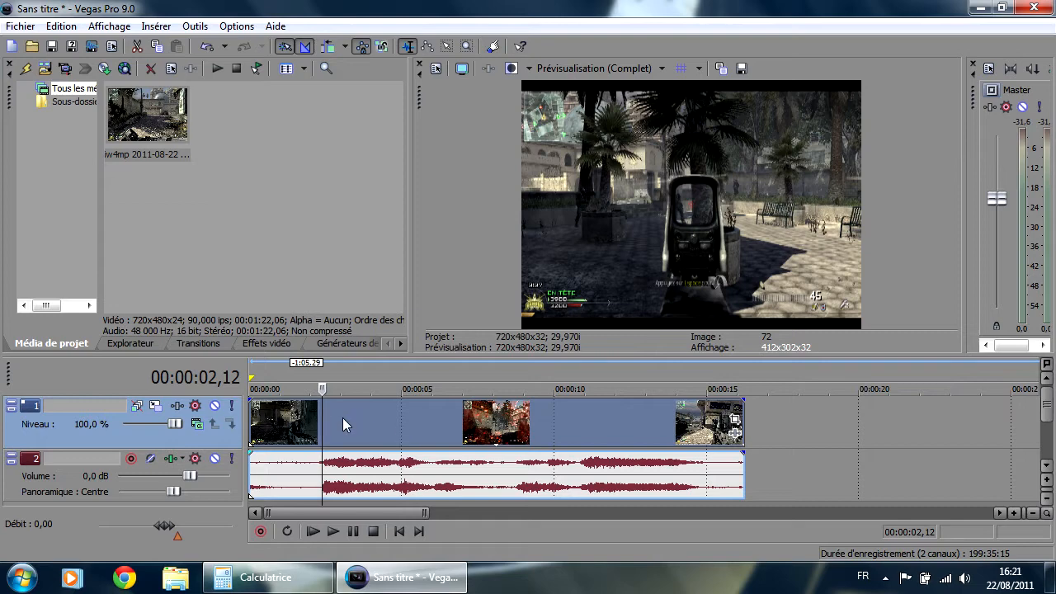
Step: Insert a velocity (Rapidité) envelope on the gameplay video event
right_click(342, 417)
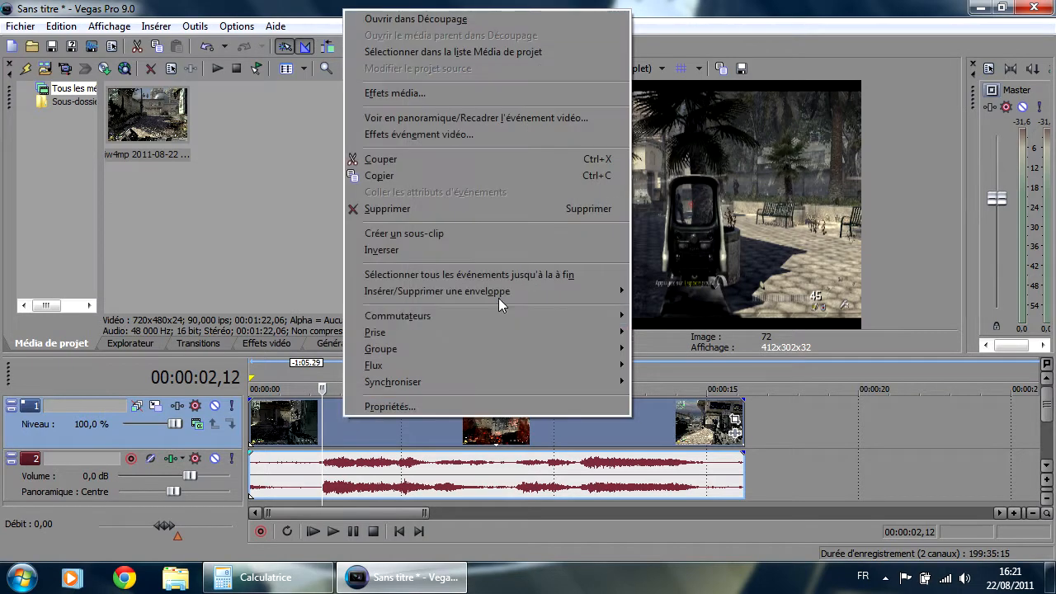
click(324, 420)
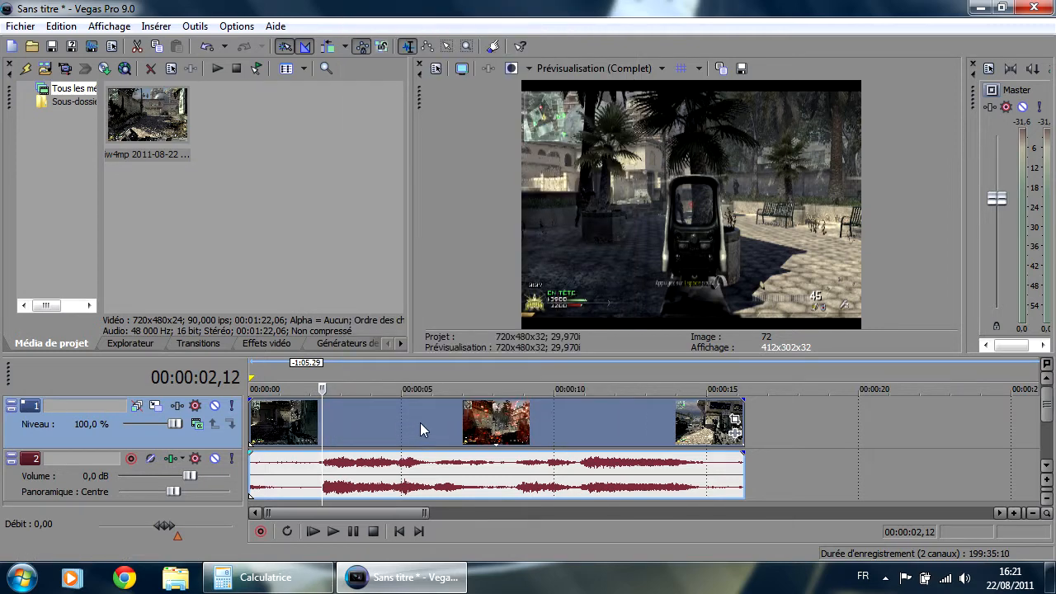
right_click(366, 421)
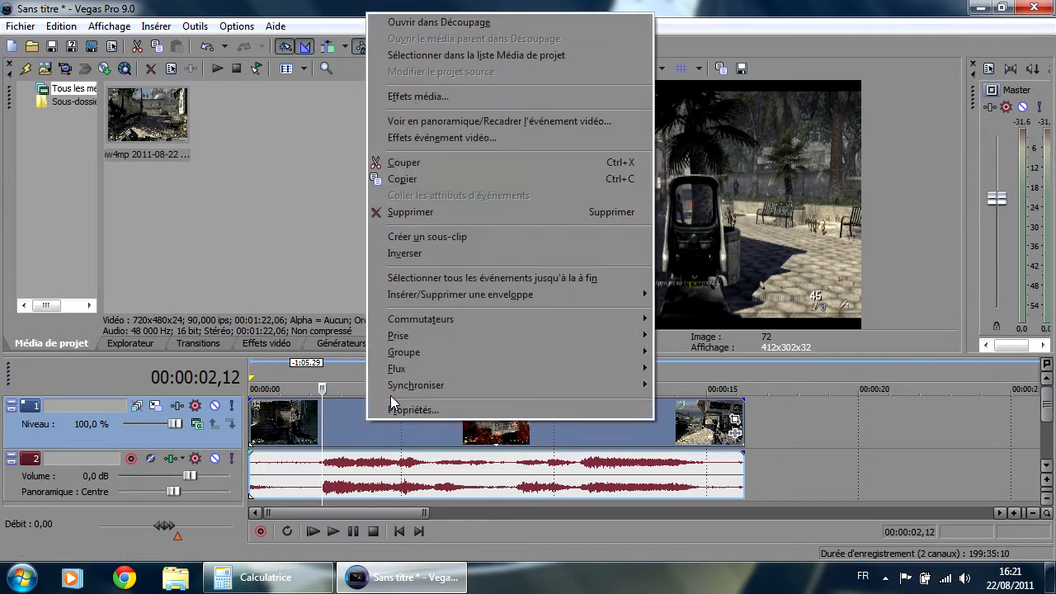
mouse_move(424, 294)
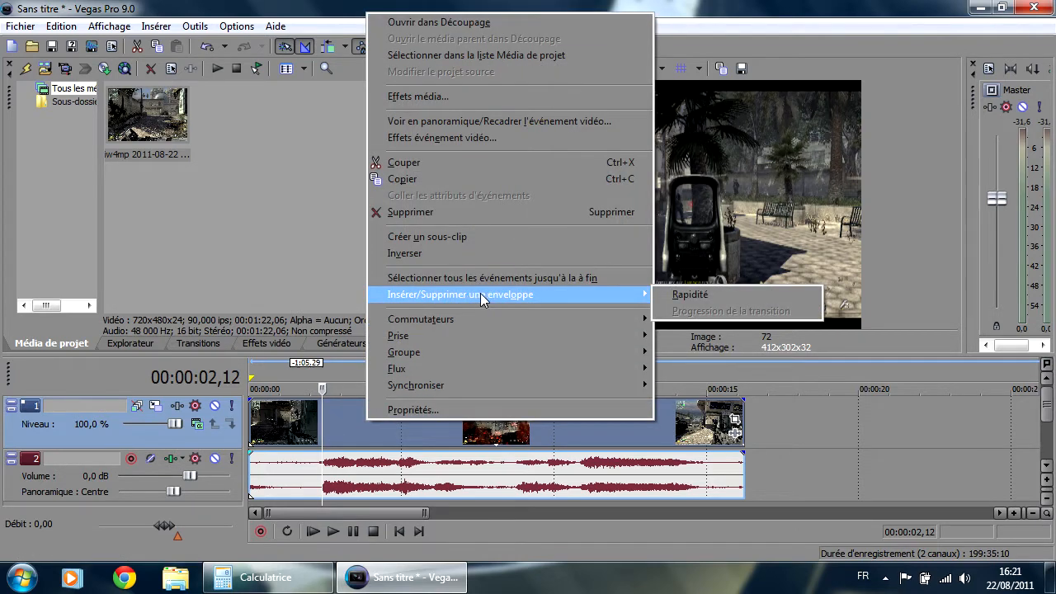
click(702, 294)
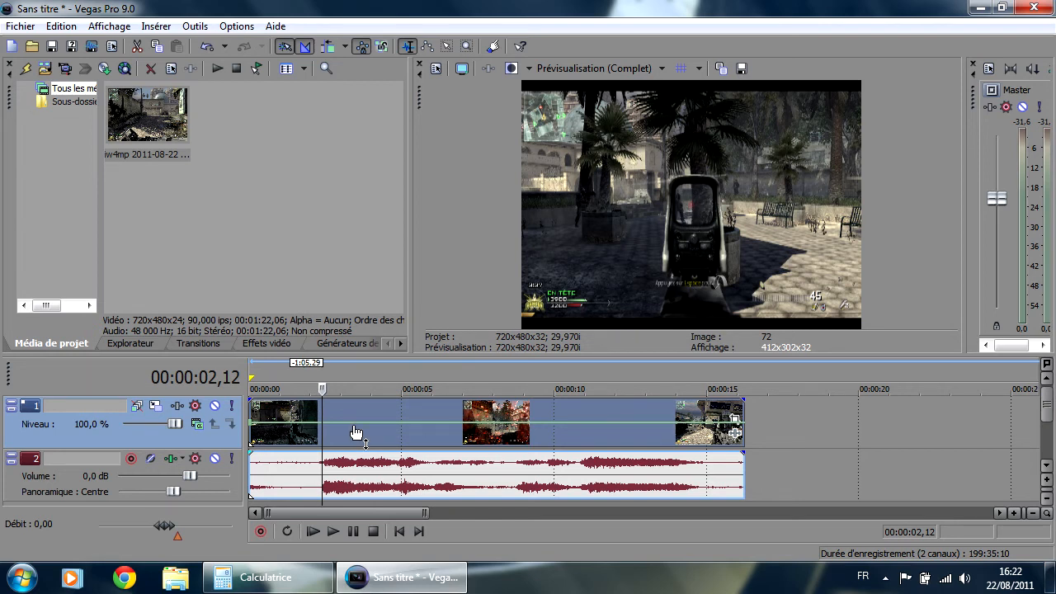
Step: Add a point to the velocity envelope at the playhead, 00:00:02,12
scroll(339, 424, up, 4)
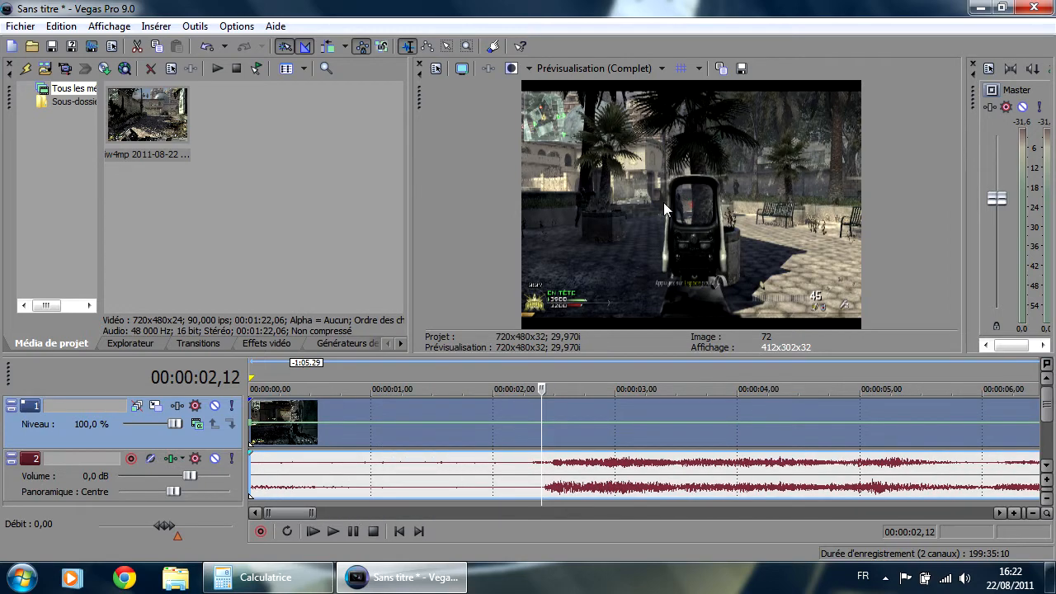
right_click(542, 424)
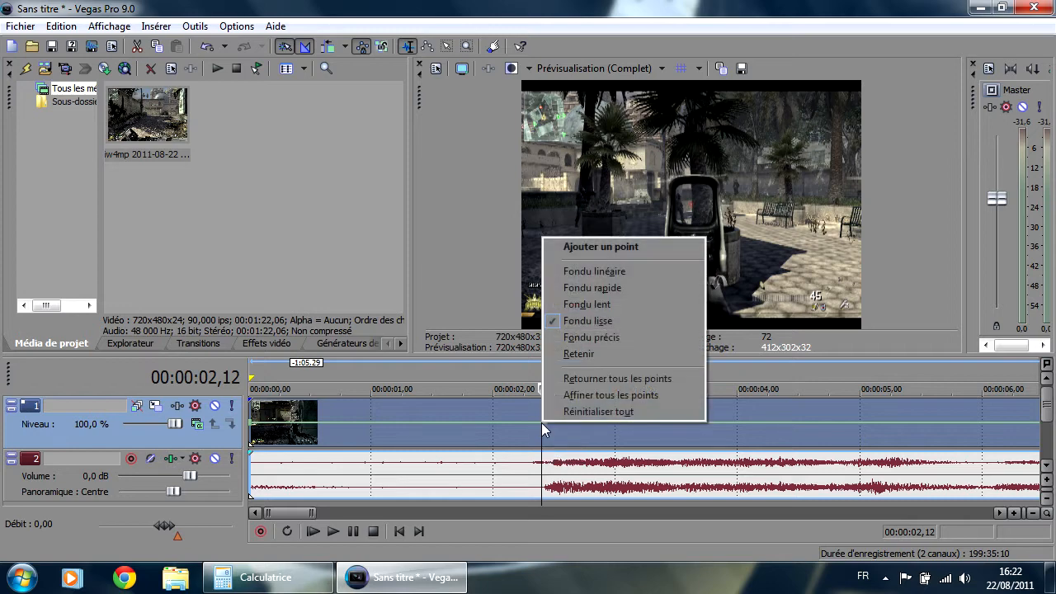
click(600, 246)
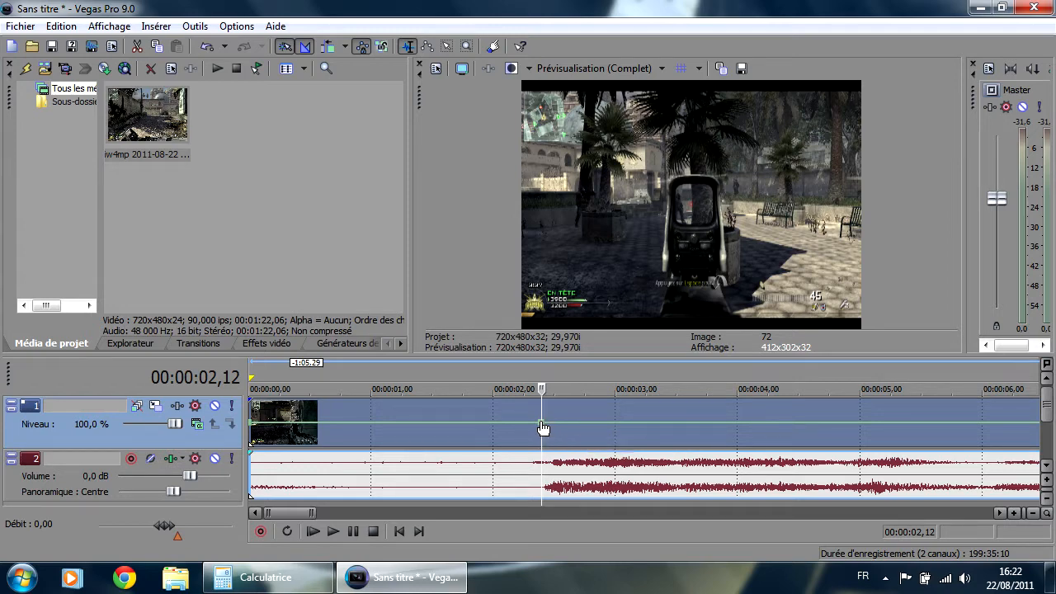
Step: Try raising the velocity point above normal speed and shifting it to the clip's start and back to the playhead
drag(543, 427, 544, 411)
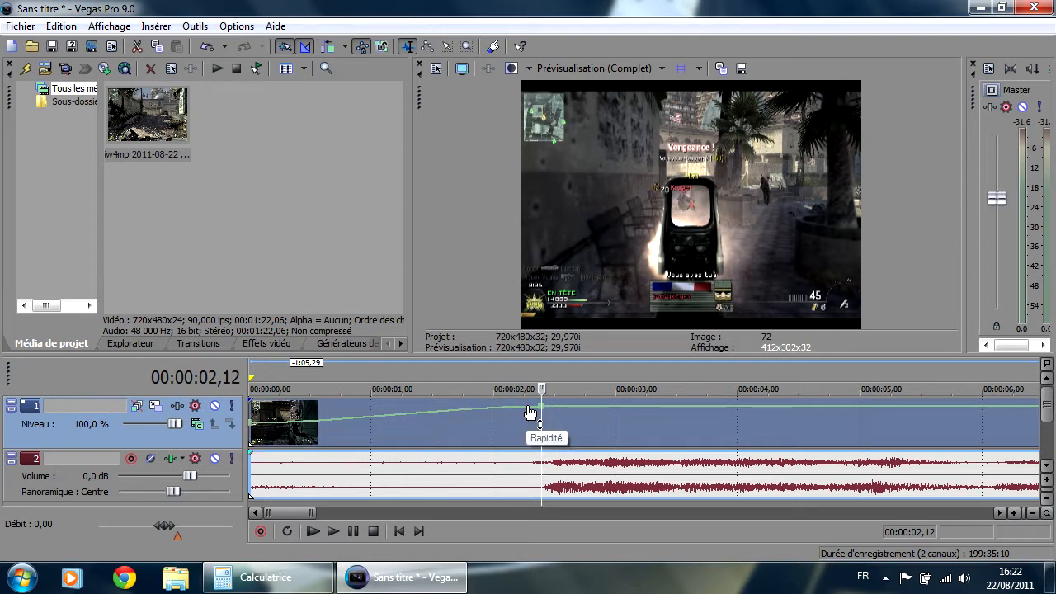
drag(538, 417, 253, 423)
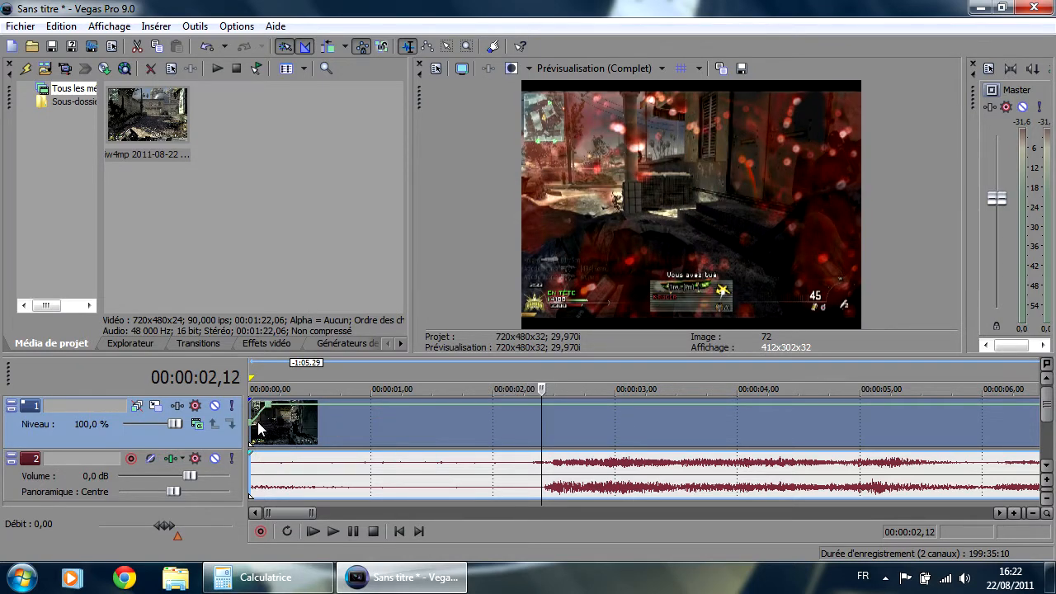
mouse_move(275, 410)
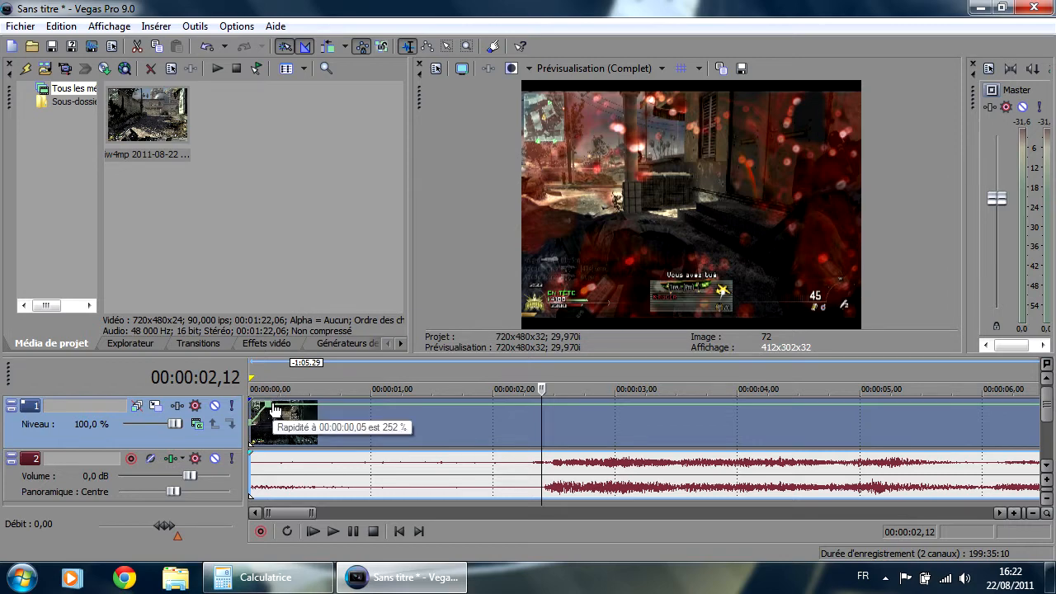
drag(275, 410, 542, 404)
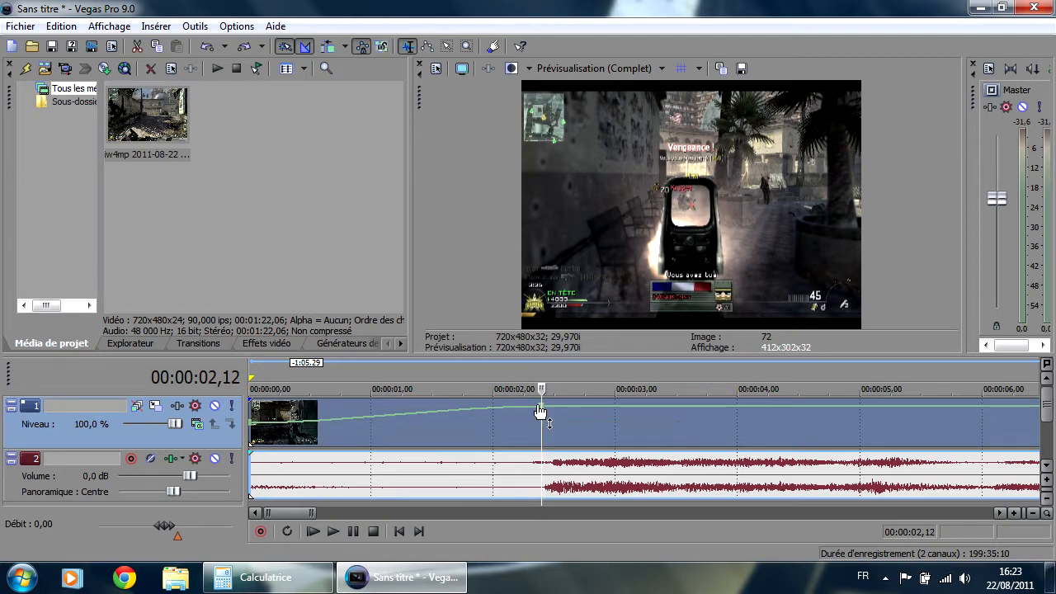
mouse_move(543, 414)
mouse_down()
mouse_move(544, 433)
mouse_move(542, 415)
mouse_up()
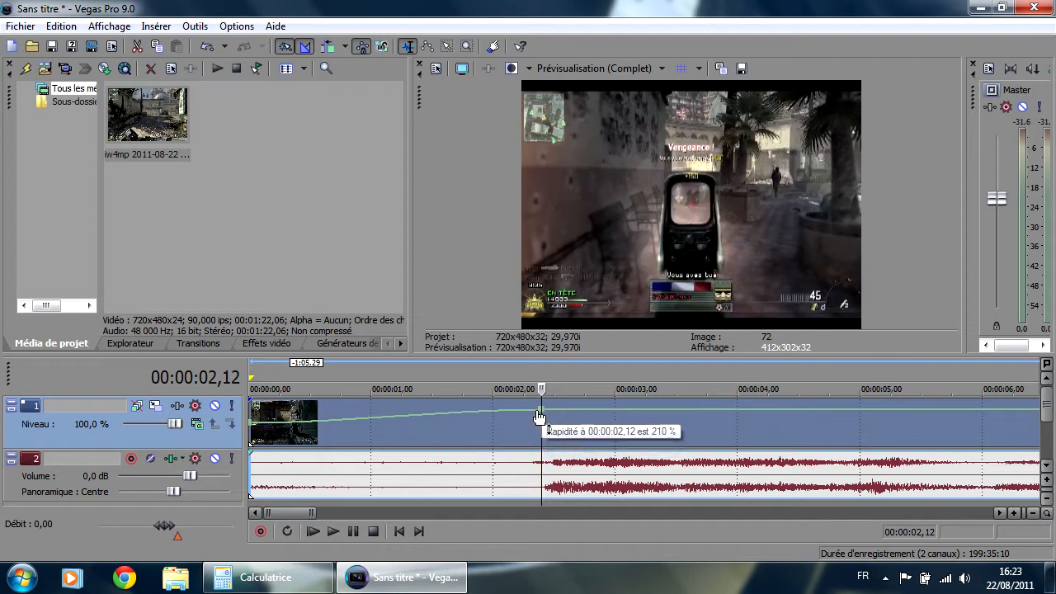
Step: Set the velocity point at 00:00:02,12 to 100 %
right_click(542, 415)
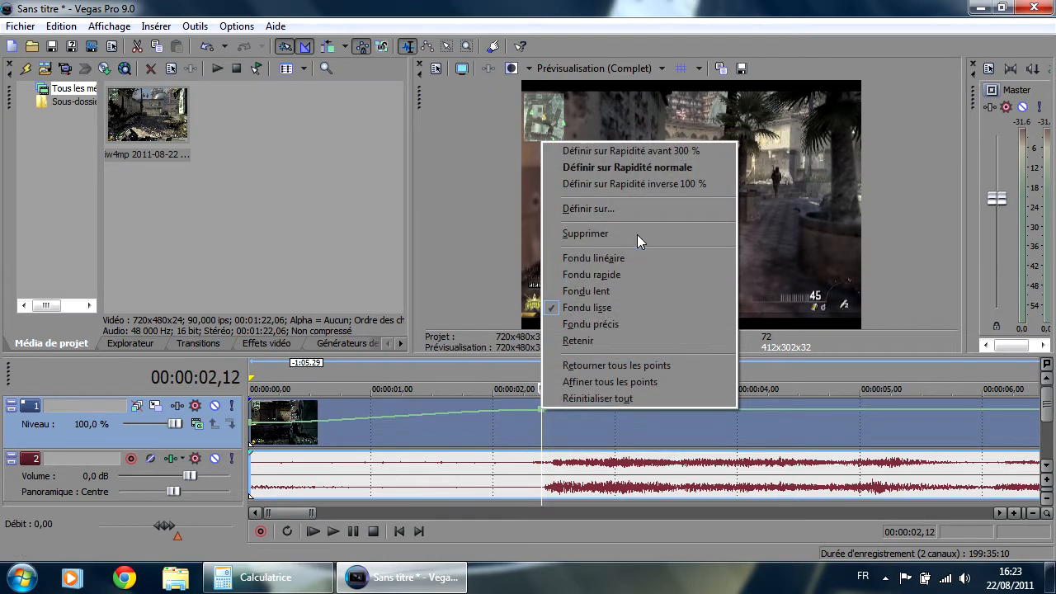
click(608, 212)
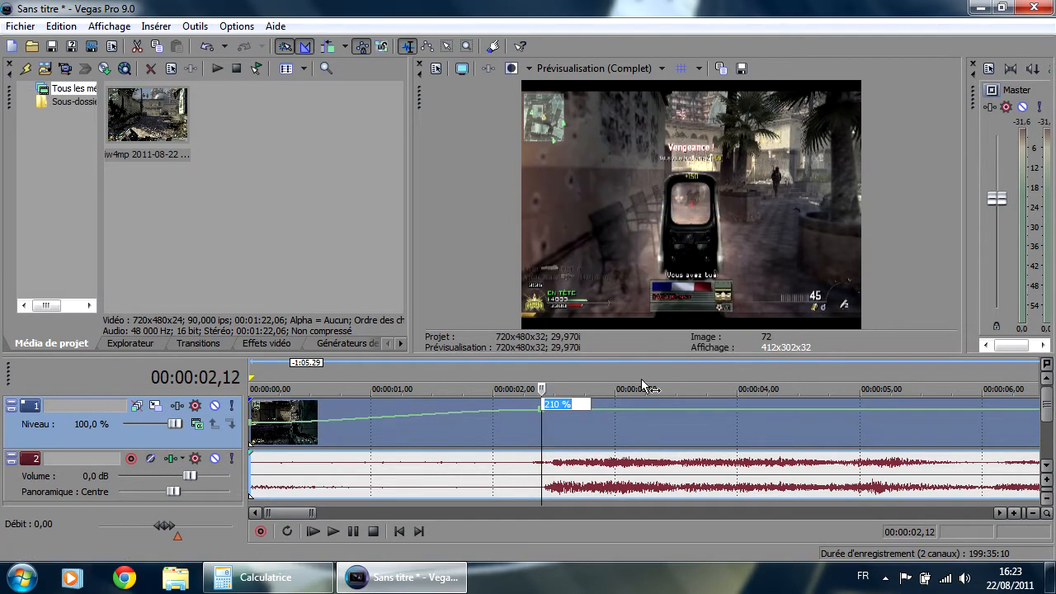
text(100)
key(Return)
mouse_move(540, 423)
mouse_down()
mouse_move(541, 406)
mouse_move(540, 424)
mouse_up()
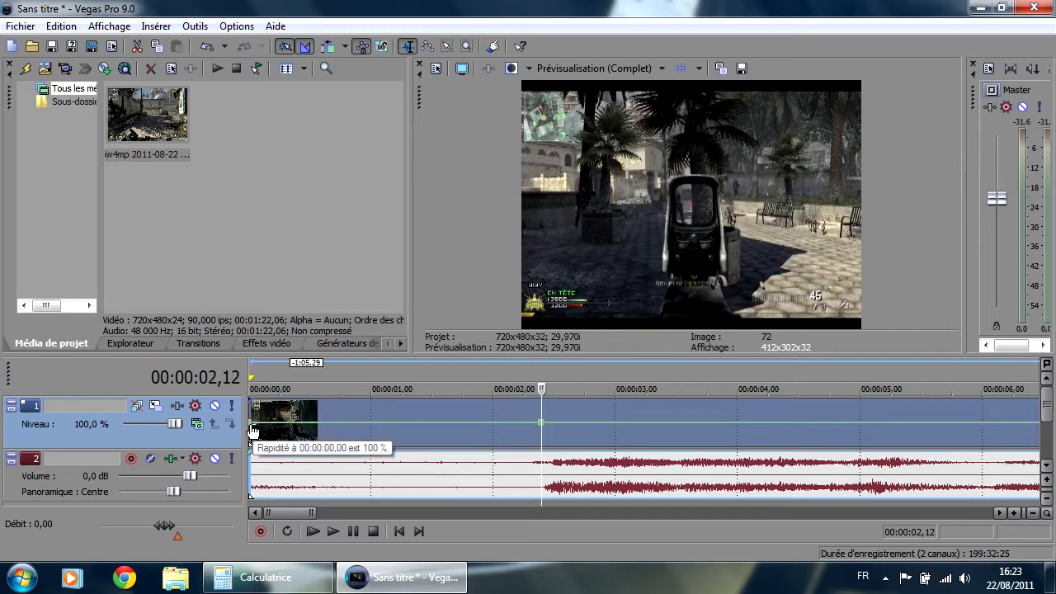
Step: Add a second velocity point just after the first and move it directly beneath that point at 00:00:02,12
right_click(553, 424)
click(601, 248)
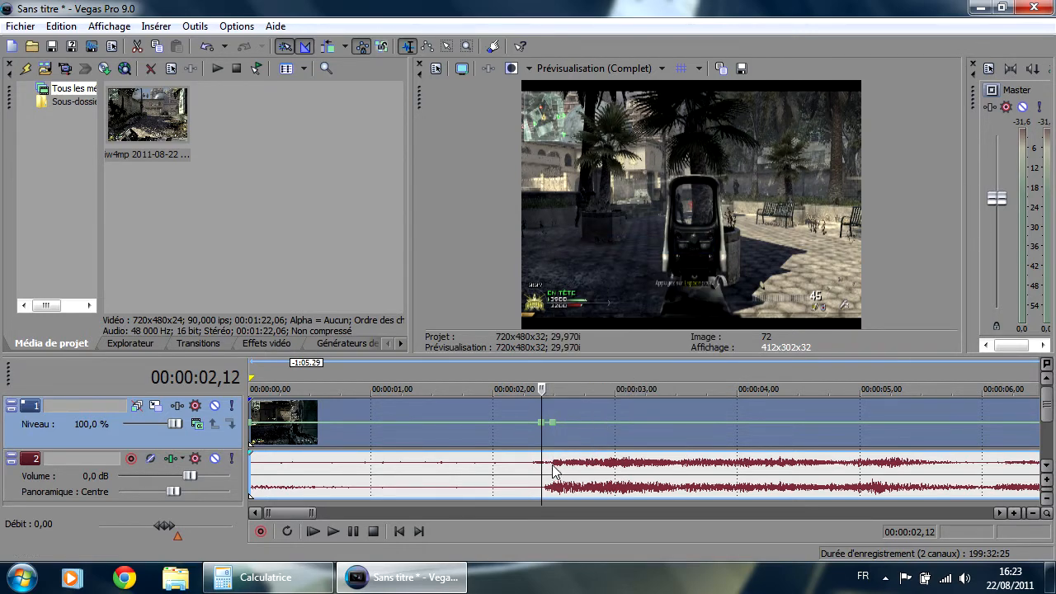
scroll(634, 429, up, 2)
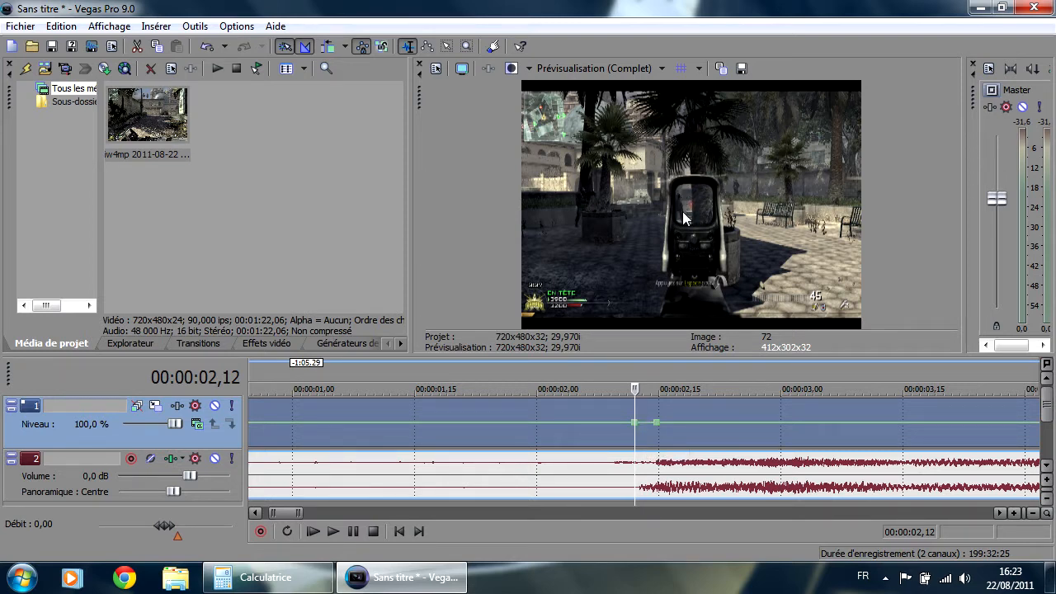
mouse_move(658, 427)
drag(658, 427, 633, 431)
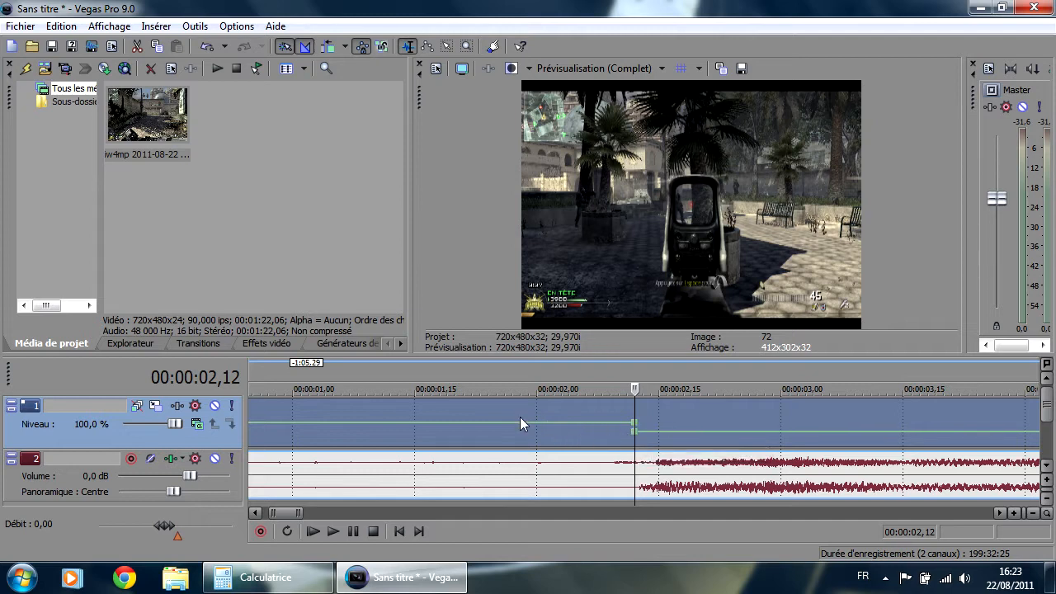
Step: Set the lower velocity point at 00:00:02,12 to 20 %
right_click(635, 430)
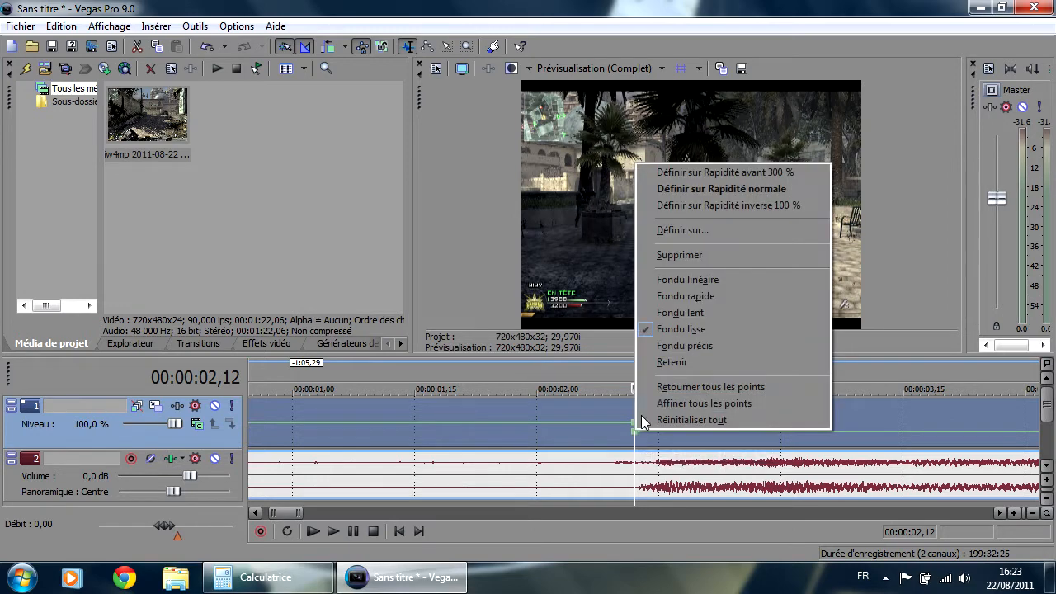
click(681, 232)
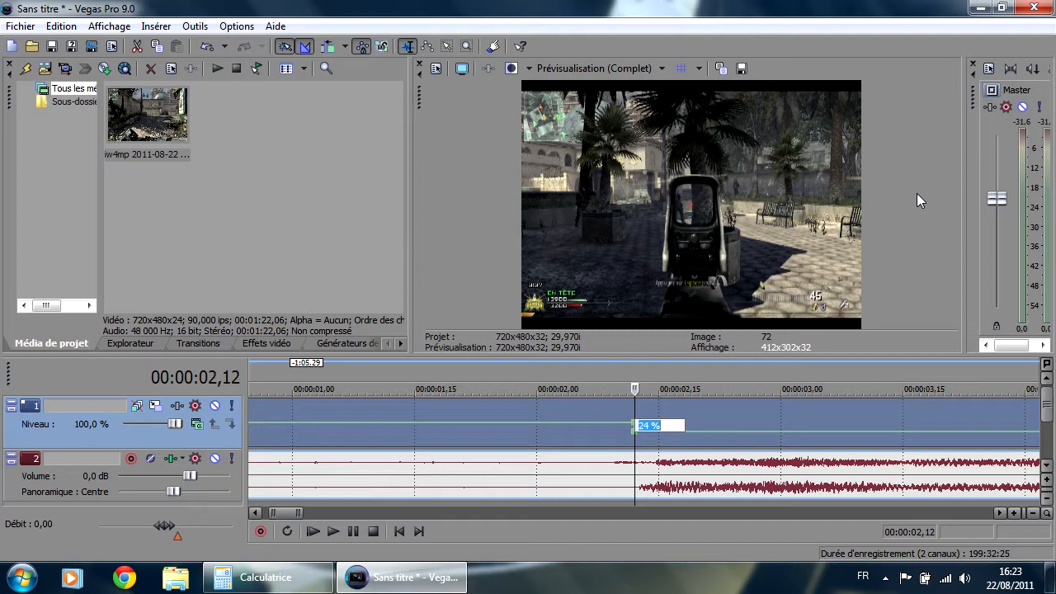
text(20)
key(Return)
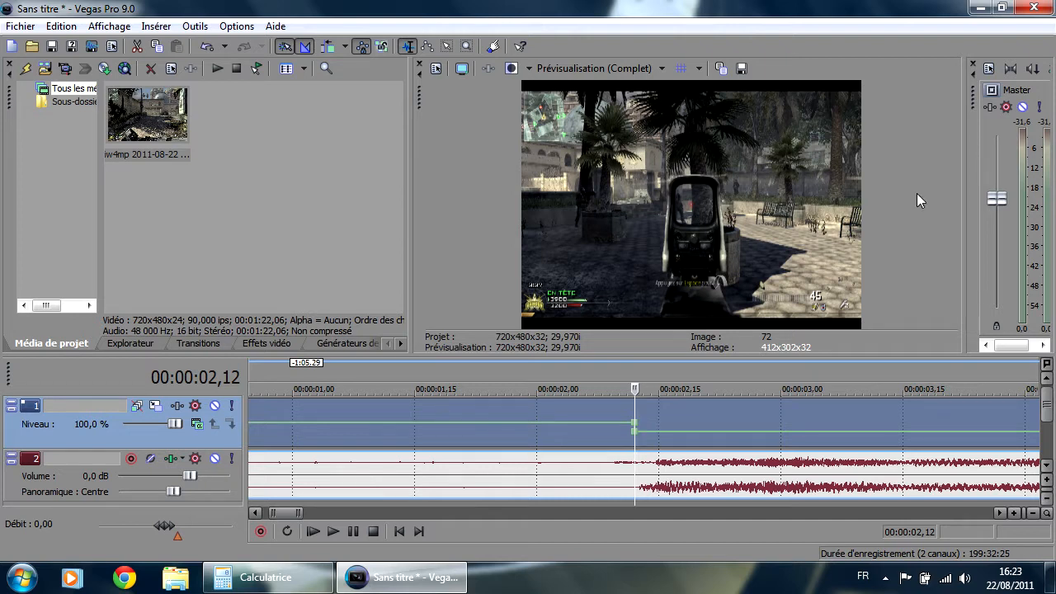
Step: Mute the audio track and play the clip from 00:00:01,28 to preview the slow motion
click(214, 458)
scroll(635, 426, down, 5)
key(j)
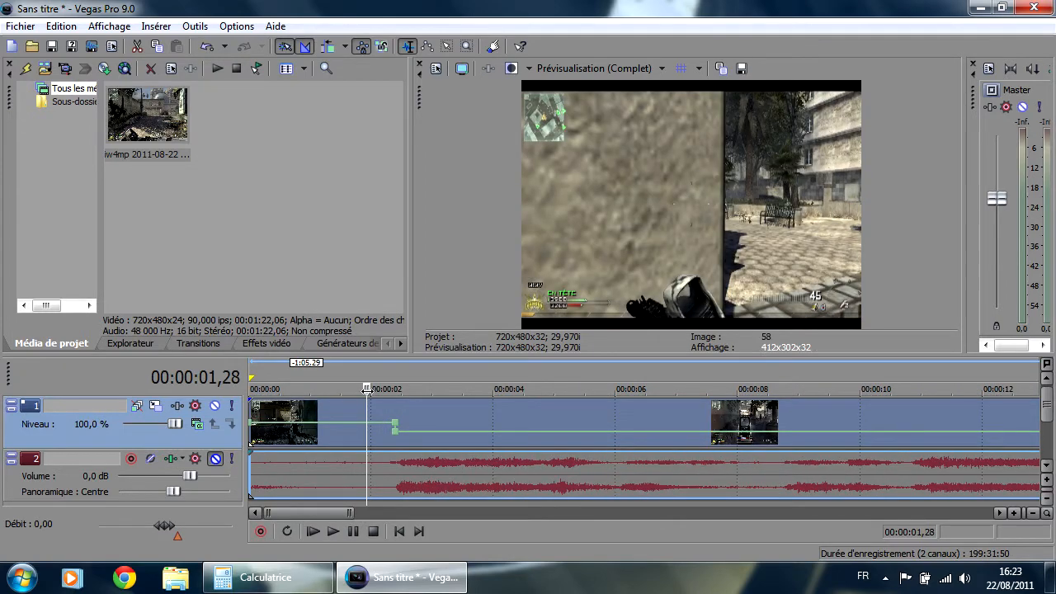
key(space)
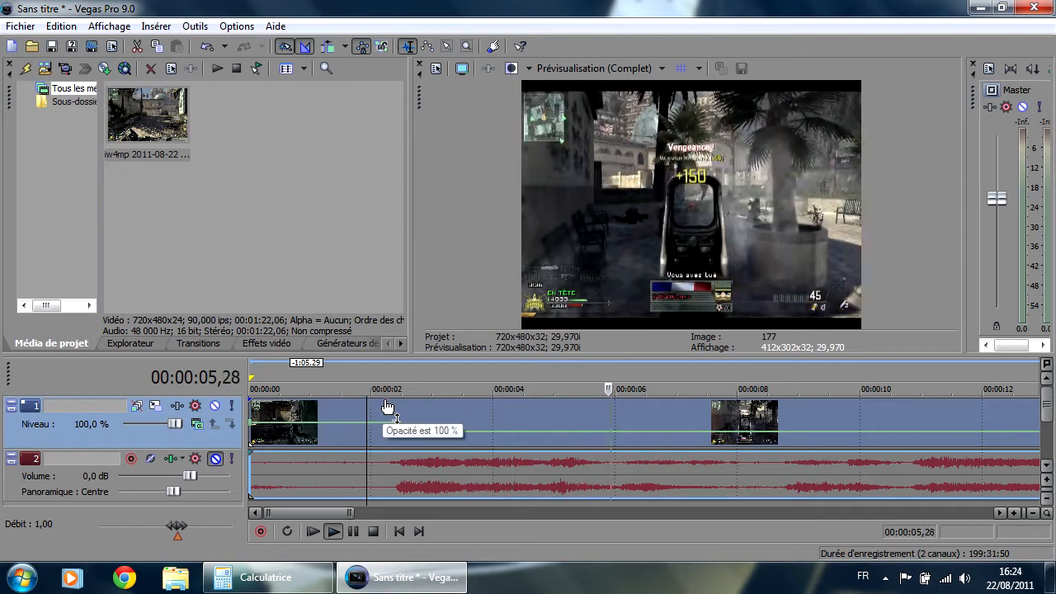
double_click(395, 429)
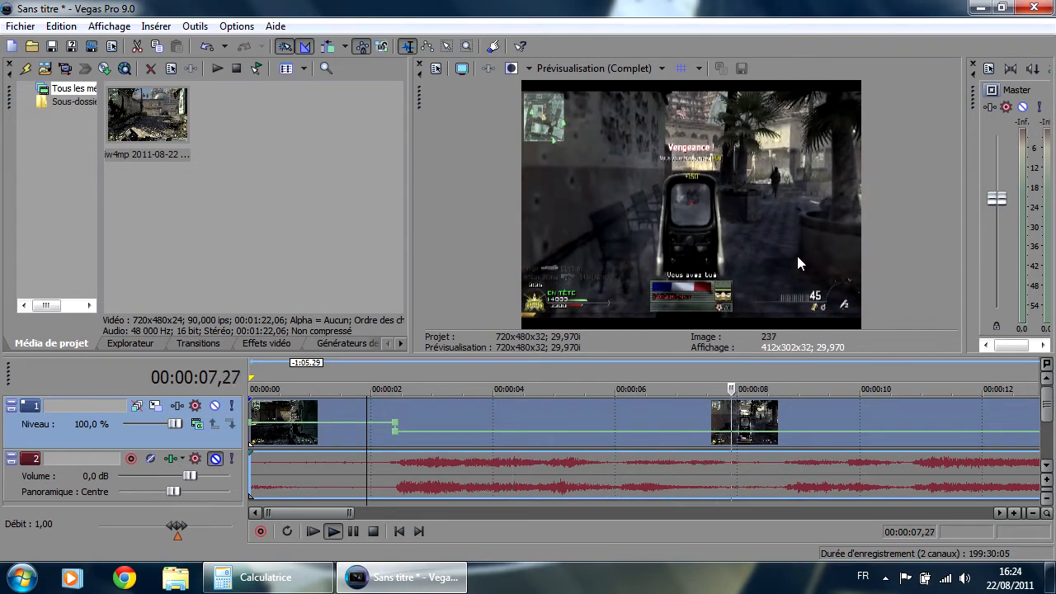
key(space)
Step: Locate the end of the first slow-motion kill frame by frame and add a velocity point at 00:00:05,16
drag(364, 388, 401, 397)
scroll(417, 437, up, 3)
scroll(417, 434, up, 2)
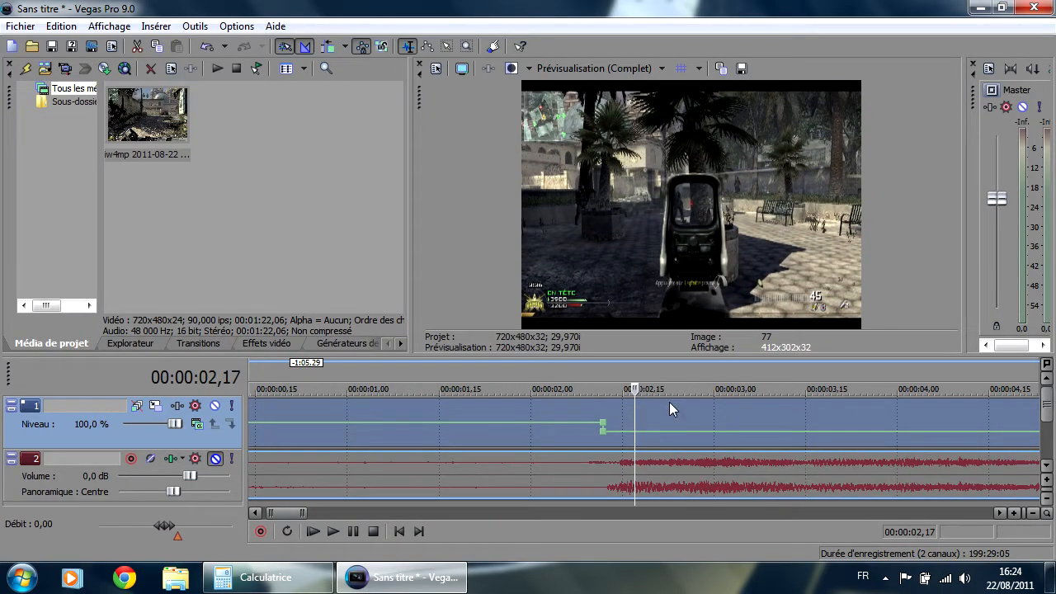
drag(627, 388, 983, 395)
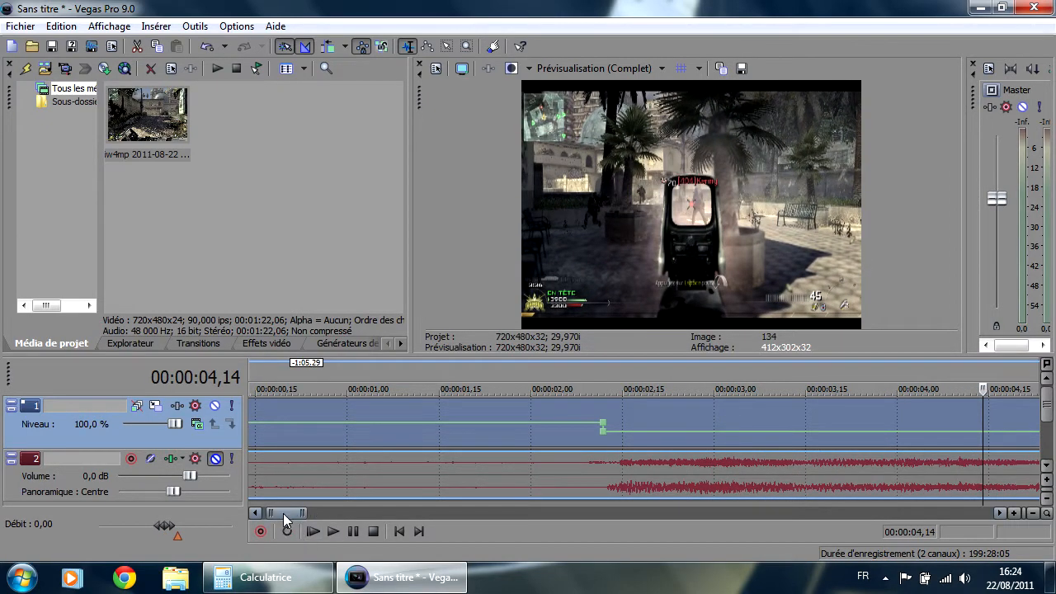
drag(302, 513, 327, 514)
drag(633, 388, 702, 408)
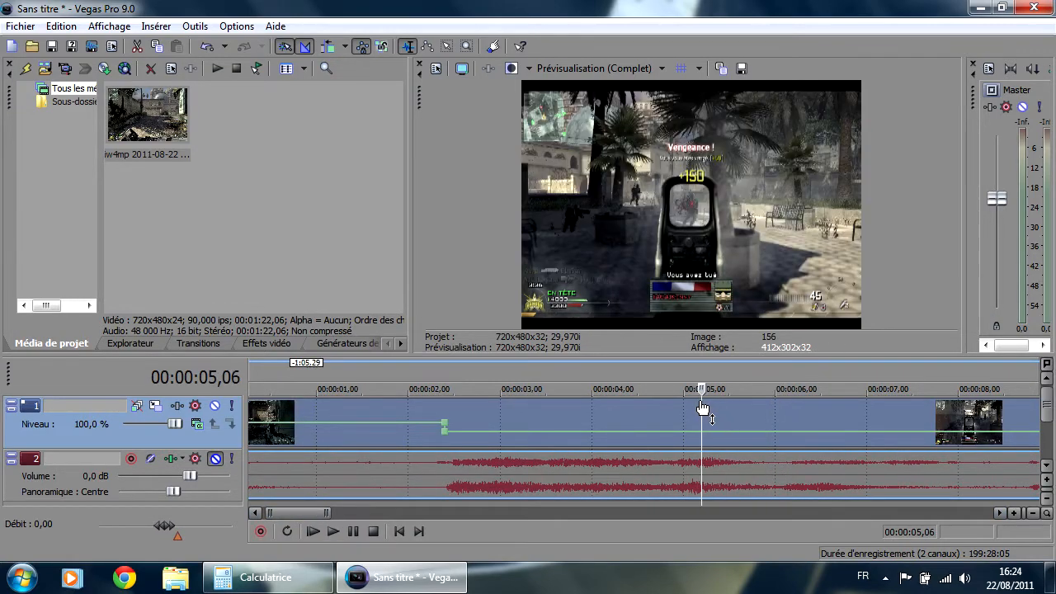
key(Right)
key(Right)
key(Right)
key(Right)
key(Right)
key(Right)
key(Right)
key(Right)
key(Right)
key(Right)
key(Right)
key(Right)
key(Right)
key(Right)
key(Right)
key(Right)
key(Right)
key(Right)
key(Right)
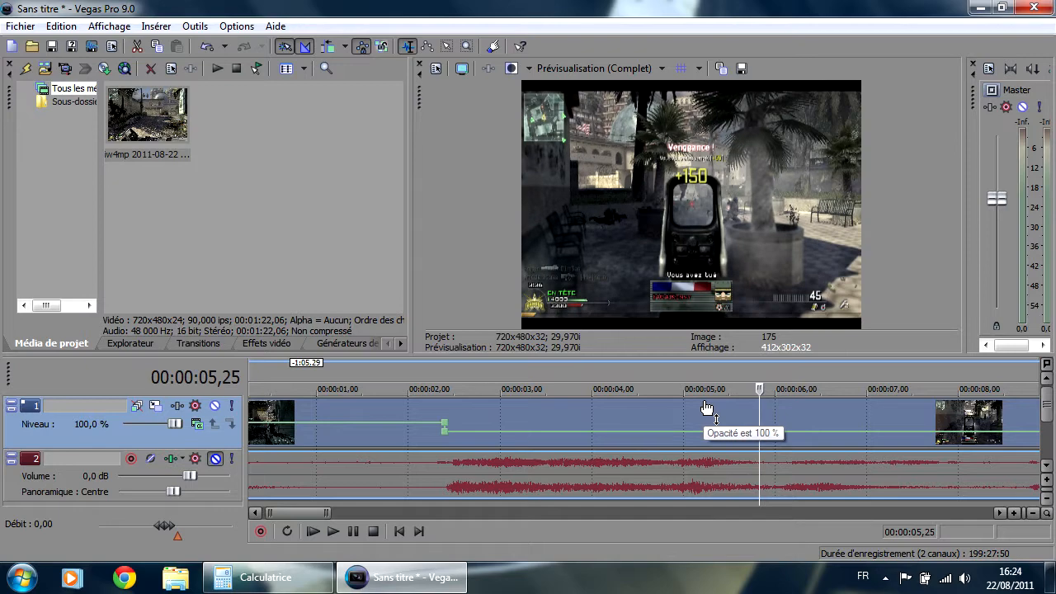
key(Left)
key(Left)
key(Left)
key(Left)
key(Left)
key(Left)
key(Left)
key(Left)
key(Left)
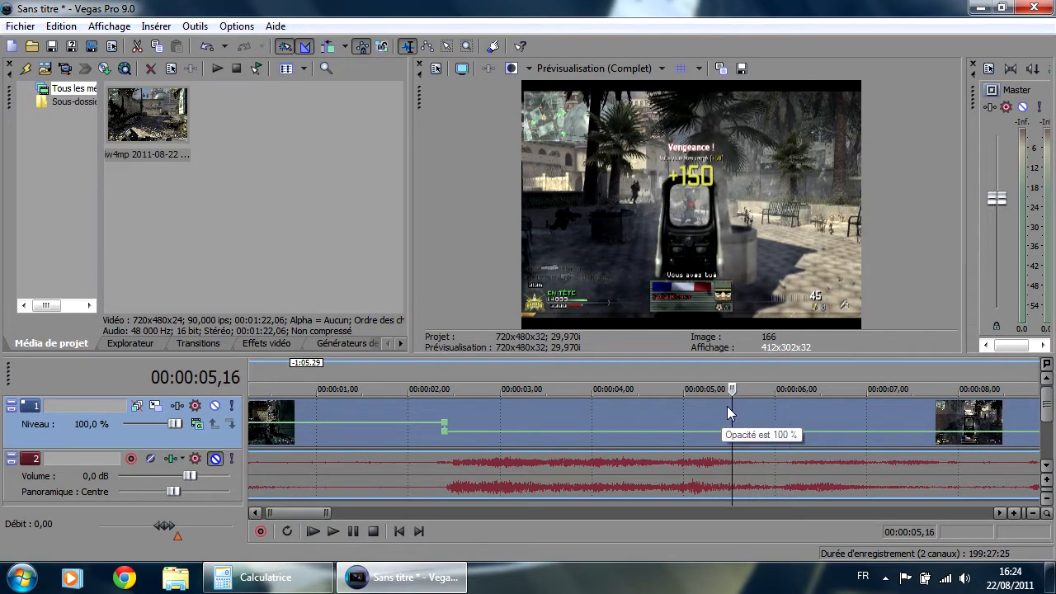
right_click(734, 427)
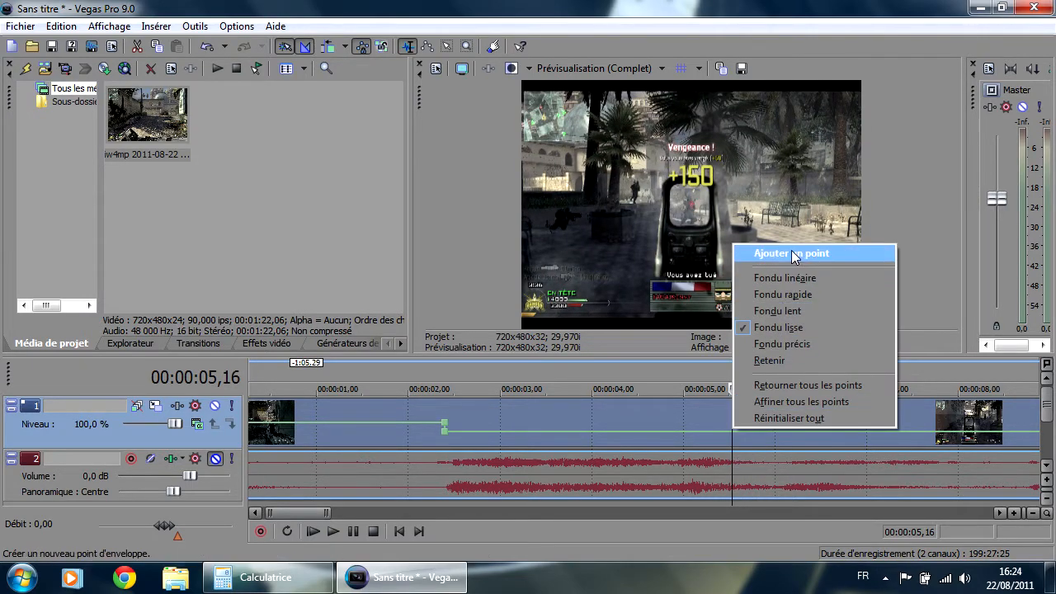
click(793, 254)
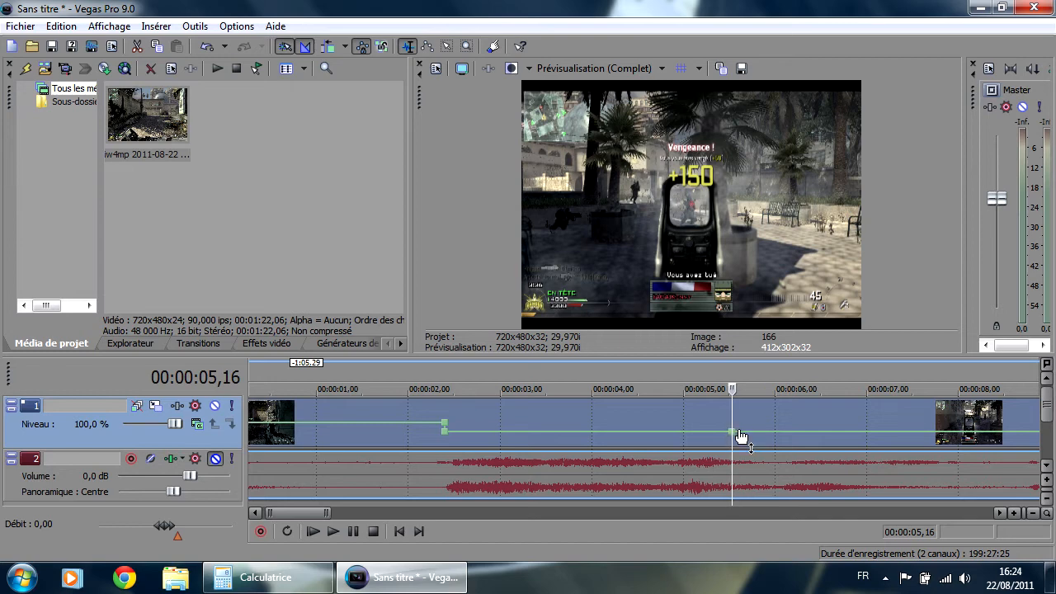
Step: Add a second velocity point just after 00:00:05,16 and move it directly above the first one
right_click(740, 432)
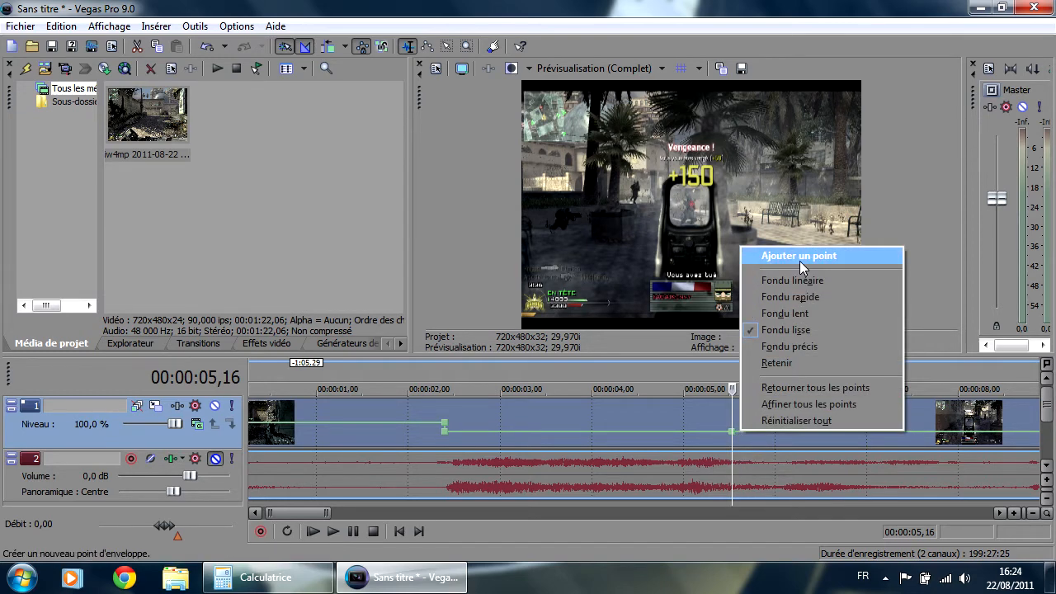
click(796, 262)
drag(734, 431, 734, 424)
Step: Set the upper velocity point at 00:00:05,16 to 100 %
right_click(733, 427)
click(784, 221)
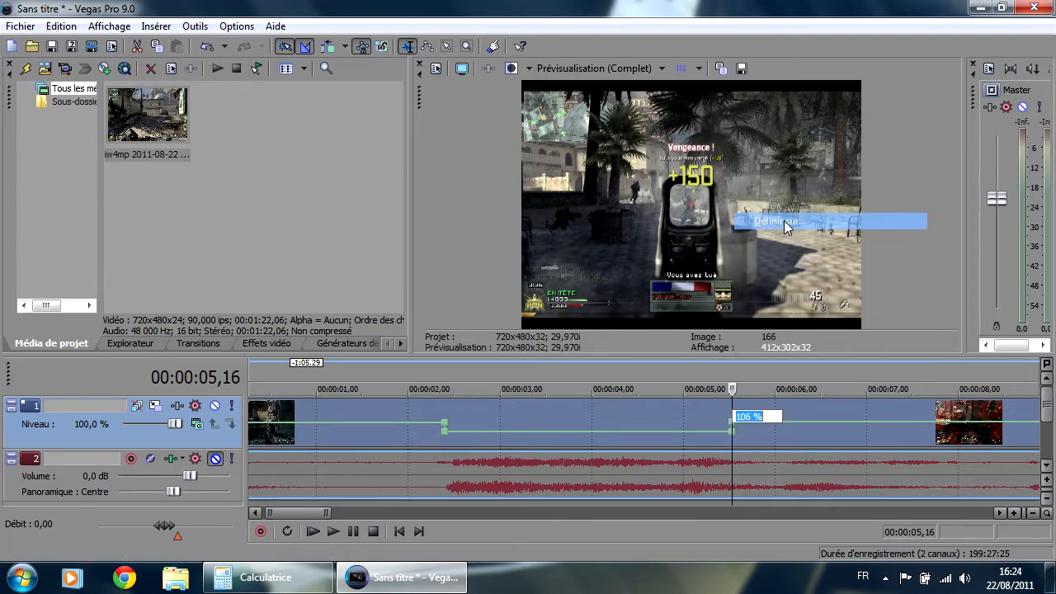
text(100)
key(Return)
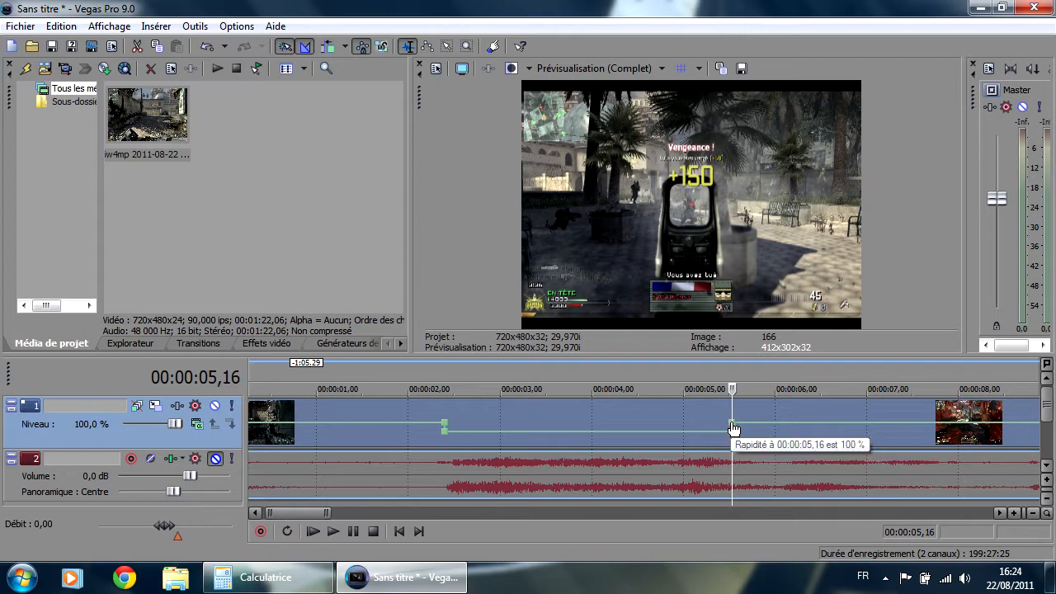
Step: Play the clip from just before the 00:00:02,12 points to preview the slow motion and its return to normal speed
drag(731, 388, 393, 393)
key(space)
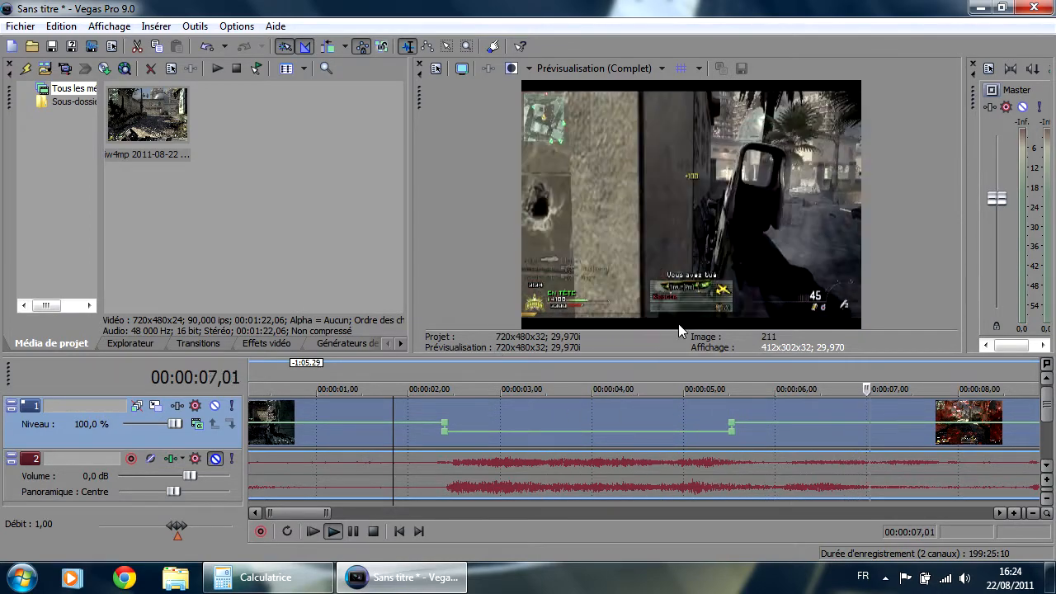
key(space)
Step: Locate the start of the second kill frame by frame and add a velocity point at 00:00:05,26
drag(393, 389, 762, 389)
key(Left)
key(Left)
key(Left)
key(Left)
key(Left)
key(Left)
key(Left)
key(Left)
key(Left)
key(Left)
key(Left)
key(Left)
key(Left)
key(Left)
key(Left)
key(Left)
key(Left)
key(Left)
key(Left)
key(Left)
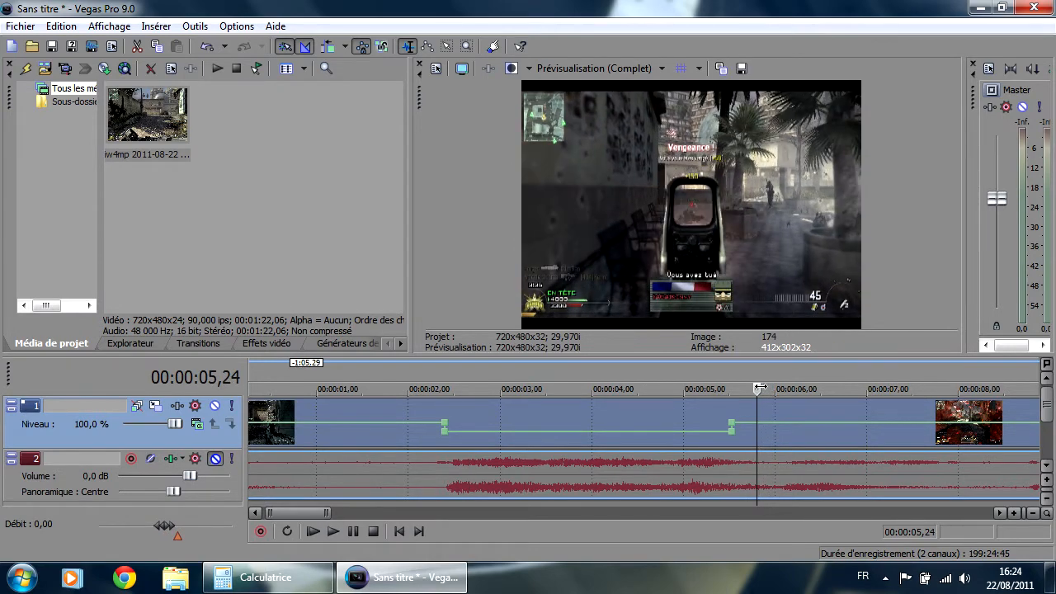
key(Right)
key(Right)
key(Right)
key(Right)
key(Right)
key(Right)
key(Right)
key(Right)
key(Right)
key(Right)
key(Right)
key(Right)
key(Right)
key(Right)
key(Right)
key(Right)
key(Right)
key(Right)
key(Right)
key(Right)
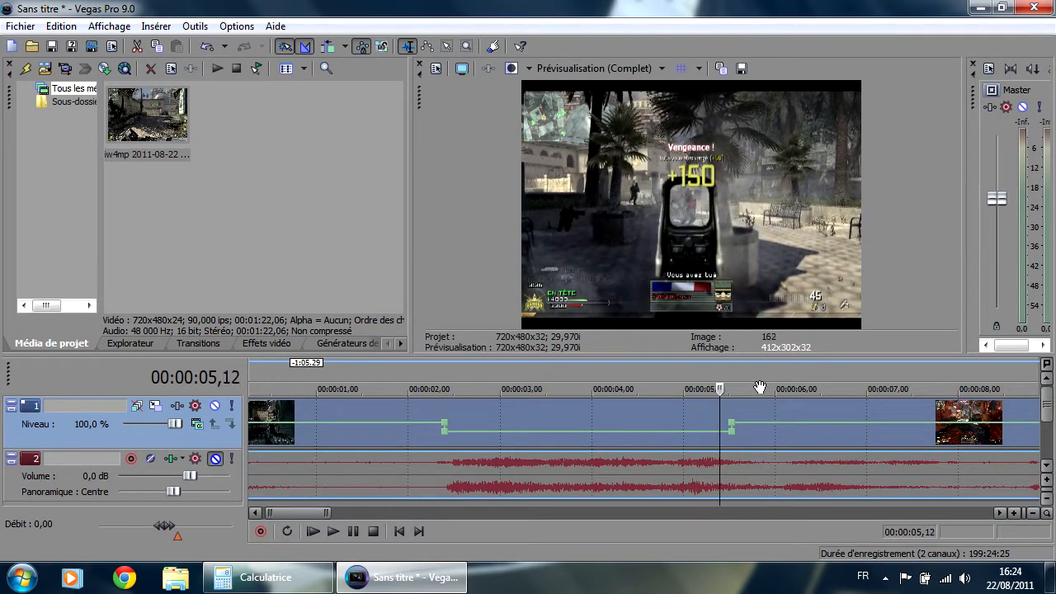
key(Right)
key(Right)
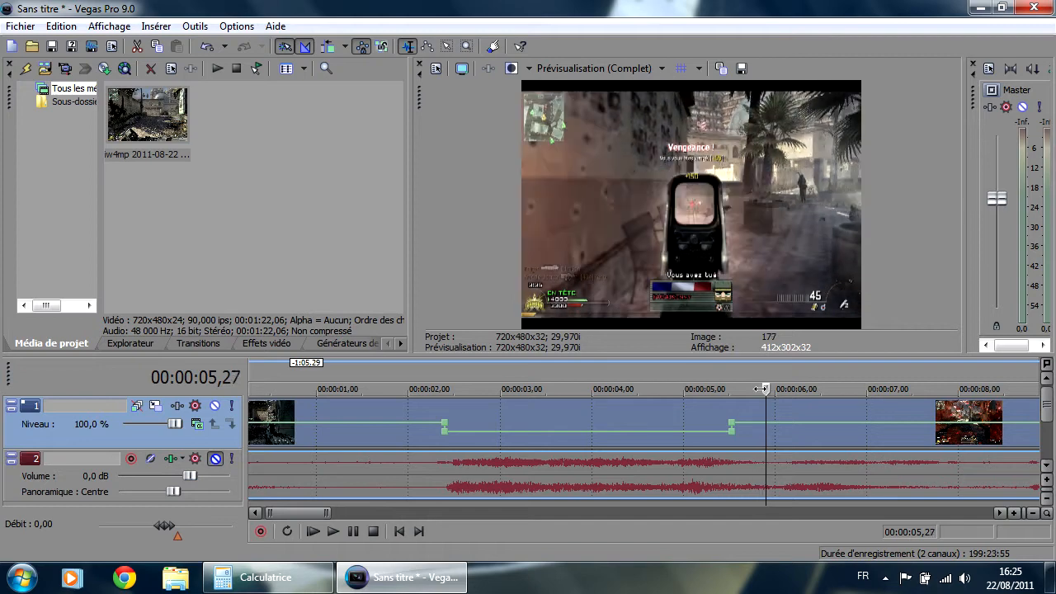
key(Left)
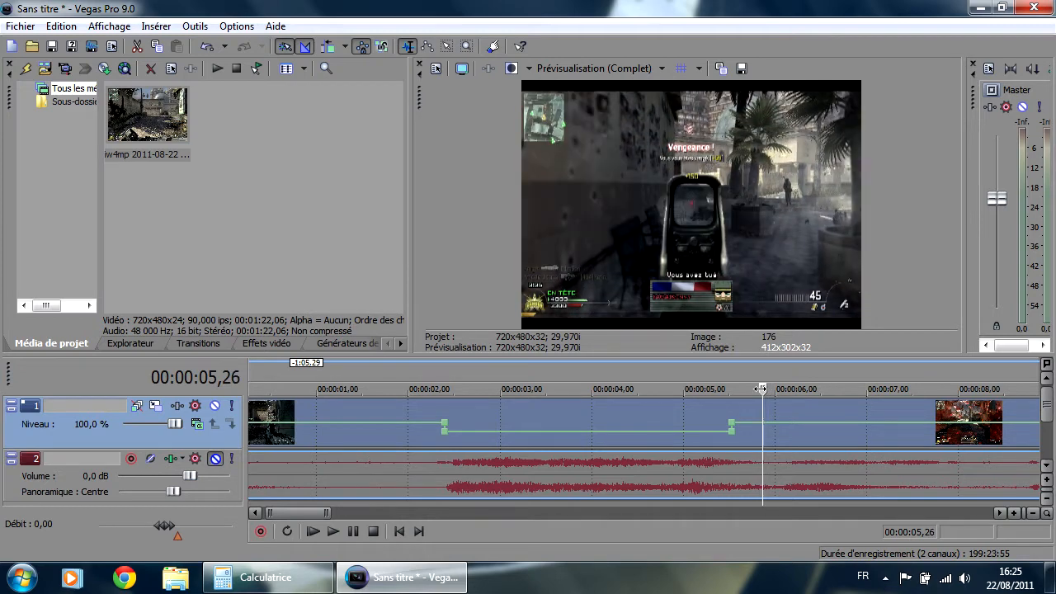
right_click(765, 430)
click(816, 245)
Step: Add another velocity point just after 00:00:05,26 and move it directly beneath the point there
right_click(775, 426)
click(834, 257)
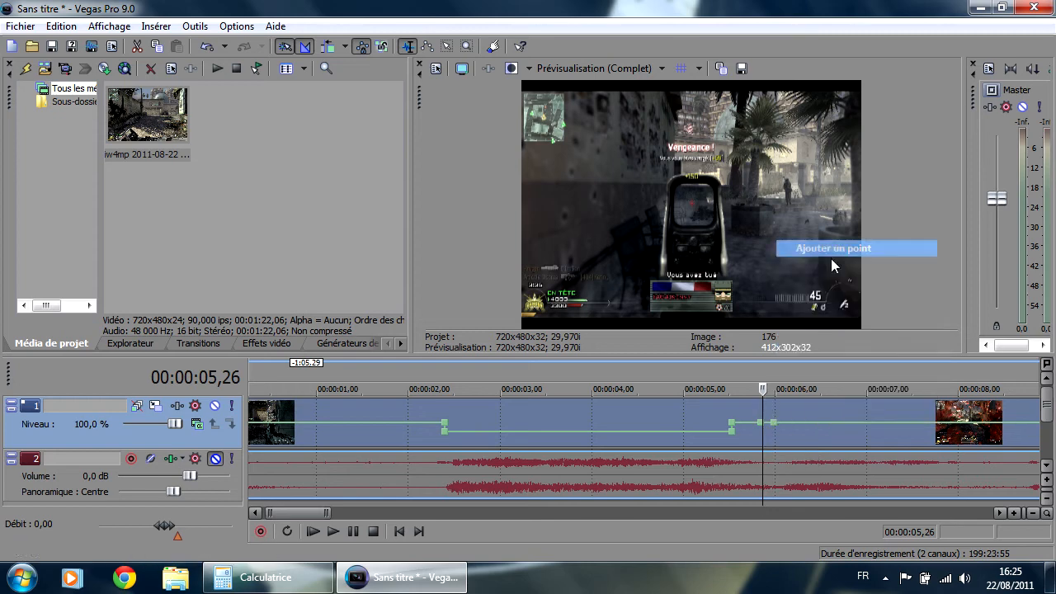
drag(774, 428, 757, 437)
Step: Set the lower velocity point at 00:00:05,26 to 25 %
right_click(760, 430)
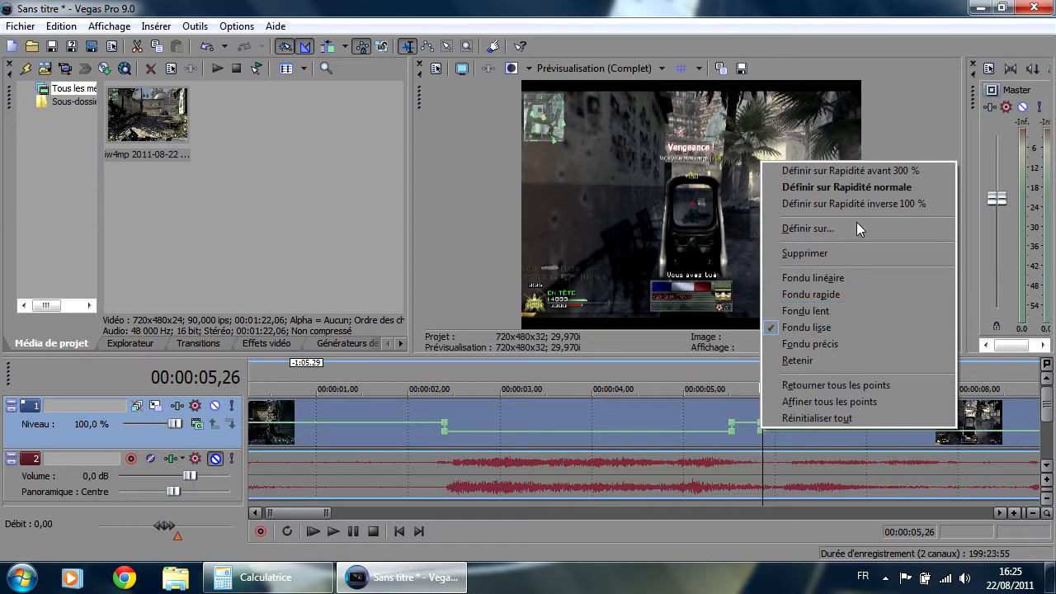
click(837, 230)
text(25)
key(Return)
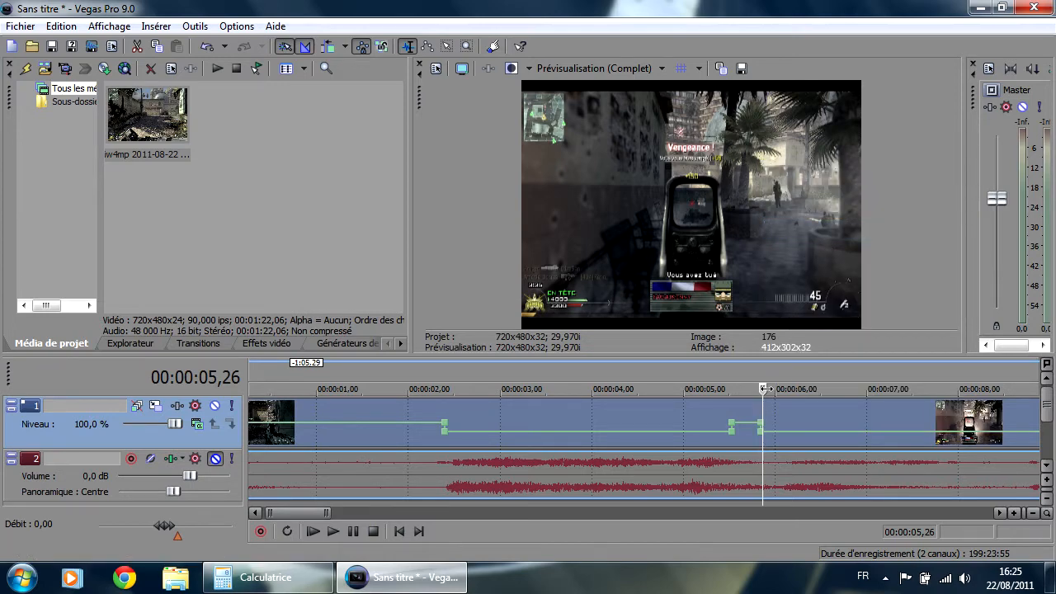
Step: Find the end of the second kill and add two velocity points, one at 00:00:09,23 and one just after it
key(space)
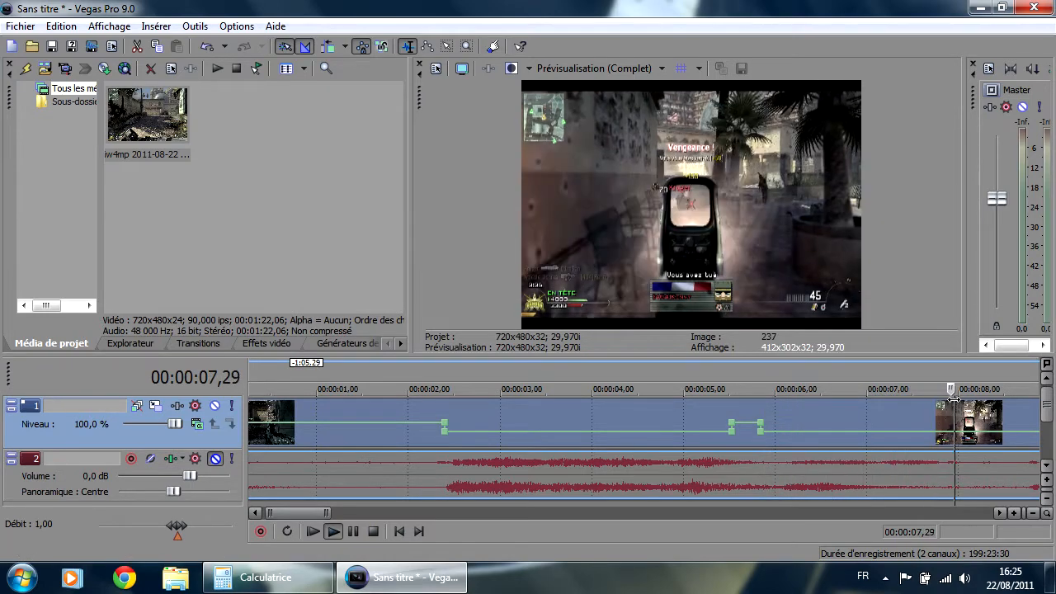
key(Return)
drag(315, 510, 343, 513)
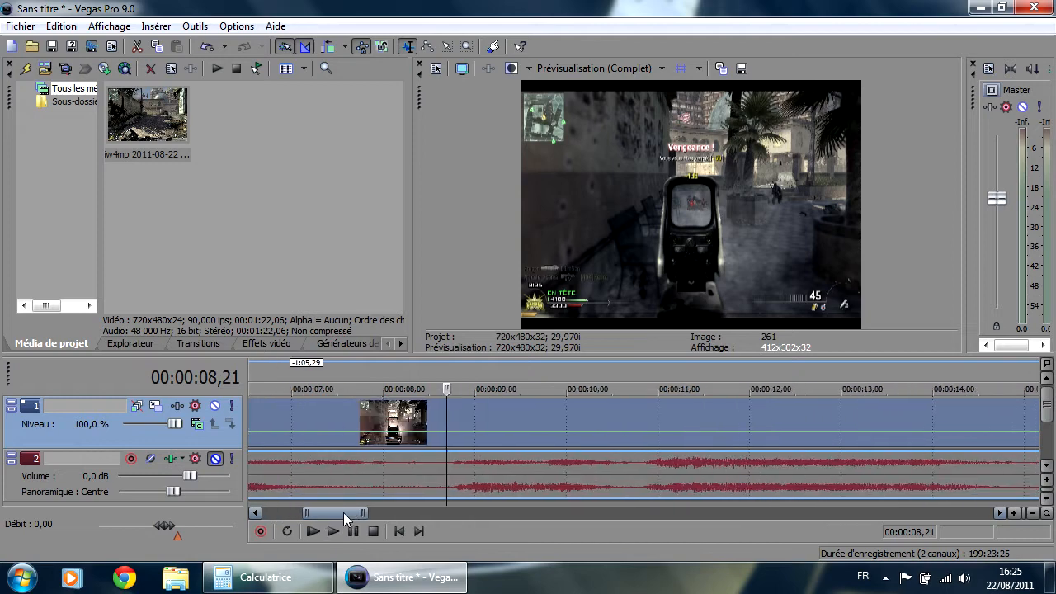
key(space)
mouse_move(593, 399)
mouse_down()
mouse_move(641, 399)
mouse_move(584, 405)
mouse_up()
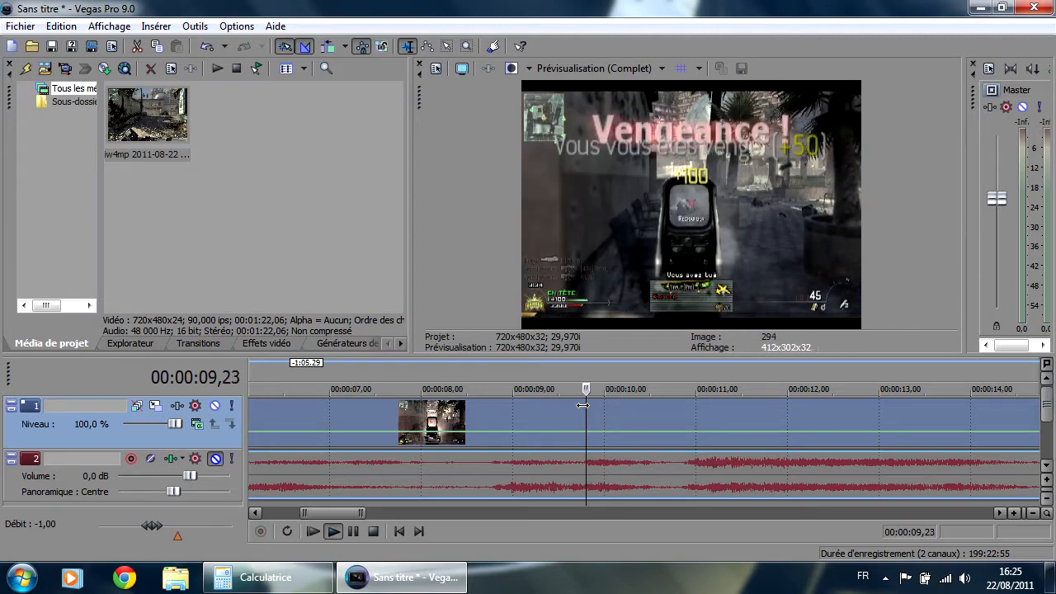
right_click(584, 430)
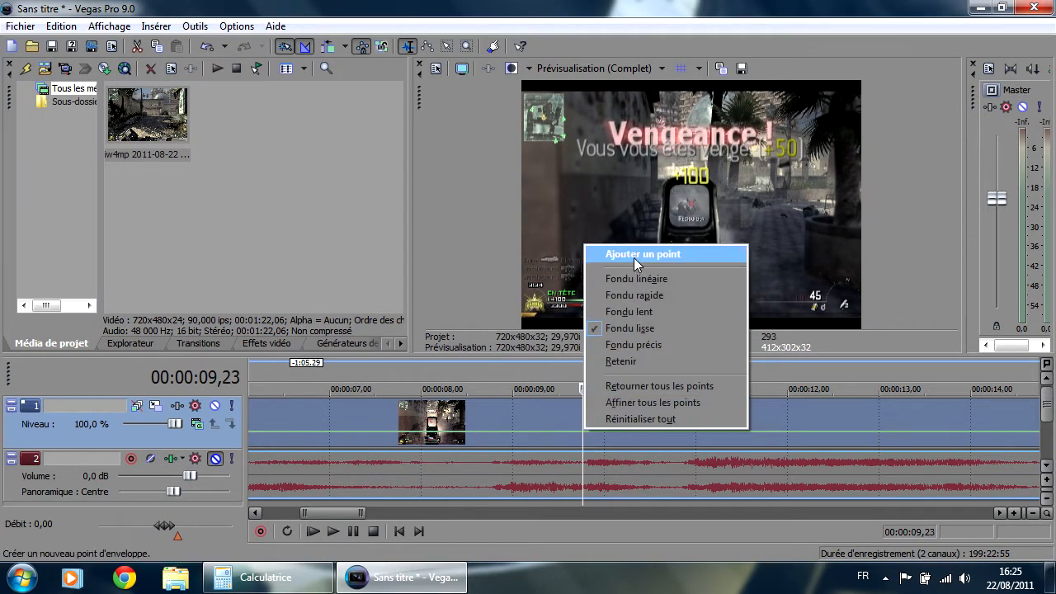
click(634, 255)
right_click(595, 436)
click(650, 272)
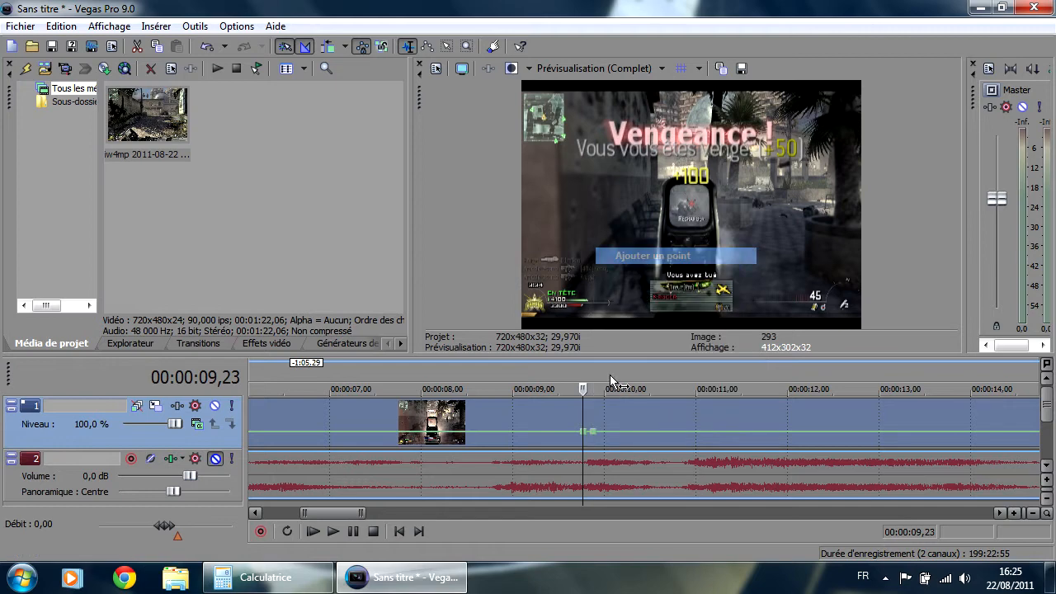
mouse_move(590, 432)
drag(590, 430, 590, 424)
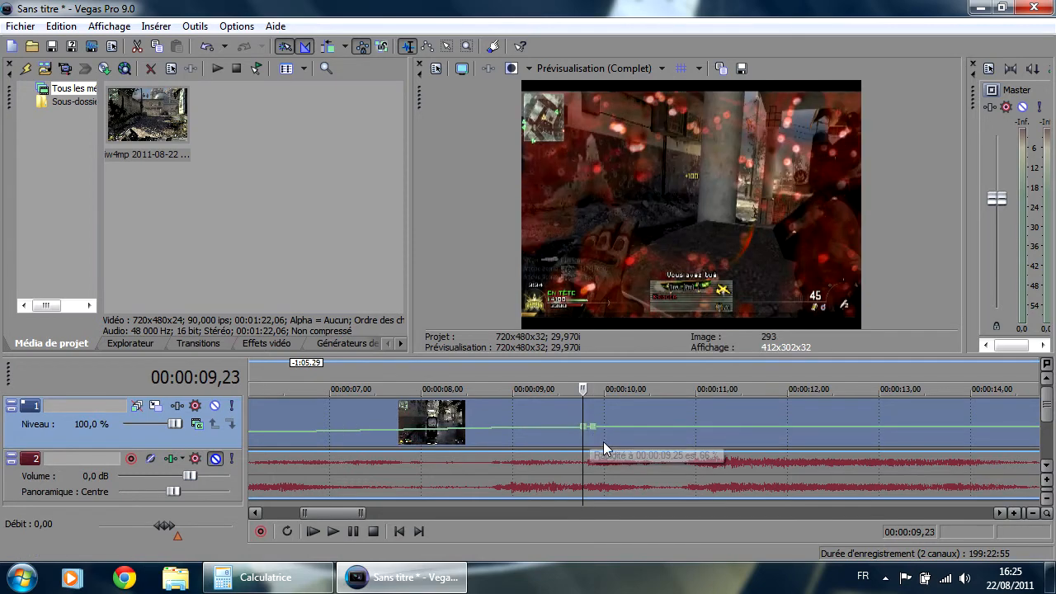
key(ctrl+z)
Step: Move the second of the new velocity points directly above the one at 00:00:09,23 and set it to 100 %
click(593, 442)
drag(594, 438, 582, 424)
right_click(582, 424)
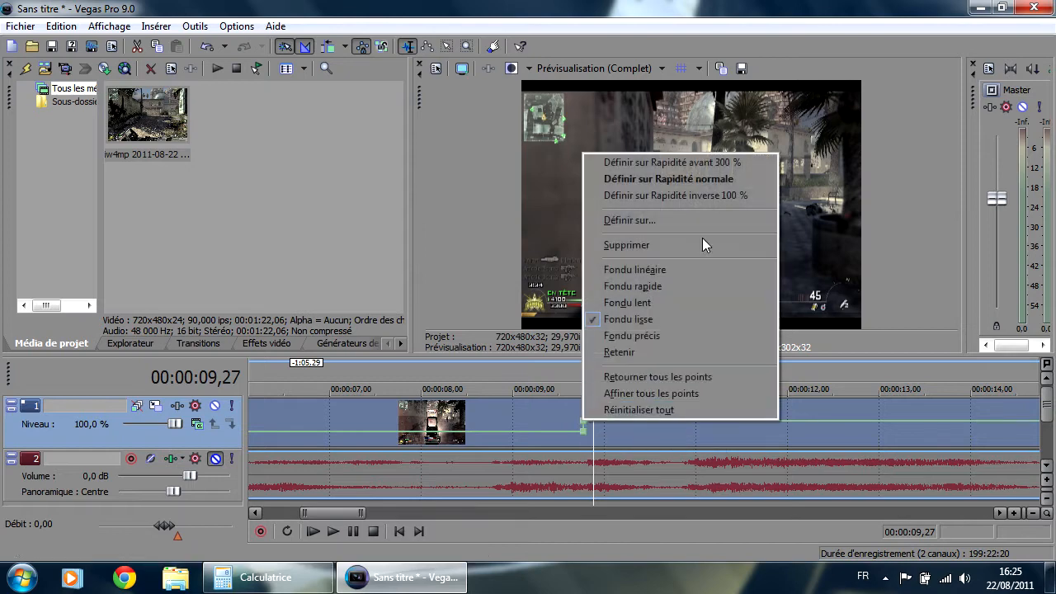
click(659, 221)
key(Return)
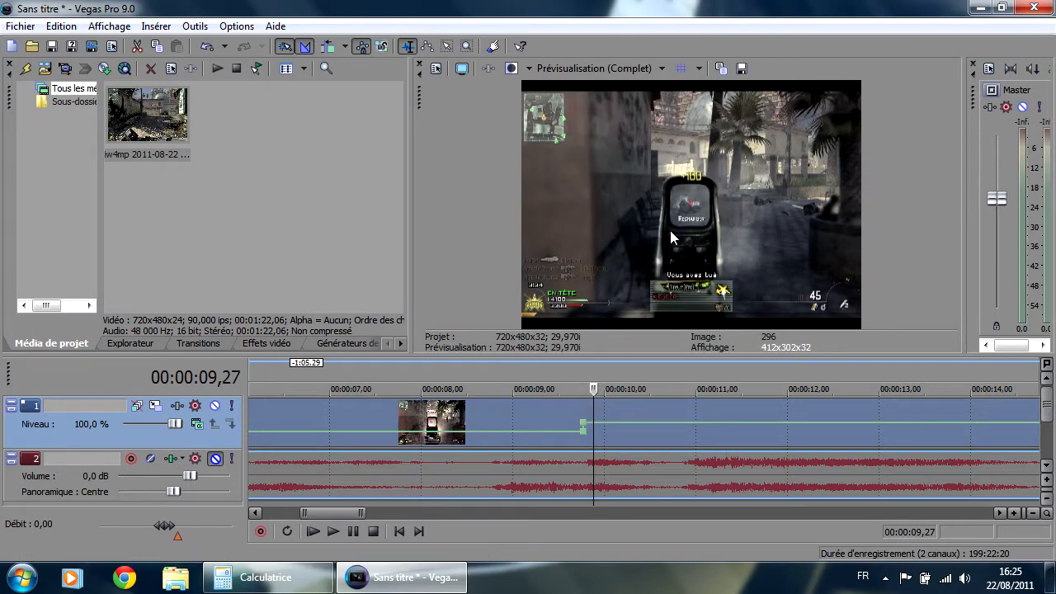
Step: Play the clip from 00:00:02,03 to preview both slow-motion sections
scroll(521, 410, down, 5)
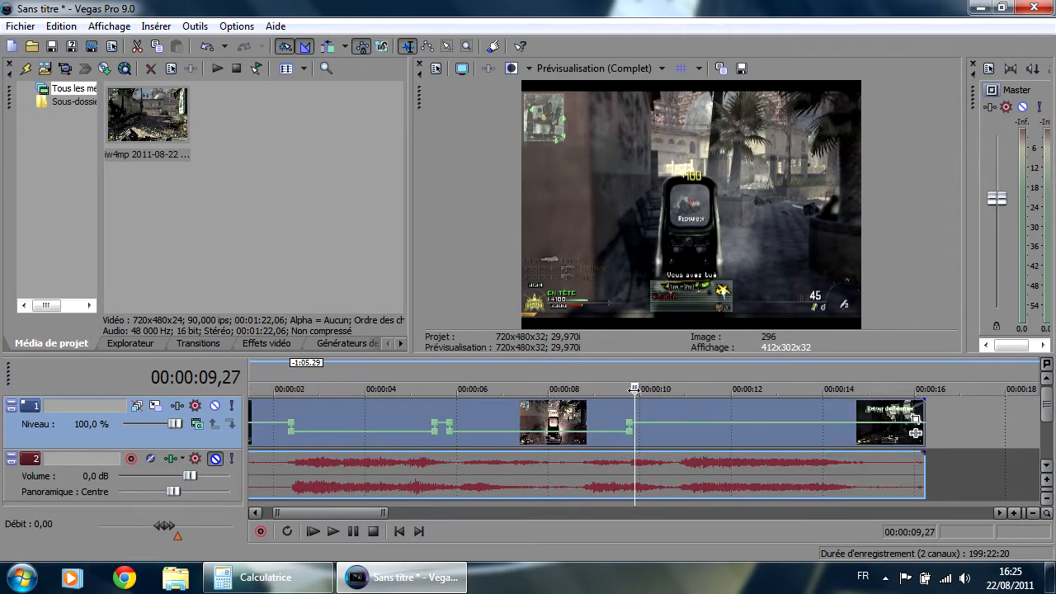
drag(634, 390, 312, 397)
key(space)
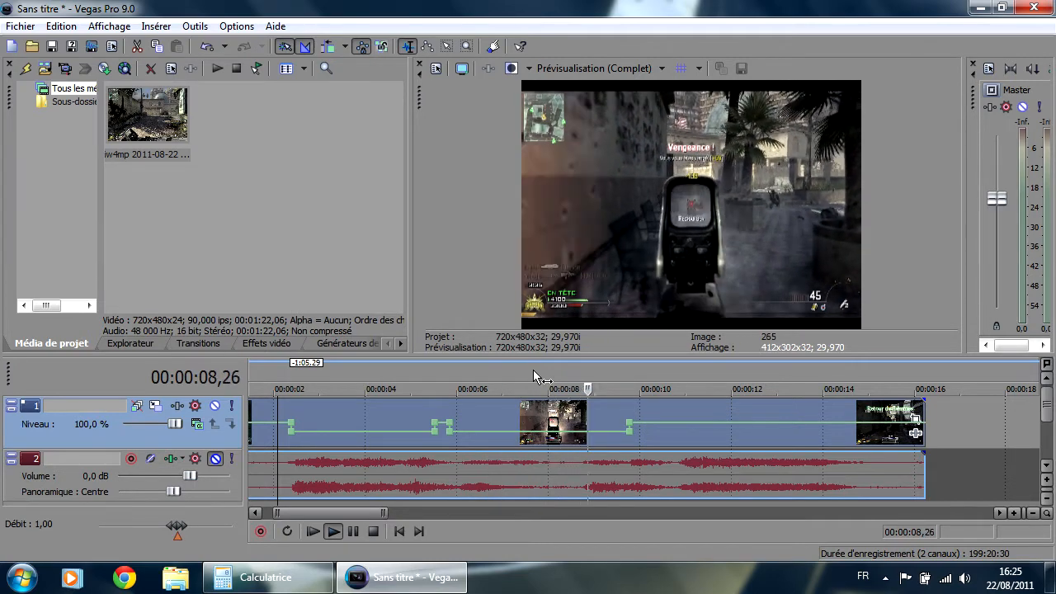
key(space)
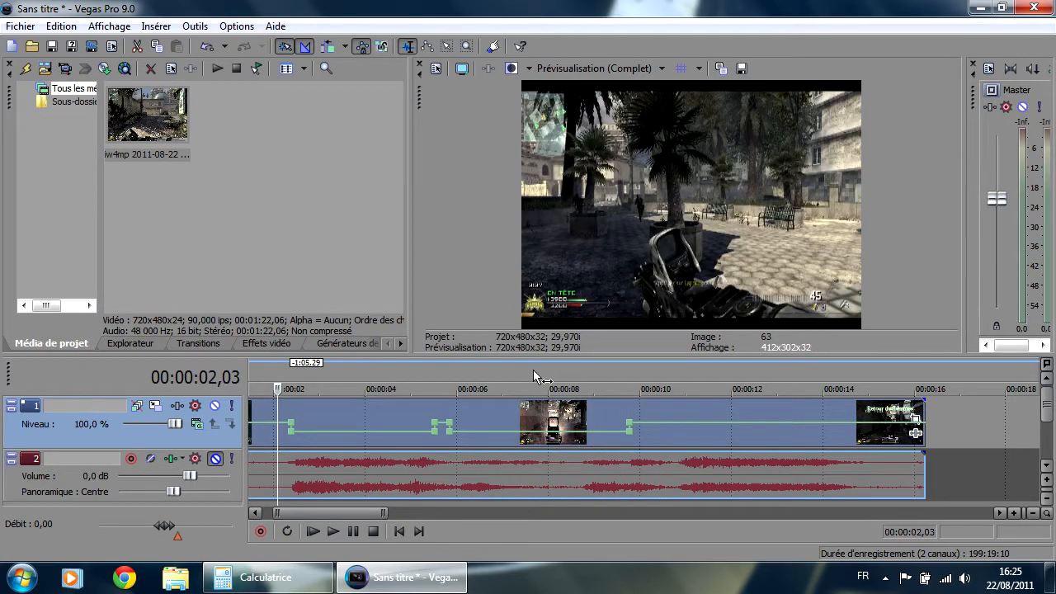
Step: Unmute the audio track and play the clip from 00:00:01,09 to check the sound against the slow motion
scroll(600, 435, down, 3)
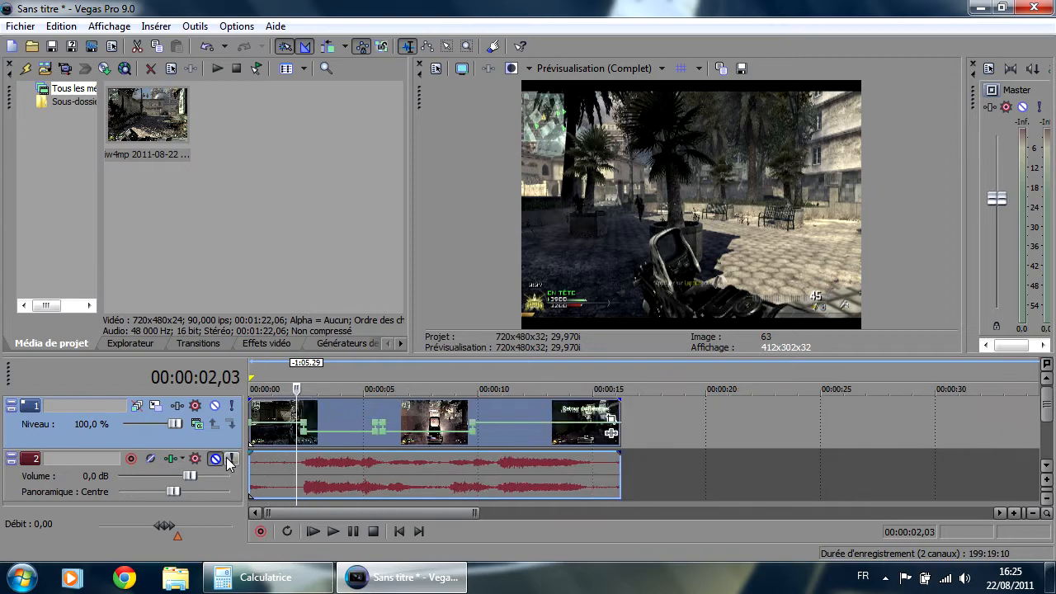
click(263, 459)
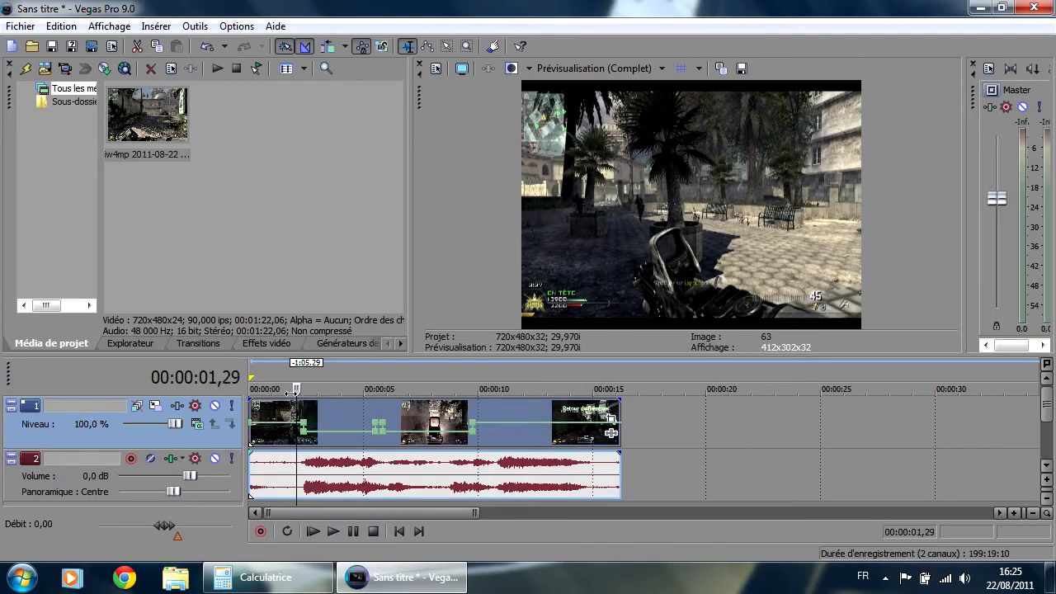
drag(292, 394, 278, 393)
key(space)
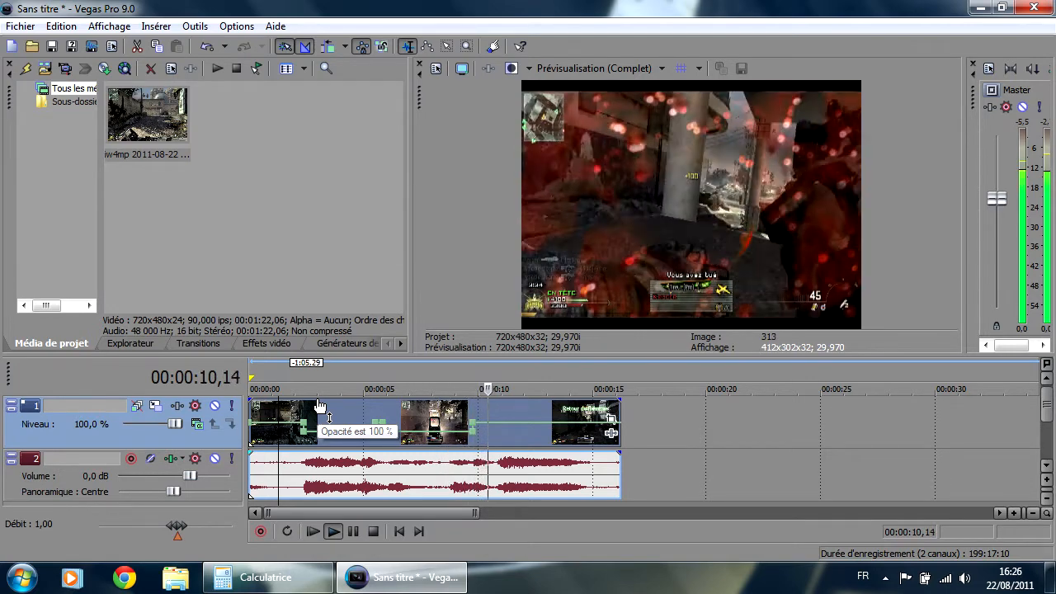
key(space)
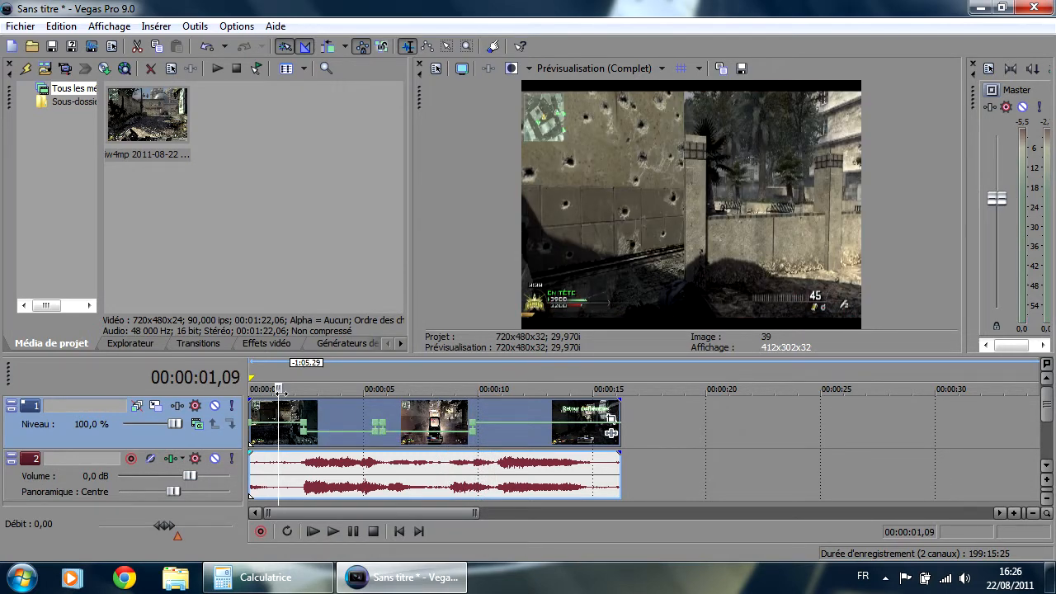
key(space)
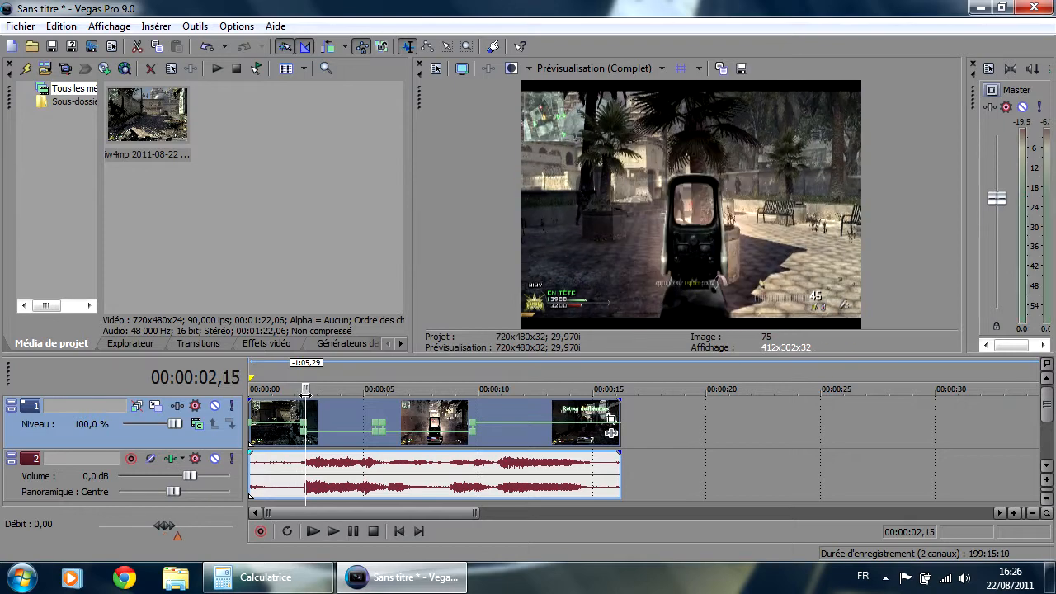
key(space)
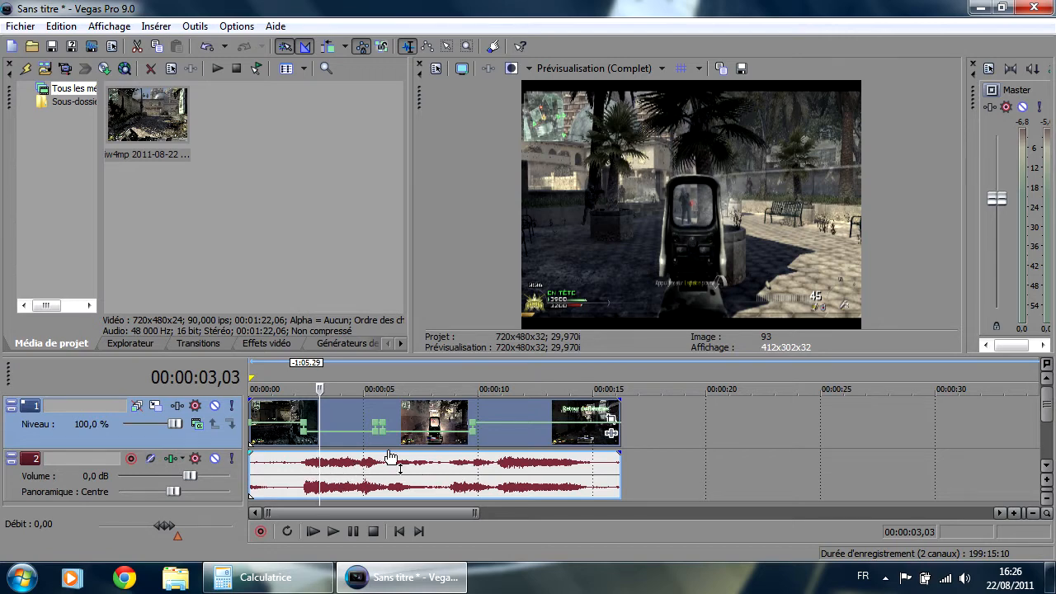
Step: Try raising the velocity point at 00:00:02,11 to 224 % to speed up the clip, and pull it back down
scroll(413, 467, up, 3)
scroll(555, 440, down, 3)
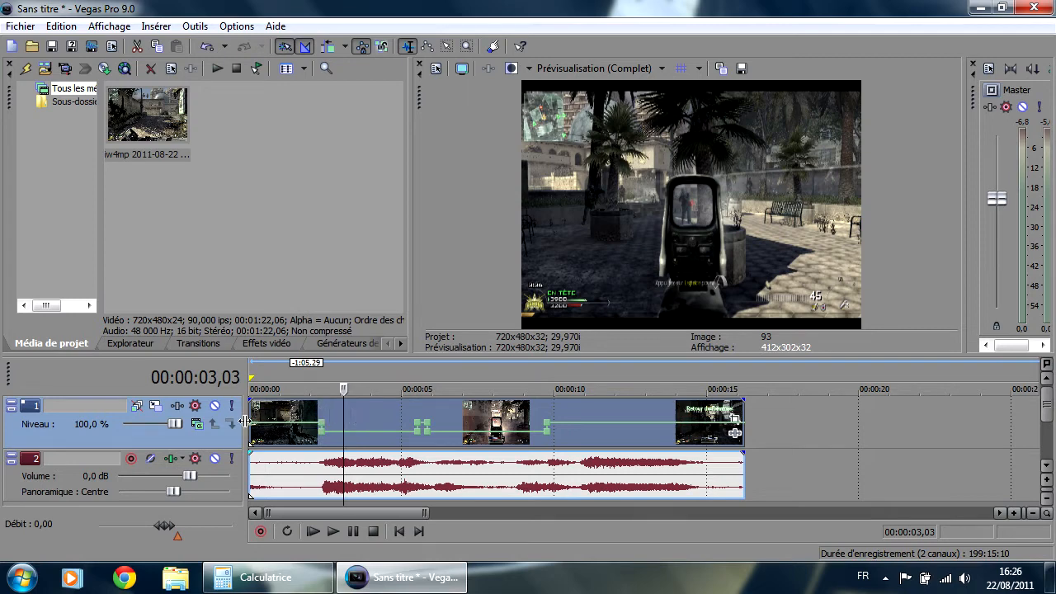
drag(321, 424, 321, 407)
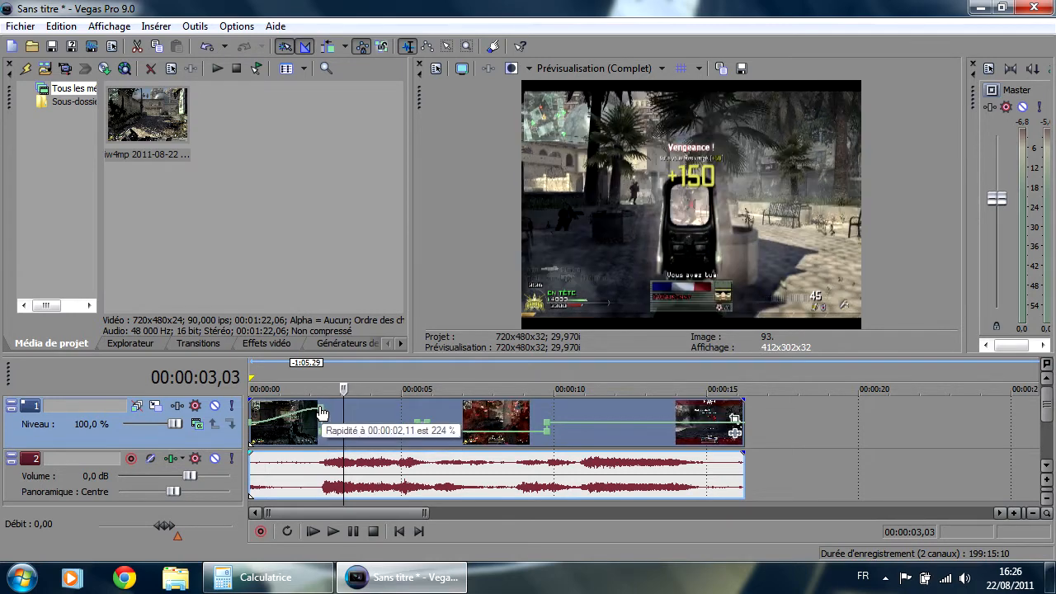
mouse_move(323, 411)
drag(321, 408, 321, 426)
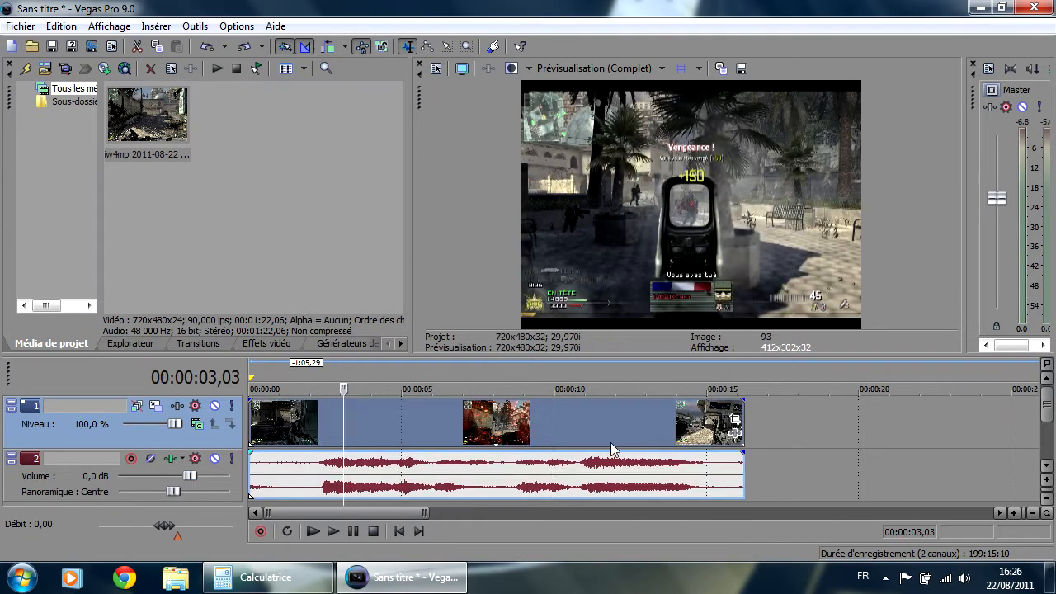
Step: Find the frame just before the first kill by stepping through the clip and split video and audio at 00:00:02,12
drag(342, 388, 340, 388)
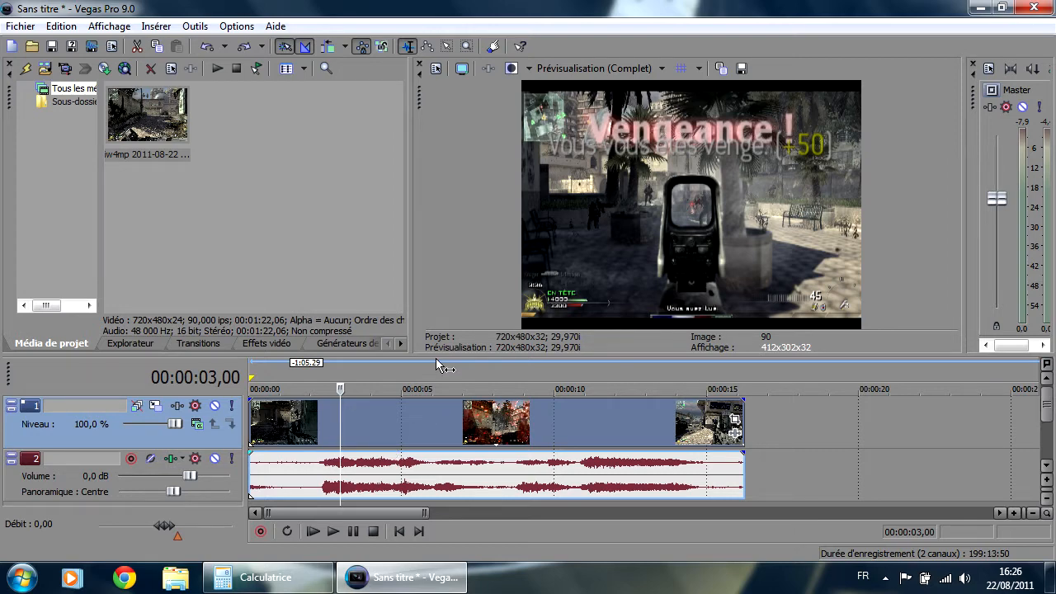
key(Left)
key(Left)
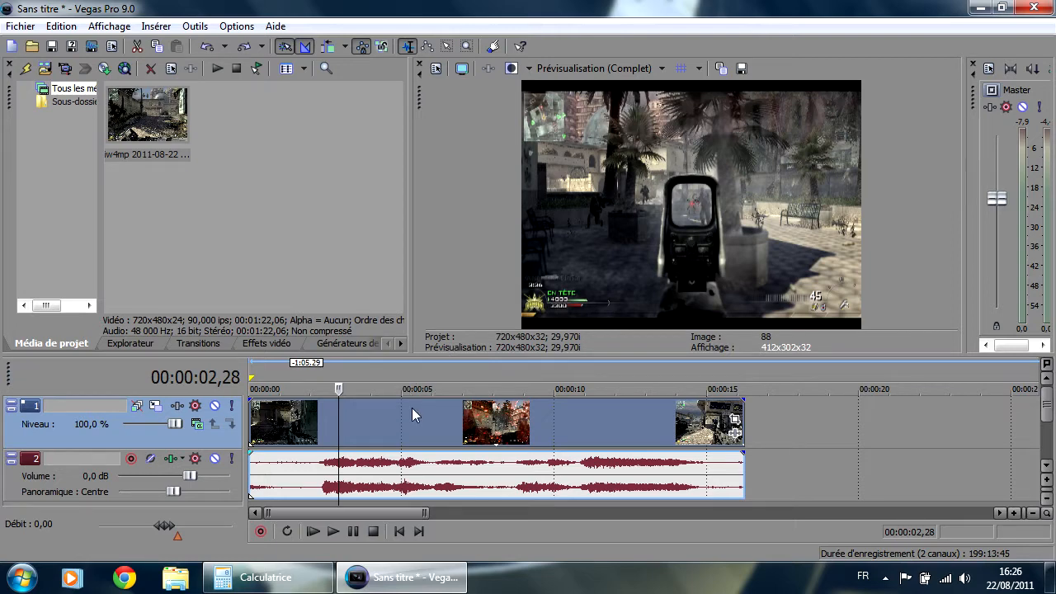
key(Left)
key(Left)
key(Left)
key(Left)
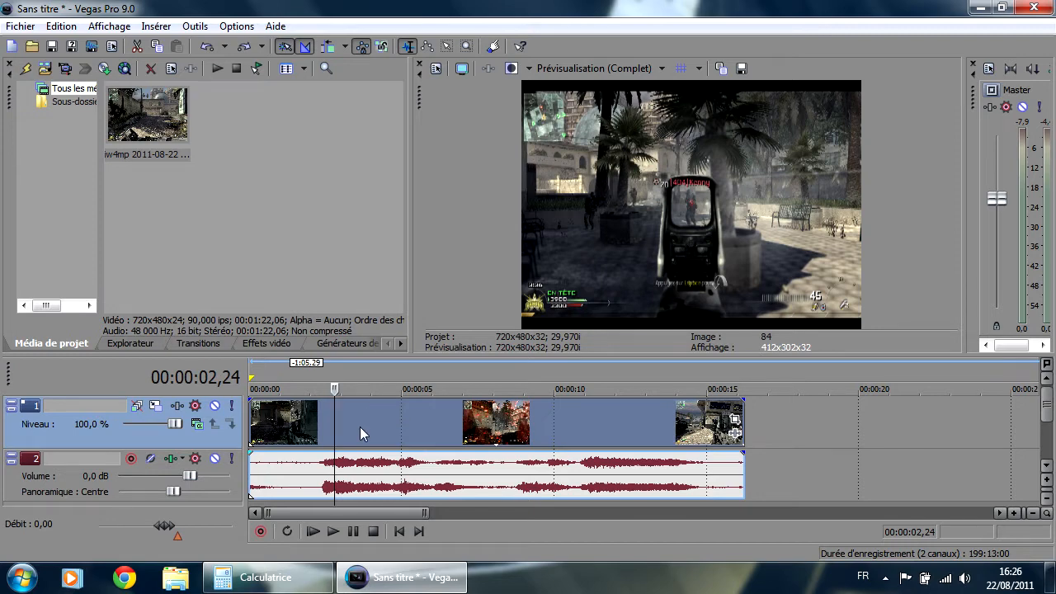
key(Left)
key(Left)
key(Left)
key(Left)
key(Left)
key(Left)
key(Left)
key(Left)
key(Left)
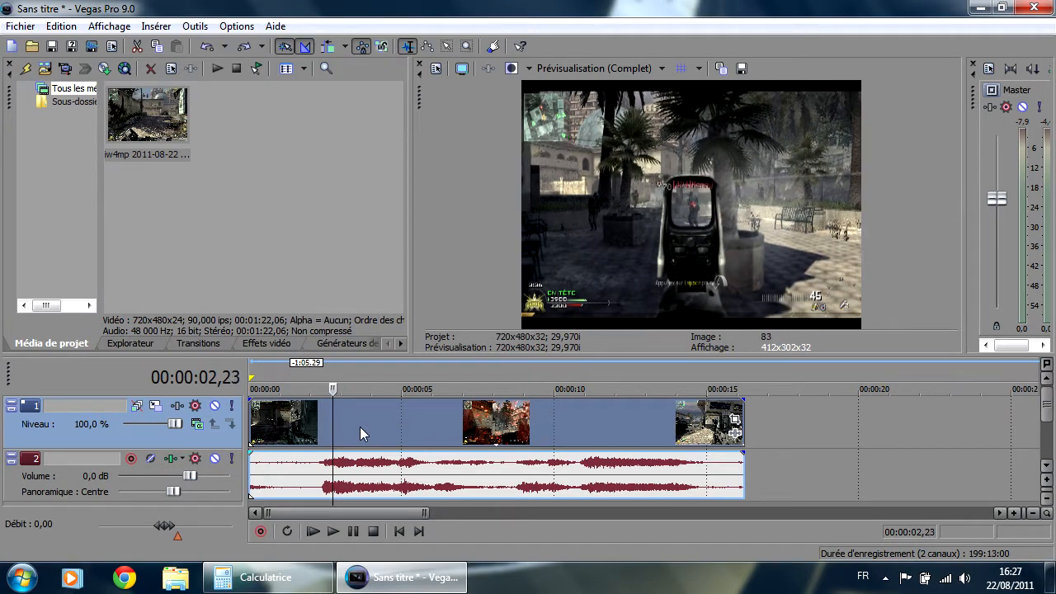
key(Left)
key(Left)
key(Left)
key(Left)
key(Left)
key(Left)
key(Left)
key(Right)
key(Right)
key(Right)
key(Right)
key(Right)
key(Right)
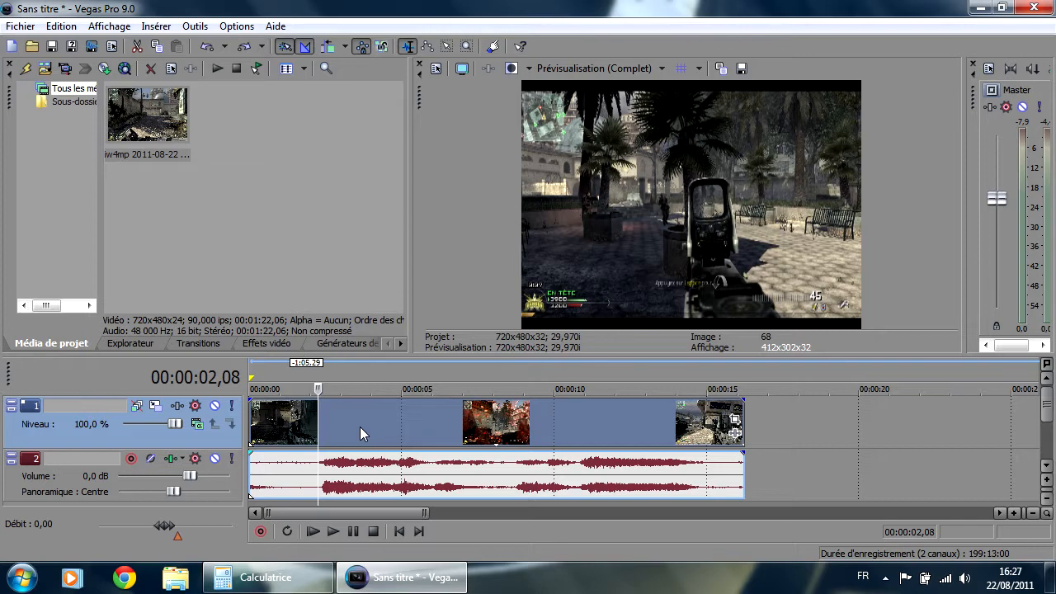
key(Left)
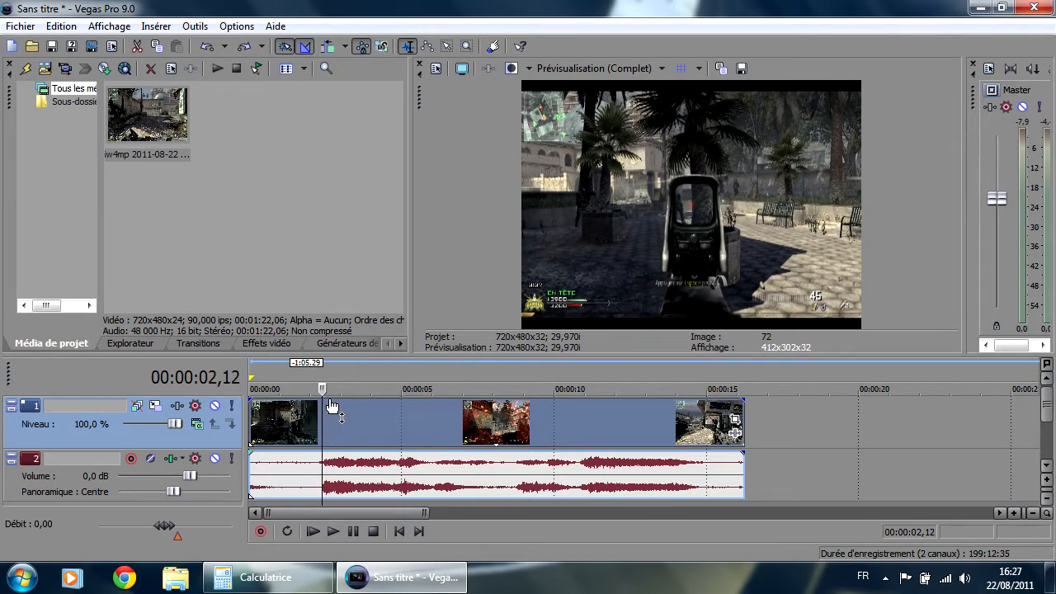
key(s)
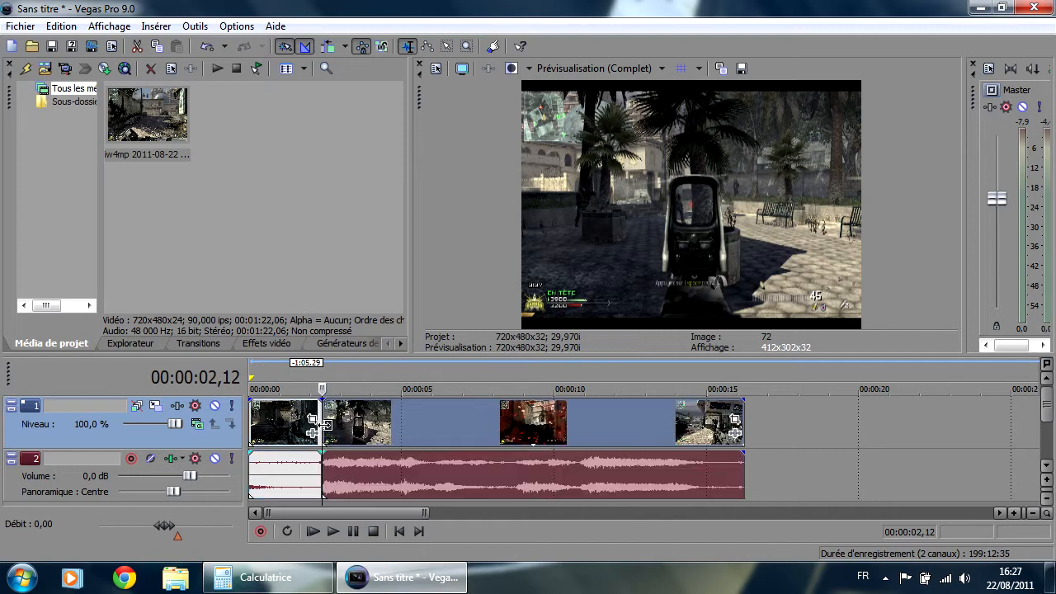
Step: Find the end of the first kill and split the clip again at 00:00:03,05
click(333, 531)
mouse_move(342, 393)
mouse_down()
mouse_move(358, 393)
mouse_move(345, 390)
mouse_up()
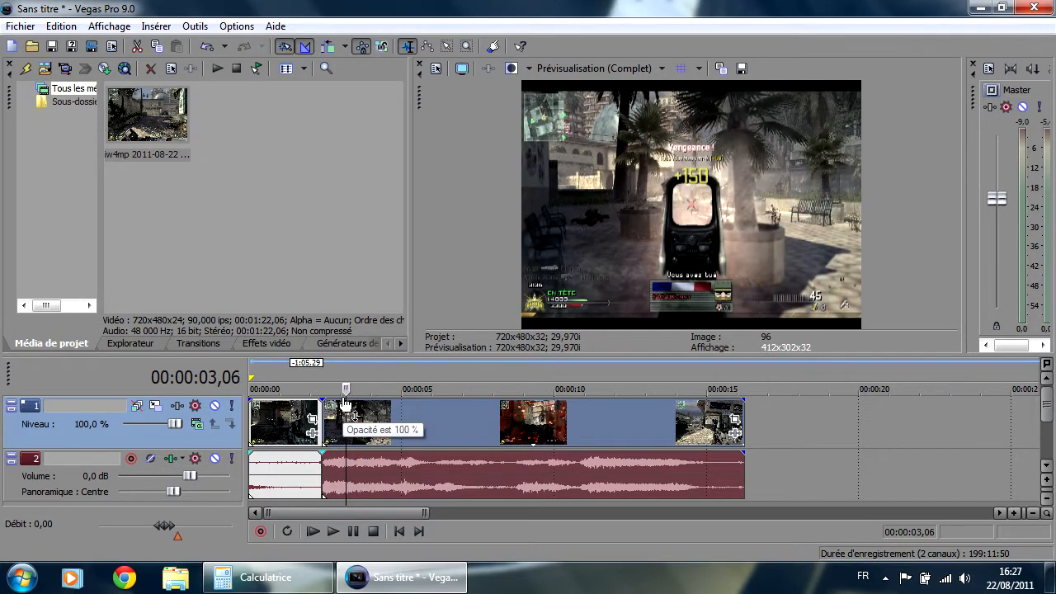
key(Left)
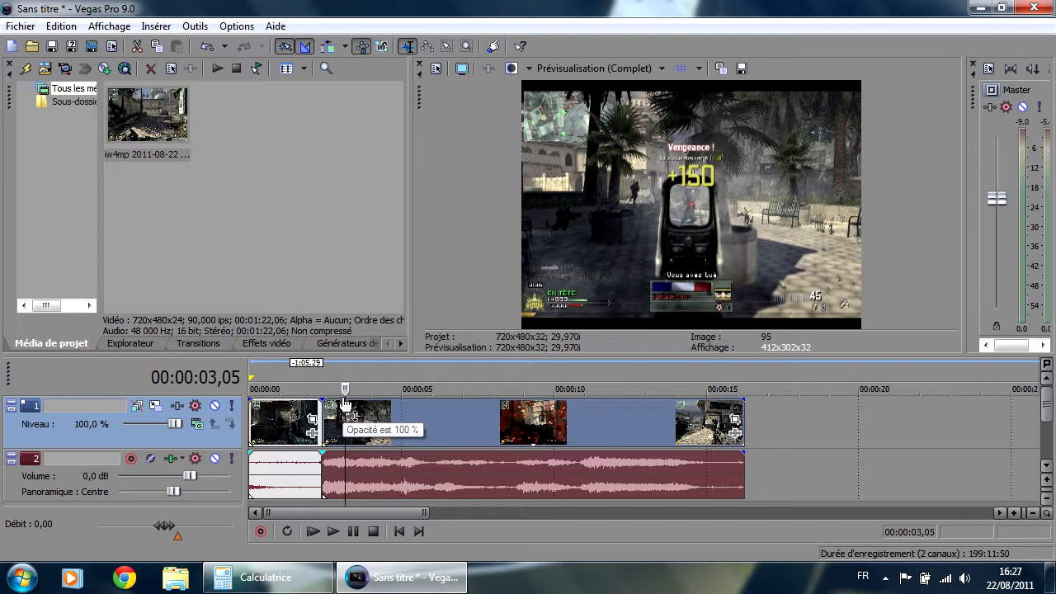
key(s)
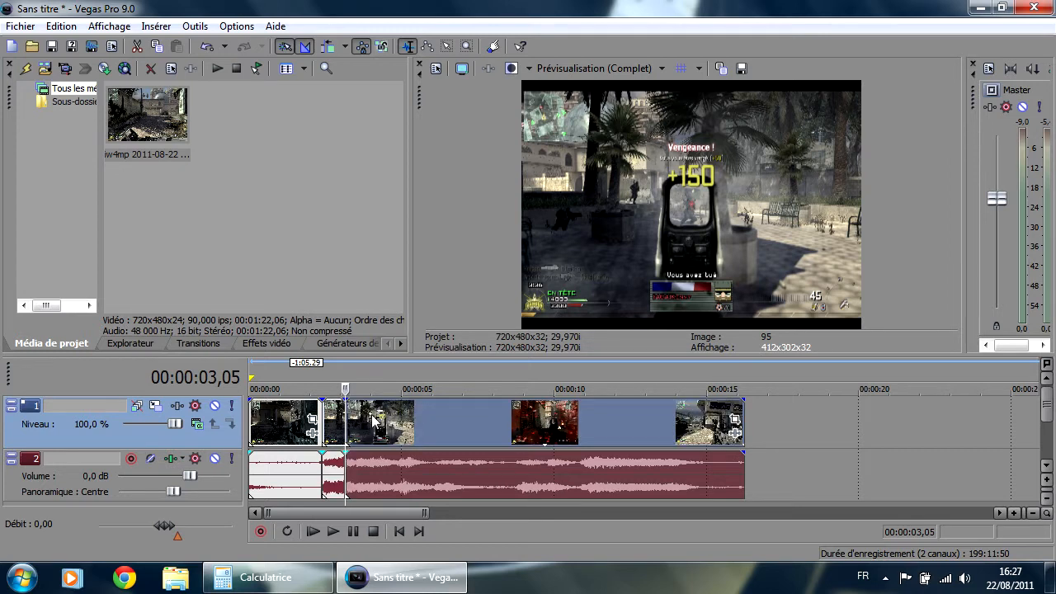
Step: Move the remaining part 4,27 later on the timeline and time-stretch the short kill section to a length of 00:00:03,02
drag(373, 421, 475, 416)
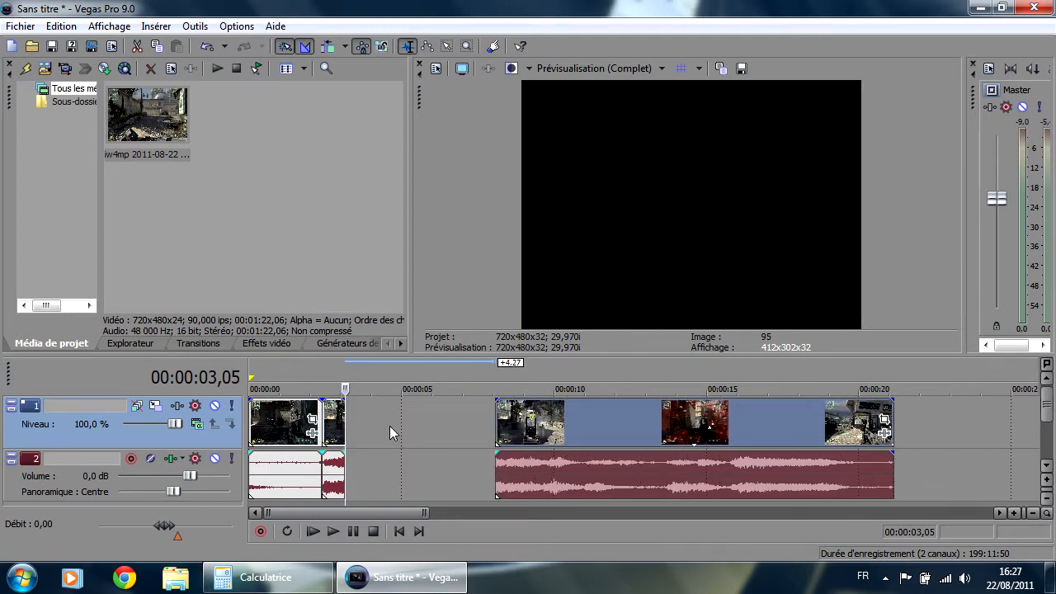
click(331, 417)
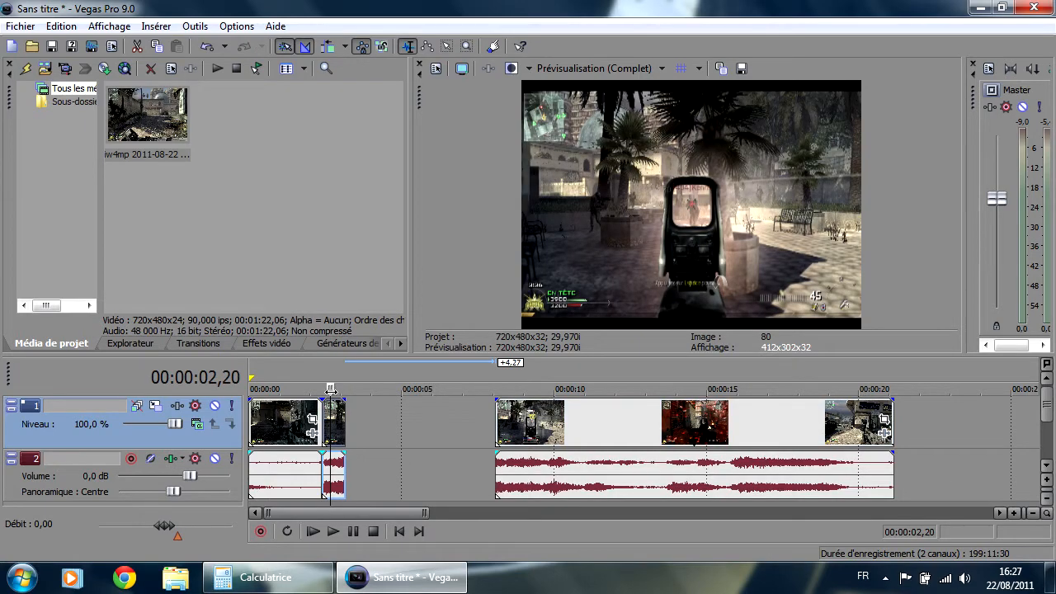
drag(331, 389, 334, 390)
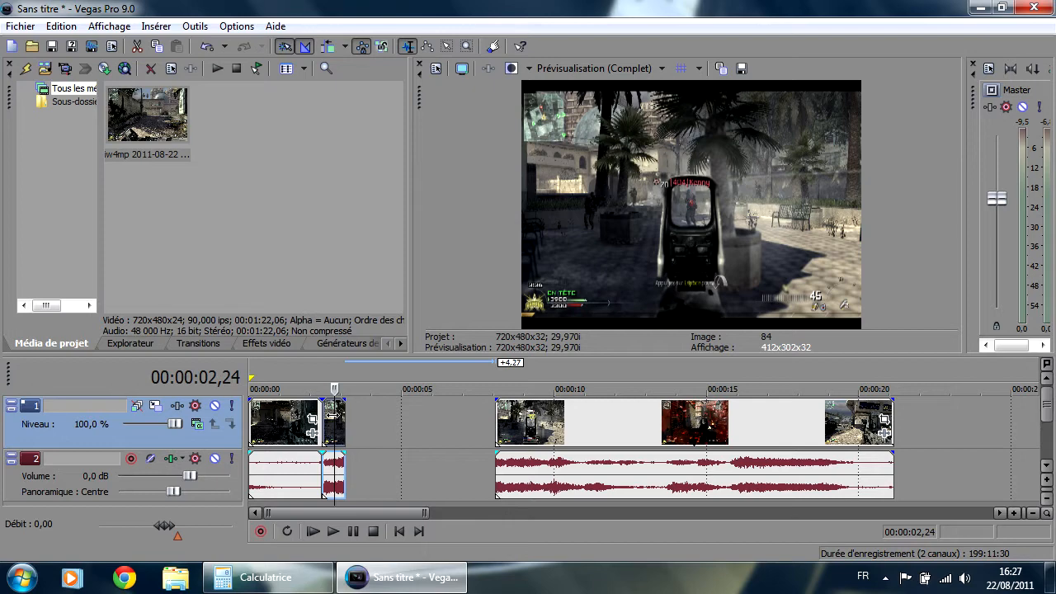
scroll(332, 406, up, 3)
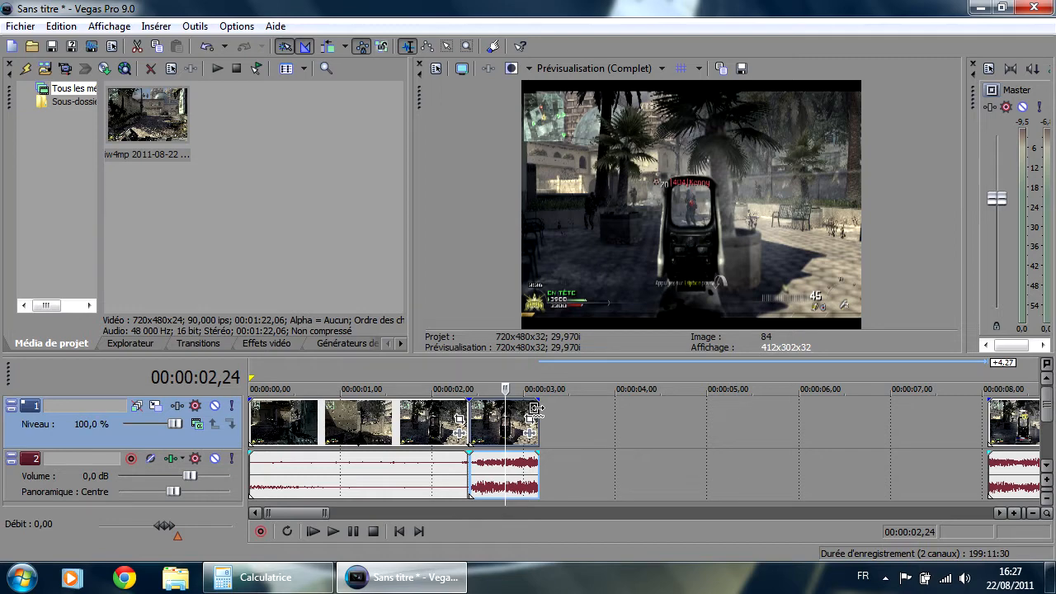
drag(537, 410, 750, 439)
drag(868, 448, 804, 454)
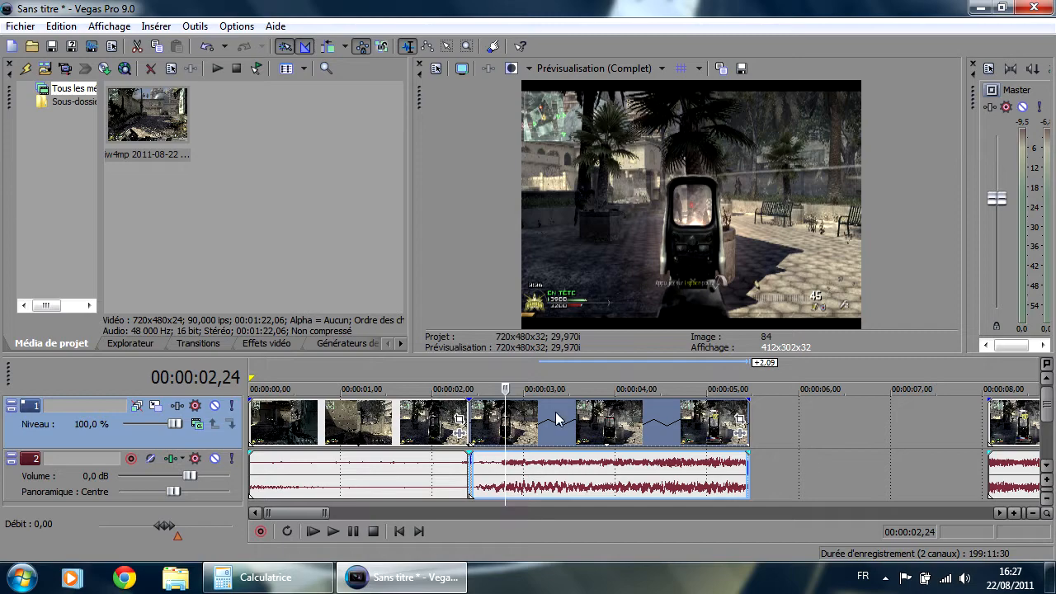
Step: Play the timeline from 00:00:01,28 to preview picture and sound of the stretched kill section
key(j)
key(l)
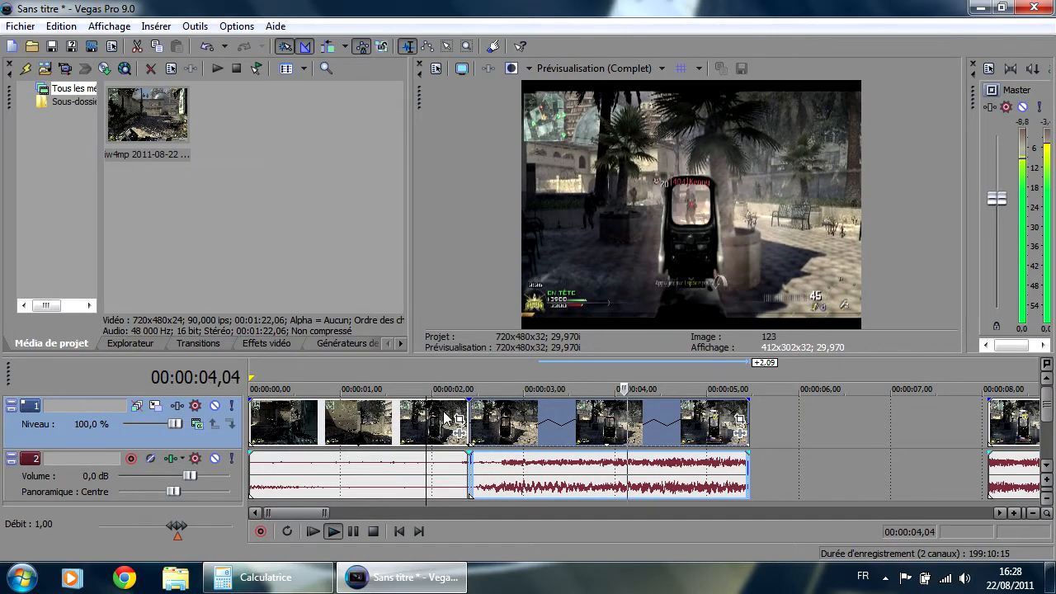
click(429, 402)
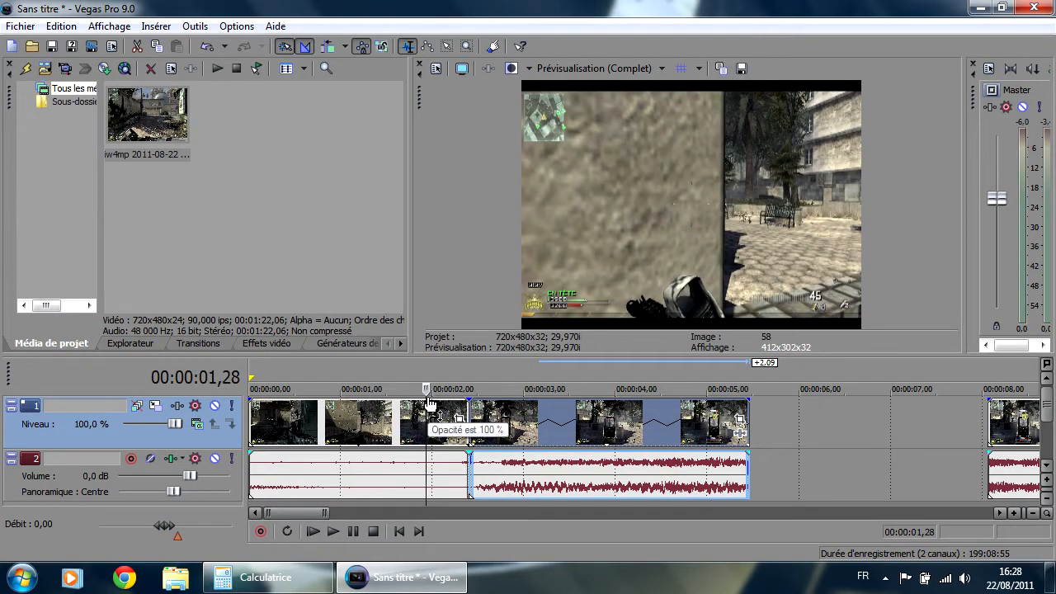
key(space)
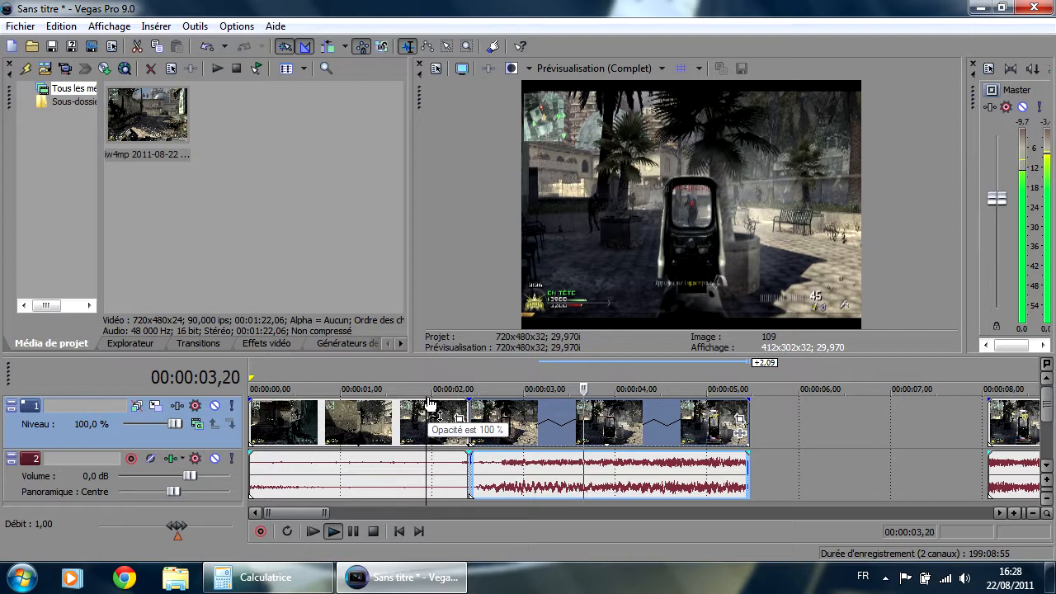
key(space)
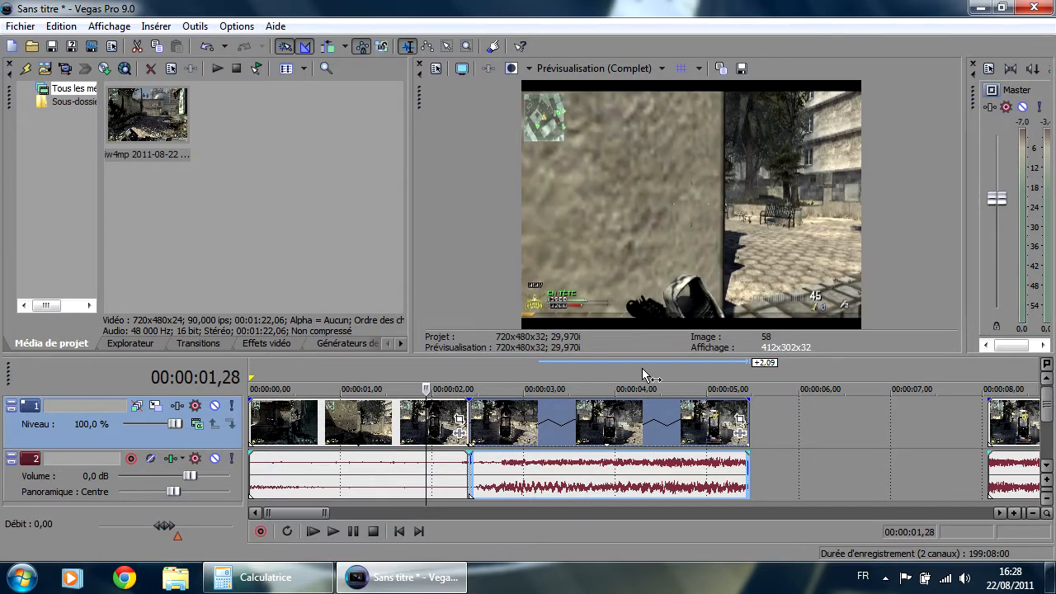
Step: Set the stretched audio event's stretch method to élastique and lock its pitch change to the stretch
click(545, 388)
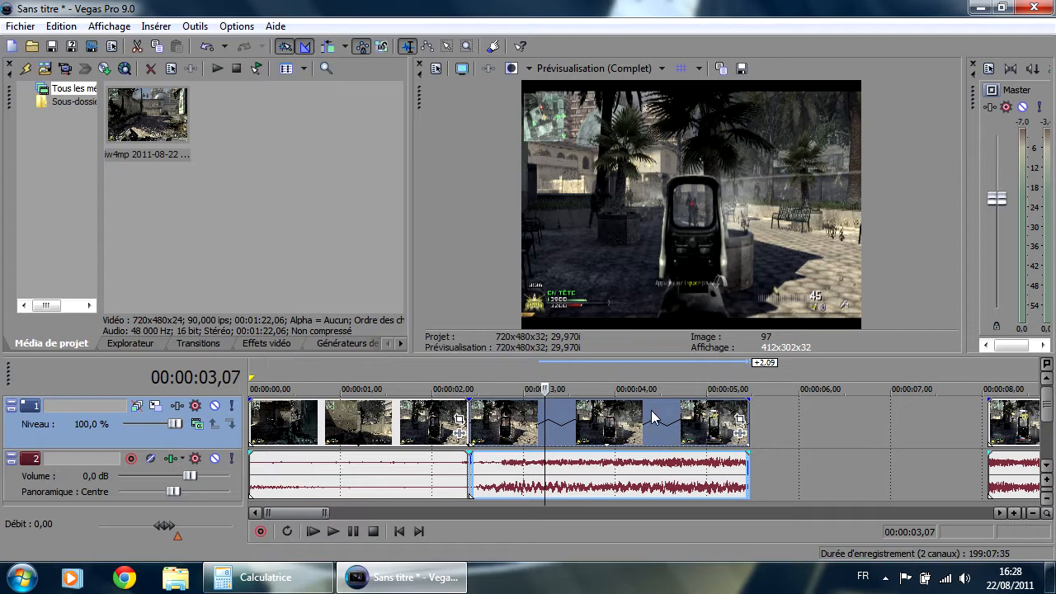
right_click(616, 476)
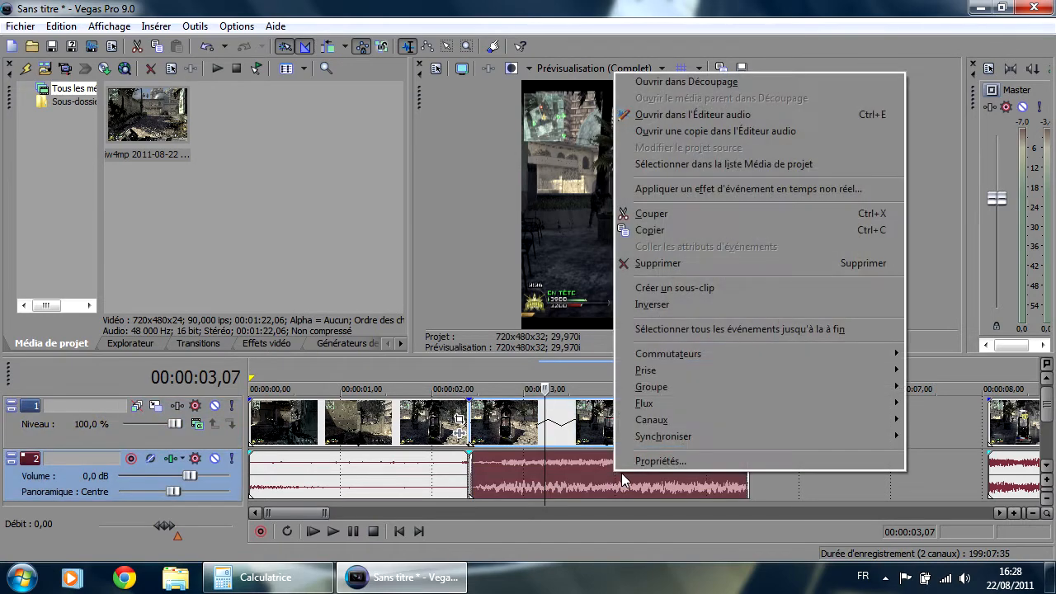
click(669, 460)
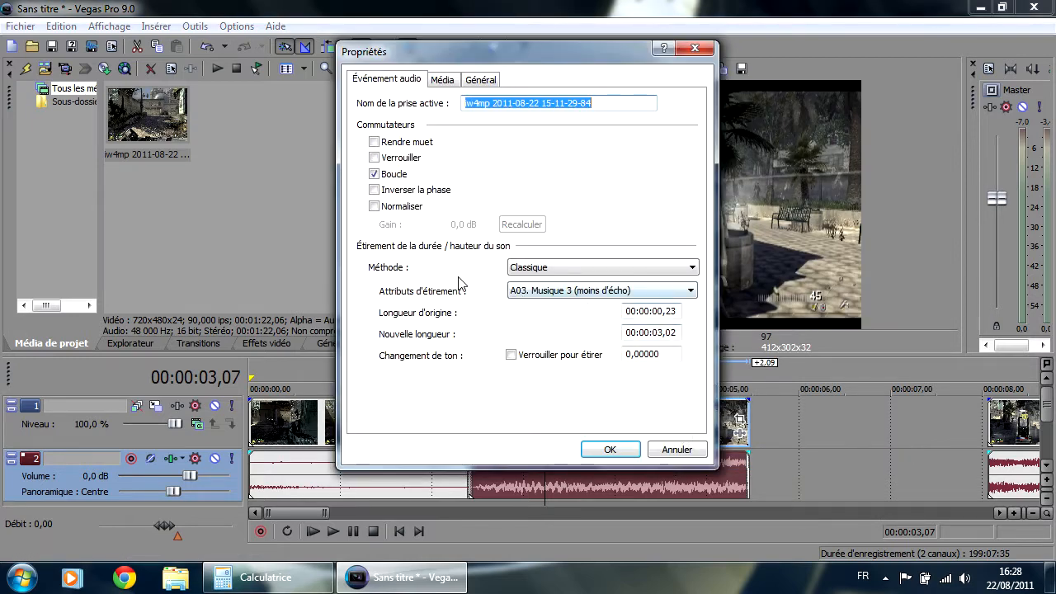
click(551, 272)
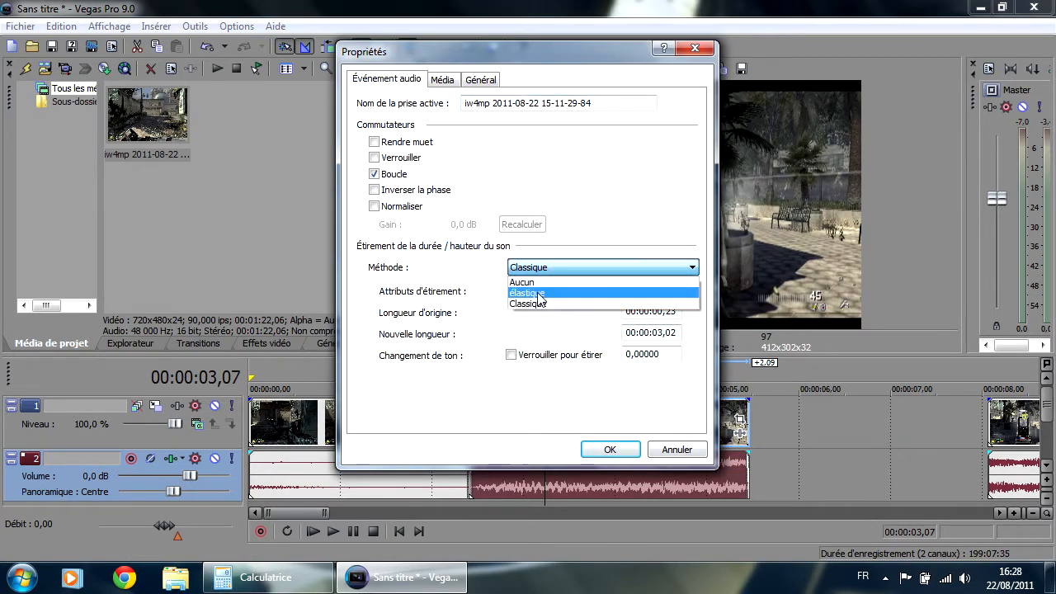
click(541, 294)
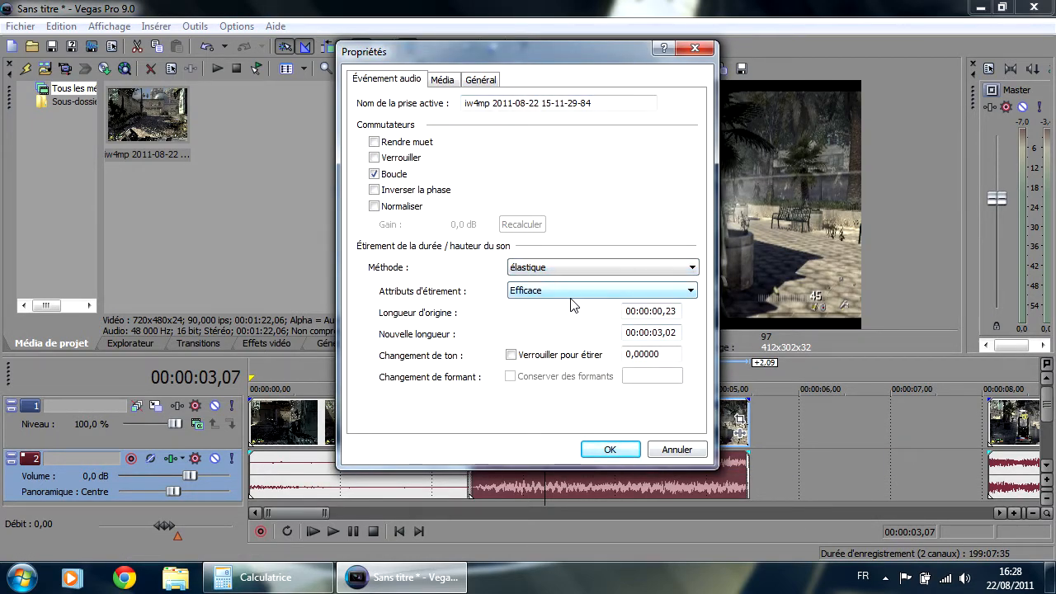
click(511, 356)
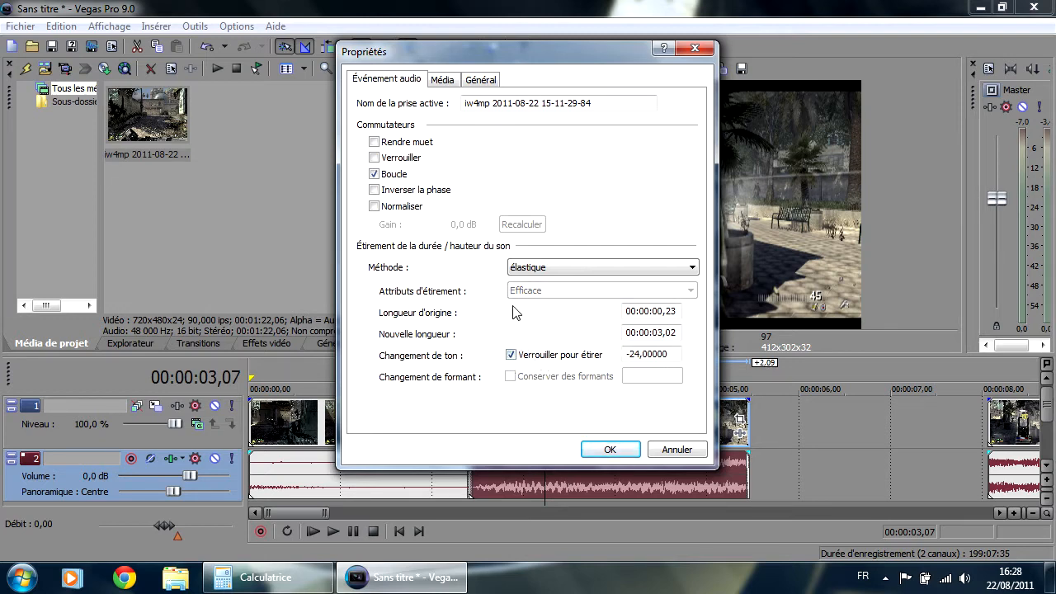
click(610, 449)
Step: Play the timeline from 00:00:02,01 to check the slowed audio with its new pitch
drag(553, 389, 433, 388)
key(space)
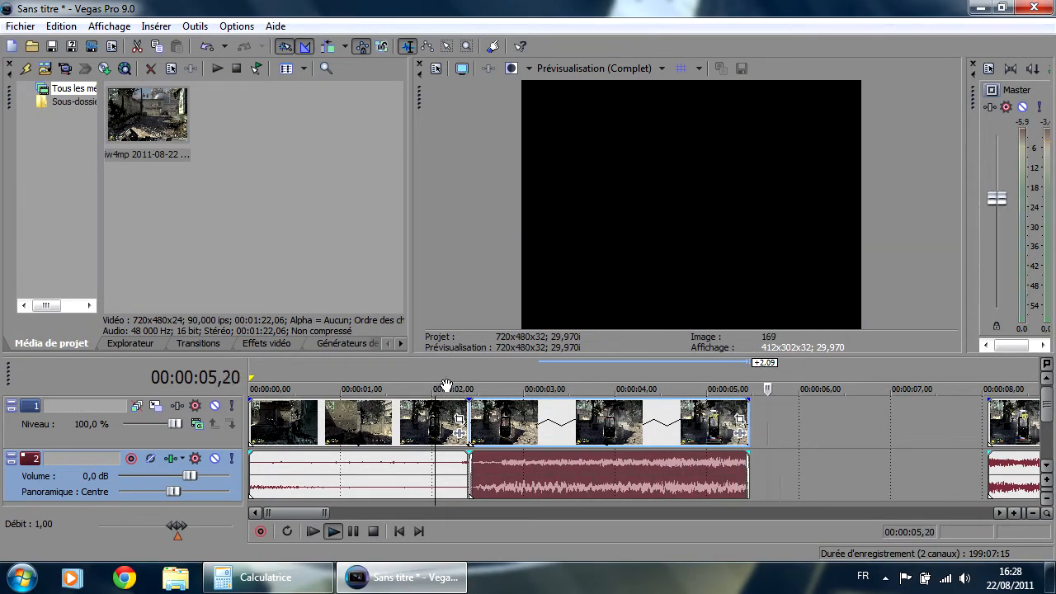
key(space)
Step: Move the remaining part against the end of the stretched section and play from 00:00:02,28 to check the transition
drag(1014, 427, 776, 438)
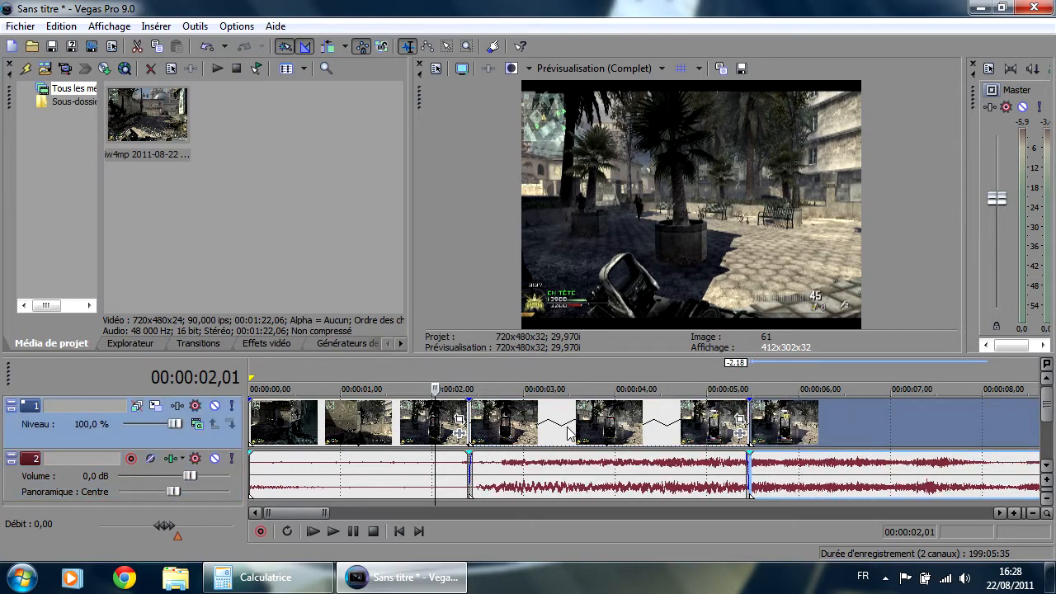
click(538, 425)
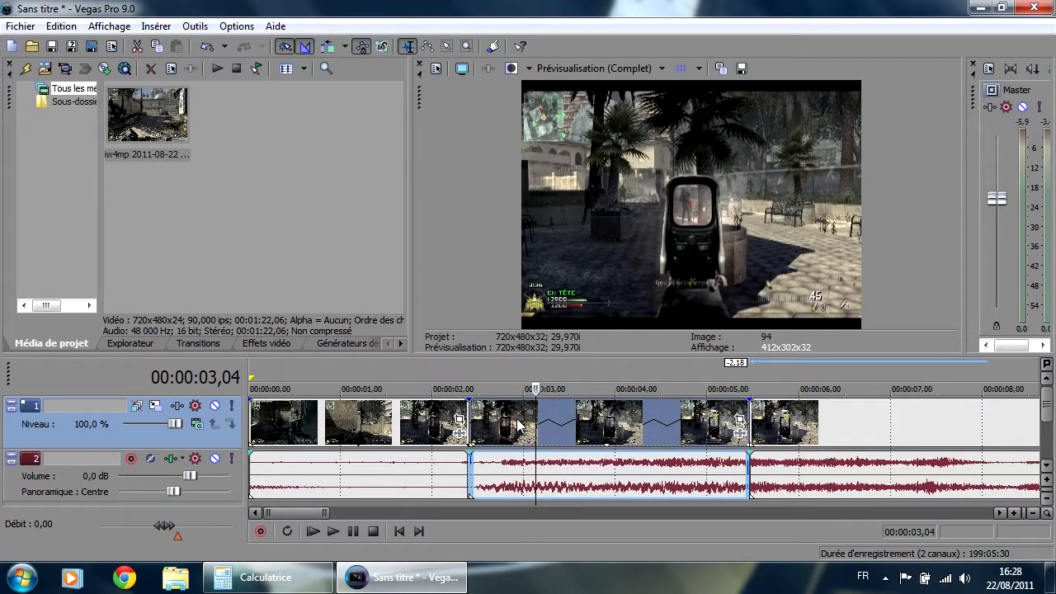
click(520, 423)
key(space)
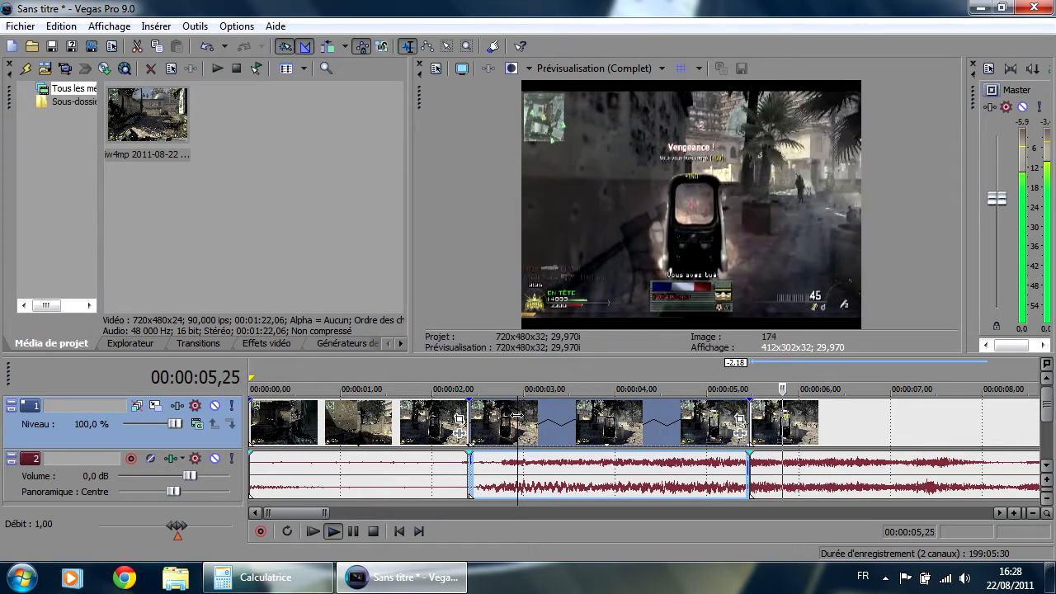
key(space)
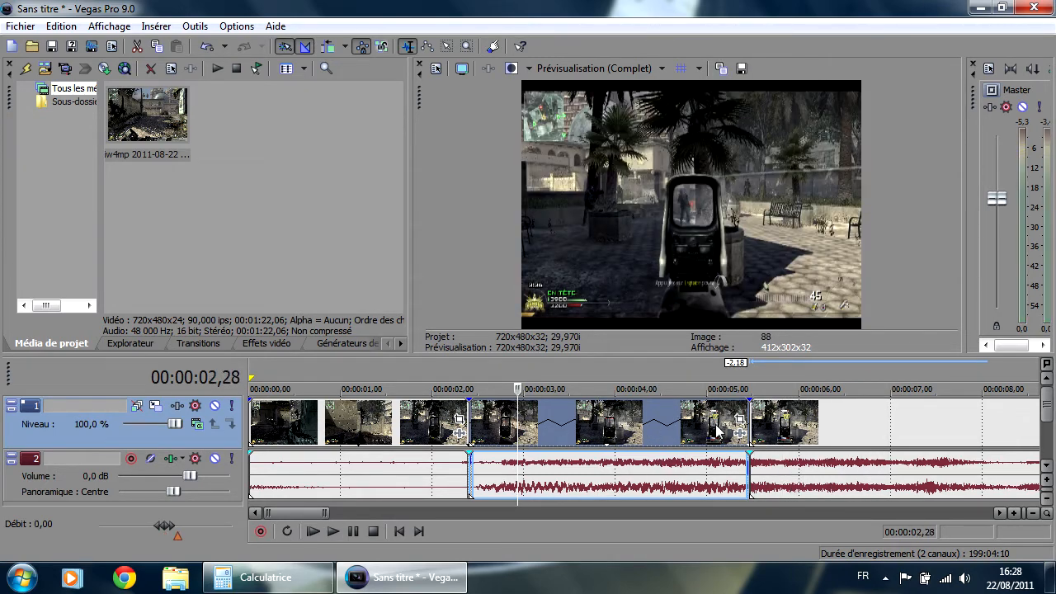
click(765, 381)
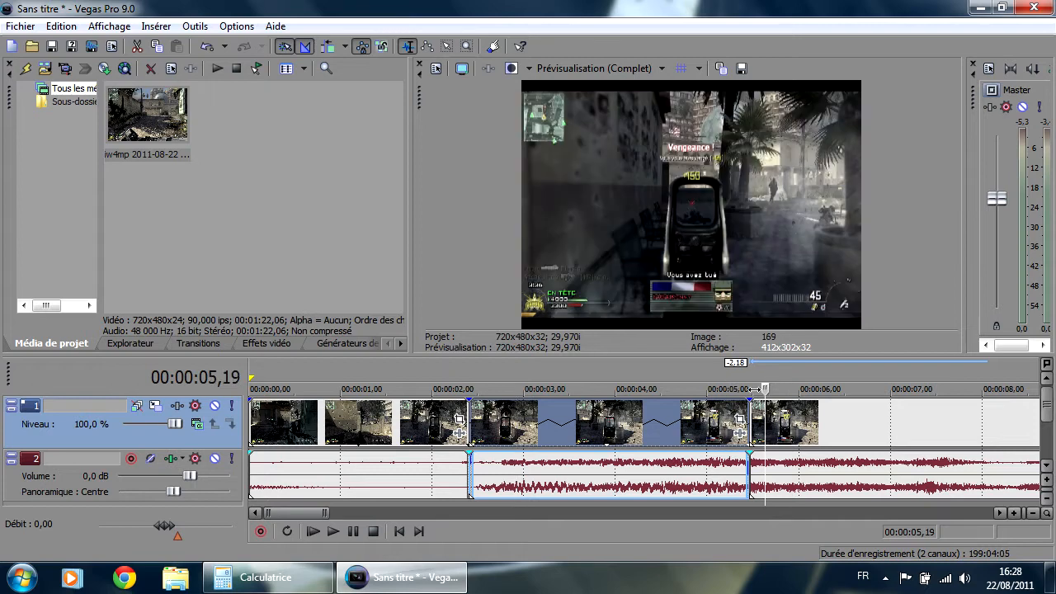
click(667, 404)
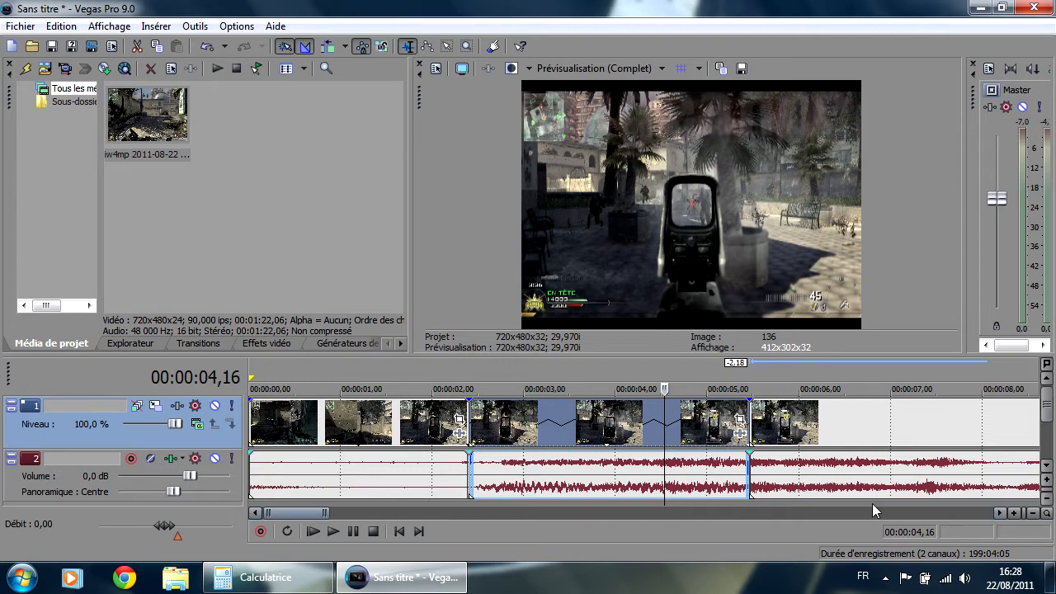
Step: Play the timeline from 00:00:04,16 and place the cursor on the next kill at 00:00:05,23
drag(323, 511, 375, 513)
scroll(596, 425, down, 2)
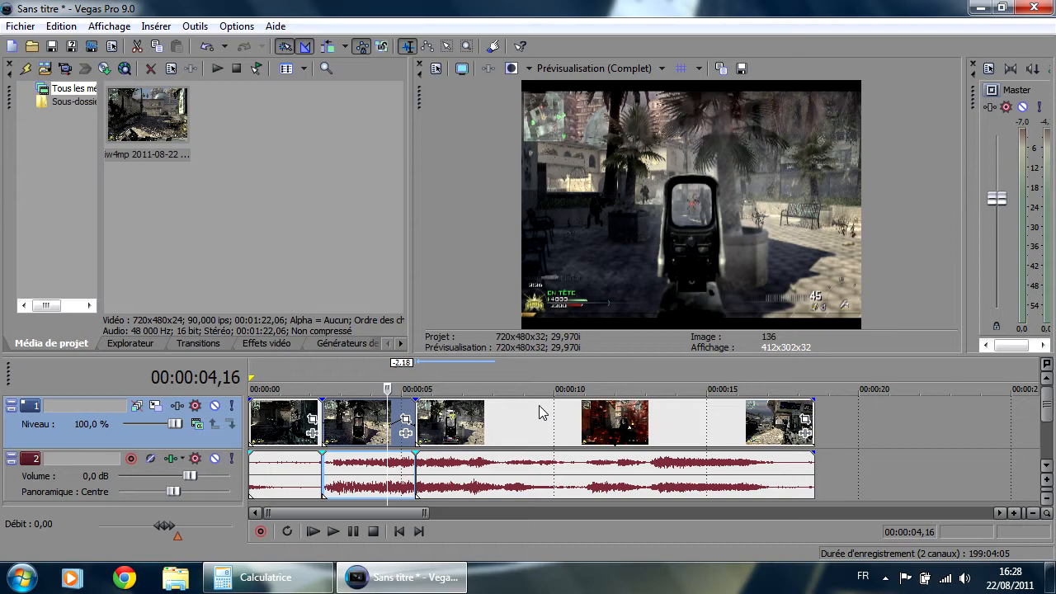
key(space)
drag(430, 388, 425, 389)
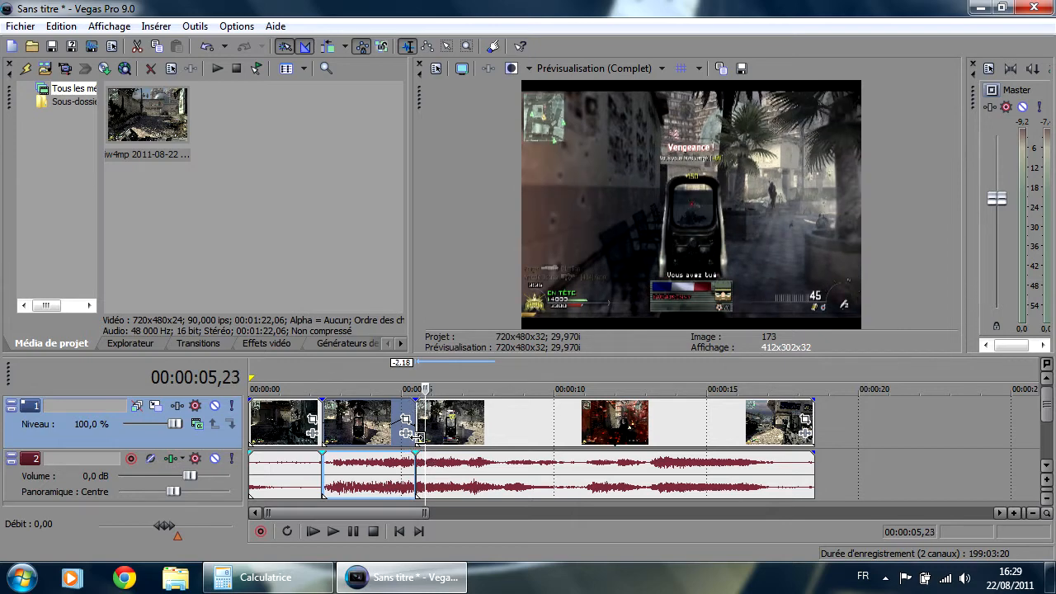
Step: Move the remaining part away from the stretched section by 4,04 and back against its end
drag(472, 417, 595, 423)
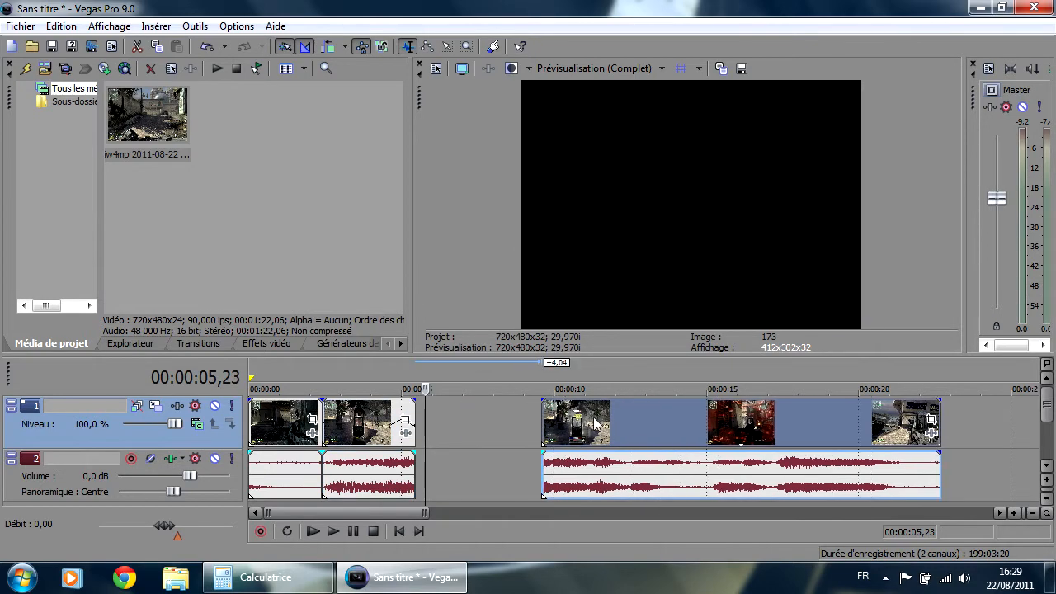
drag(724, 446, 612, 430)
Step: Split the remaining part around the next kill at 00:00:05,24 and 00:00:06,22, and shift the rest 1,28 later to leave a gap
key(Left)
key(Left)
key(Left)
key(Left)
key(Left)
key(Left)
key(Left)
key(Left)
key(Left)
key(Left)
key(Left)
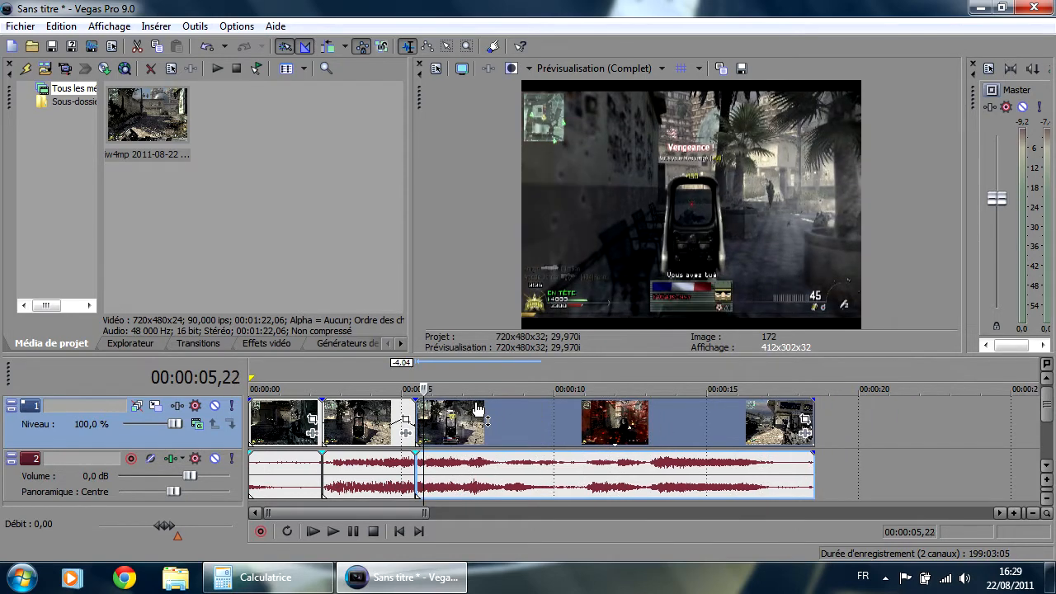
key(Right)
key(Right)
key(Right)
key(Right)
key(Right)
key(Right)
key(Right)
key(Right)
key(Right)
key(Right)
key(Right)
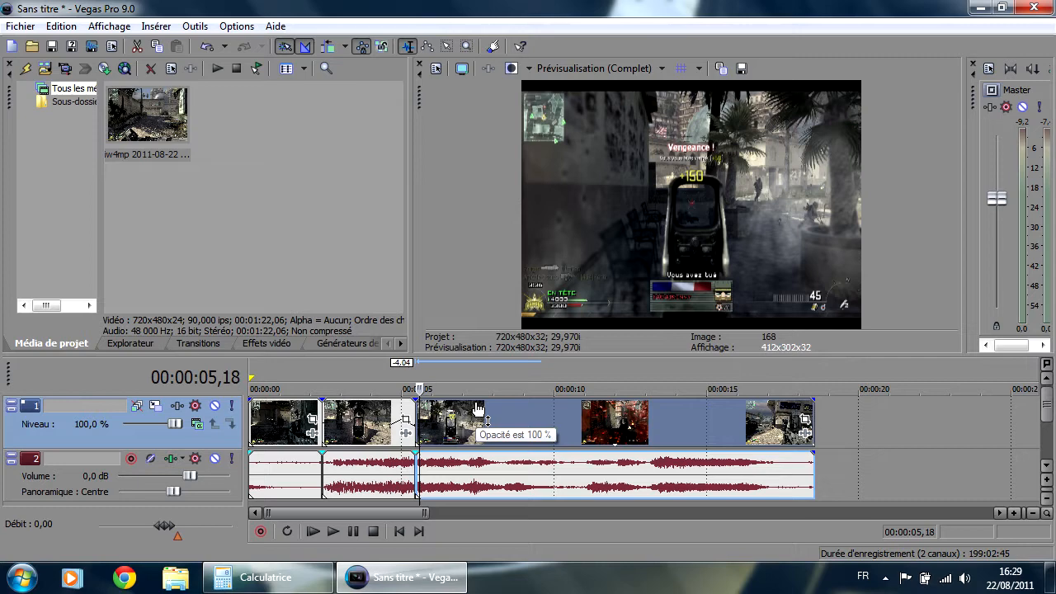
key(Left)
key(Right)
key(Right)
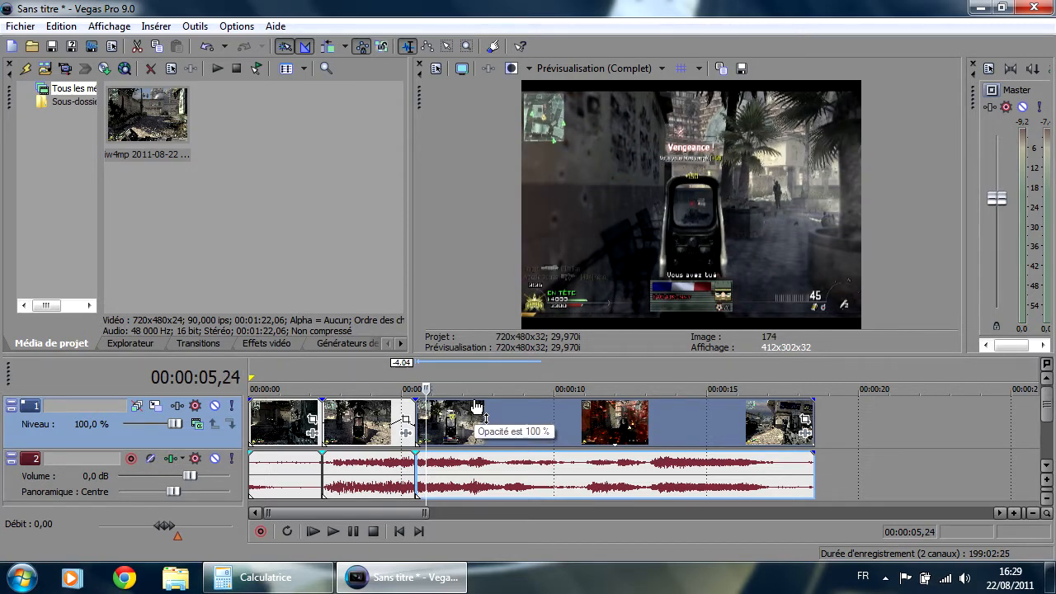
key(s)
drag(423, 389, 581, 430)
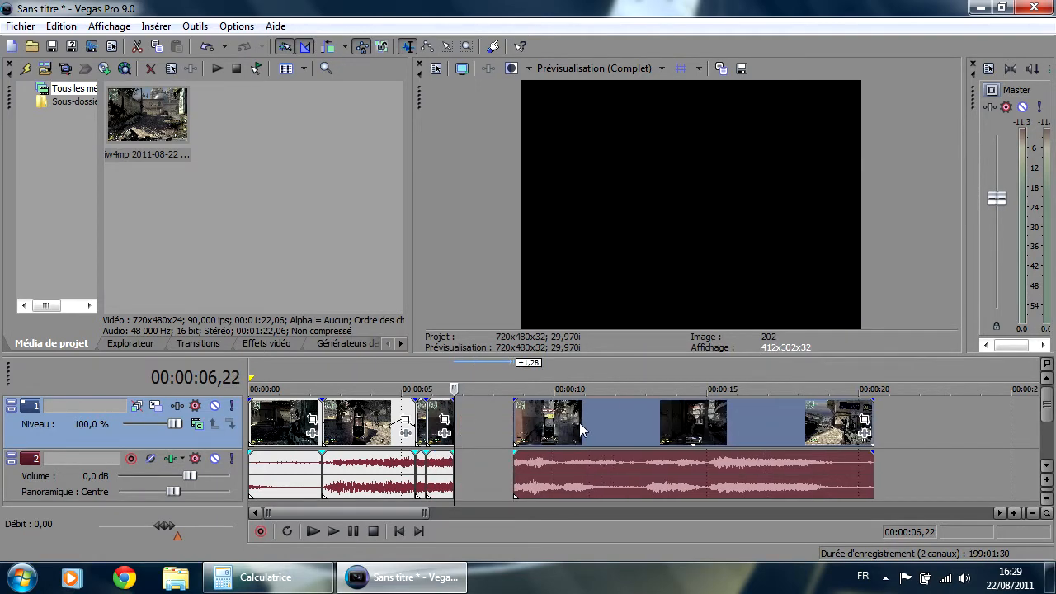
Step: Set the new kill section's audio stretch method to élastique and lock its pitch change to the stretch
drag(451, 389, 433, 388)
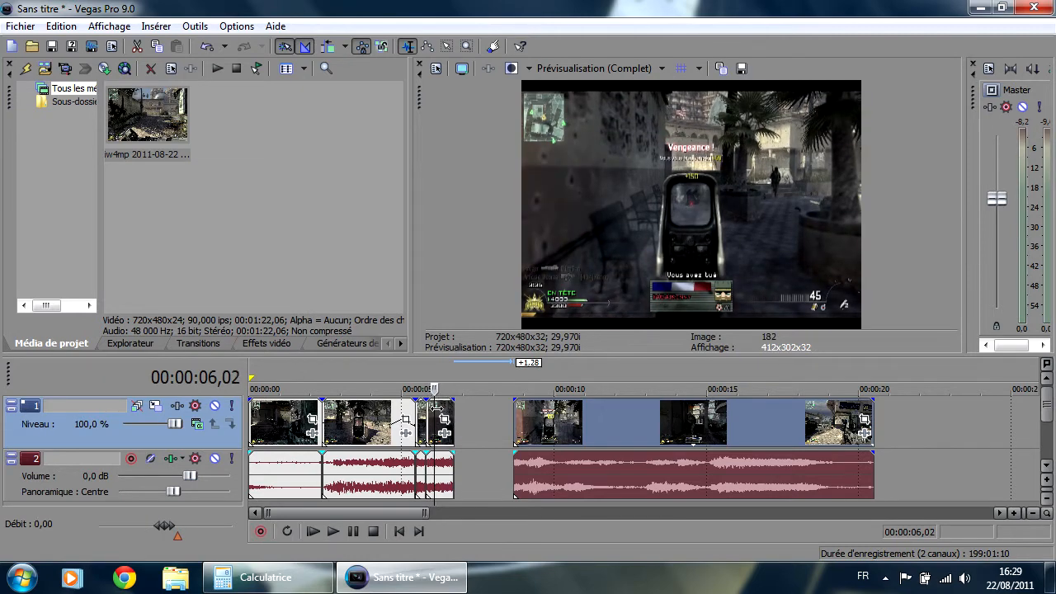
right_click(445, 469)
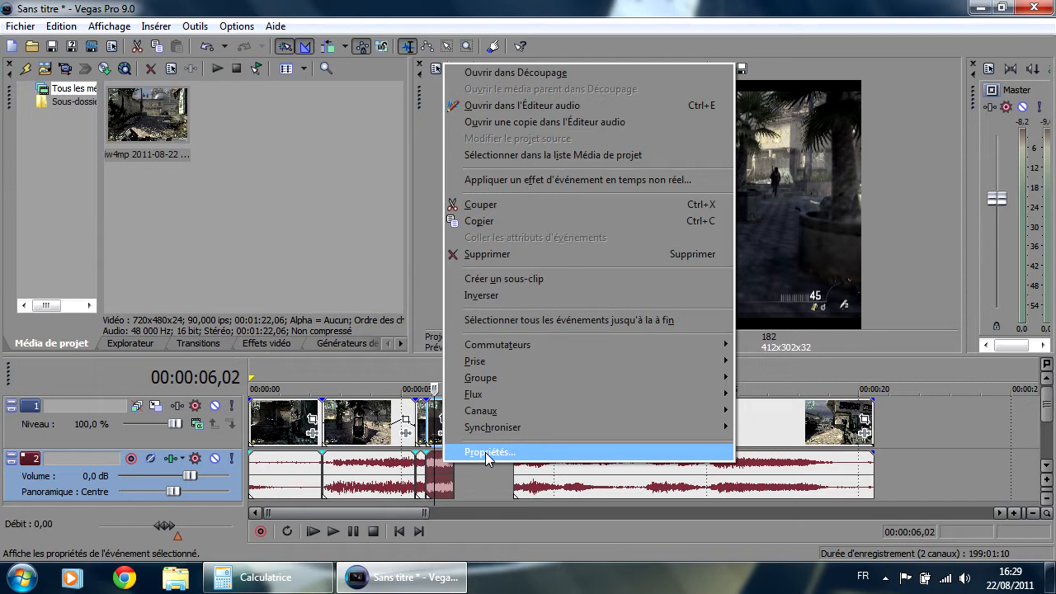
click(486, 454)
click(555, 275)
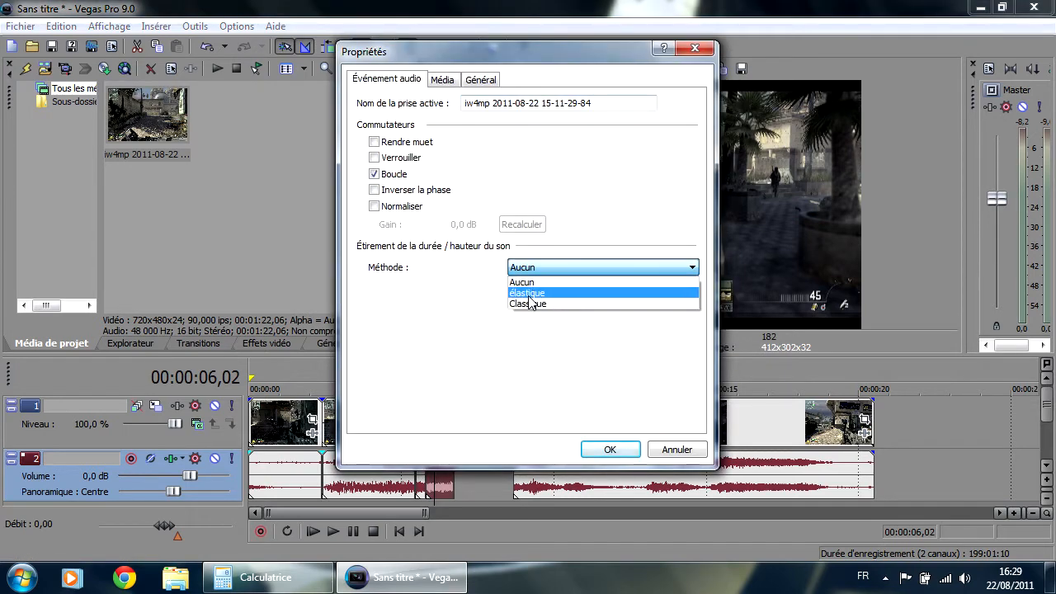
click(545, 295)
click(512, 355)
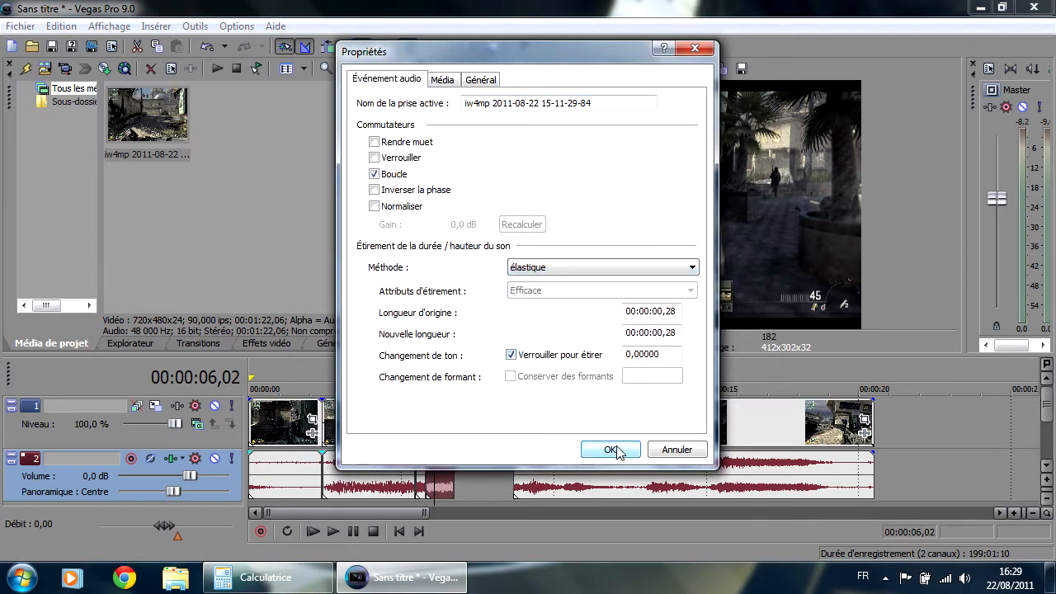
click(610, 450)
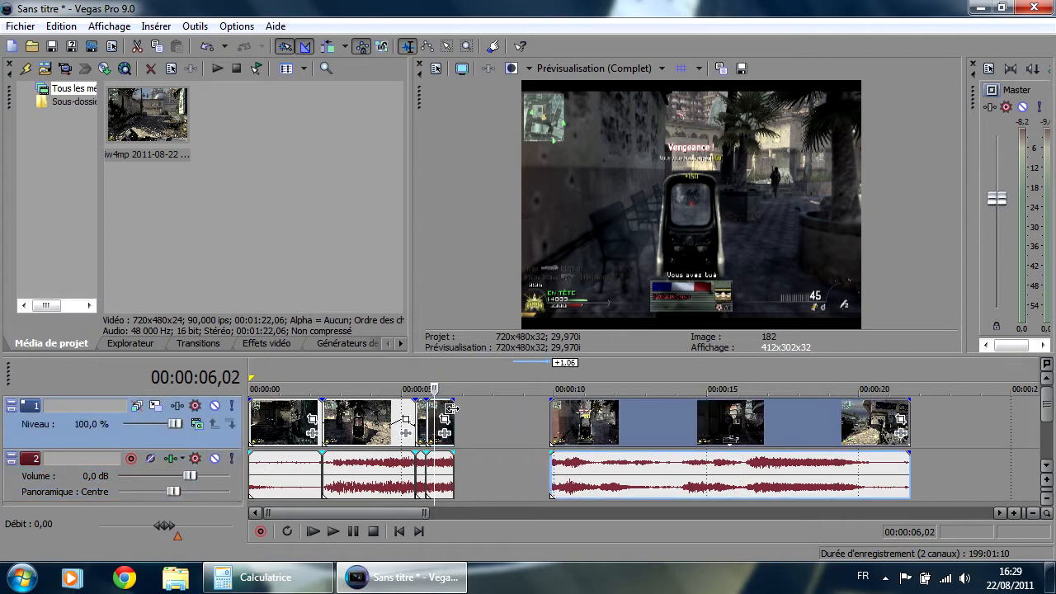
Step: Stretch the new kill section's video and audio, close the gap to the remaining part, and play from 00:00:04,29 to check the slow motion
drag(453, 408, 580, 415)
drag(434, 388, 409, 388)
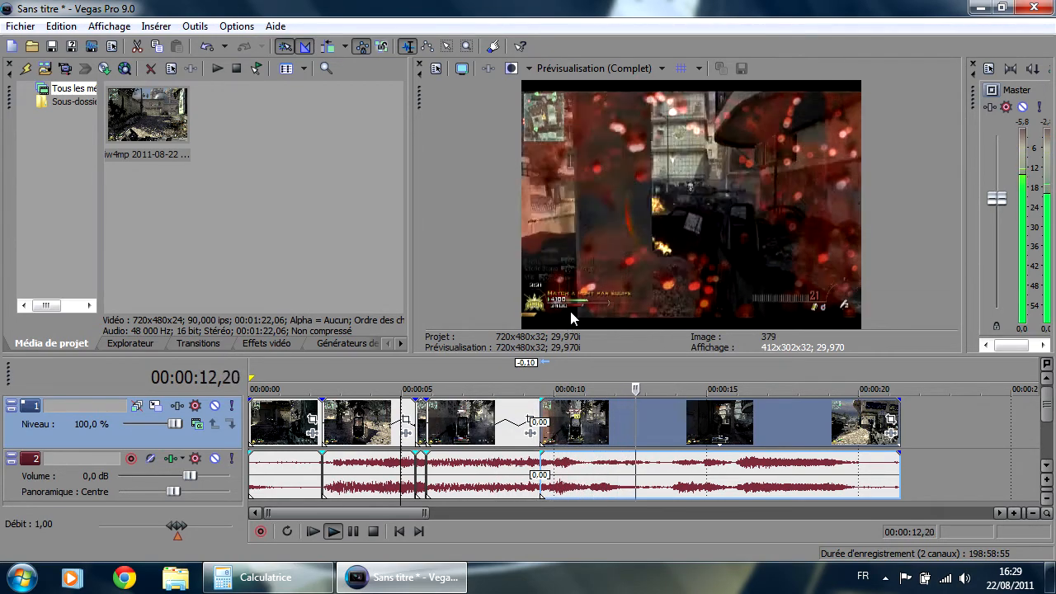
key(space)
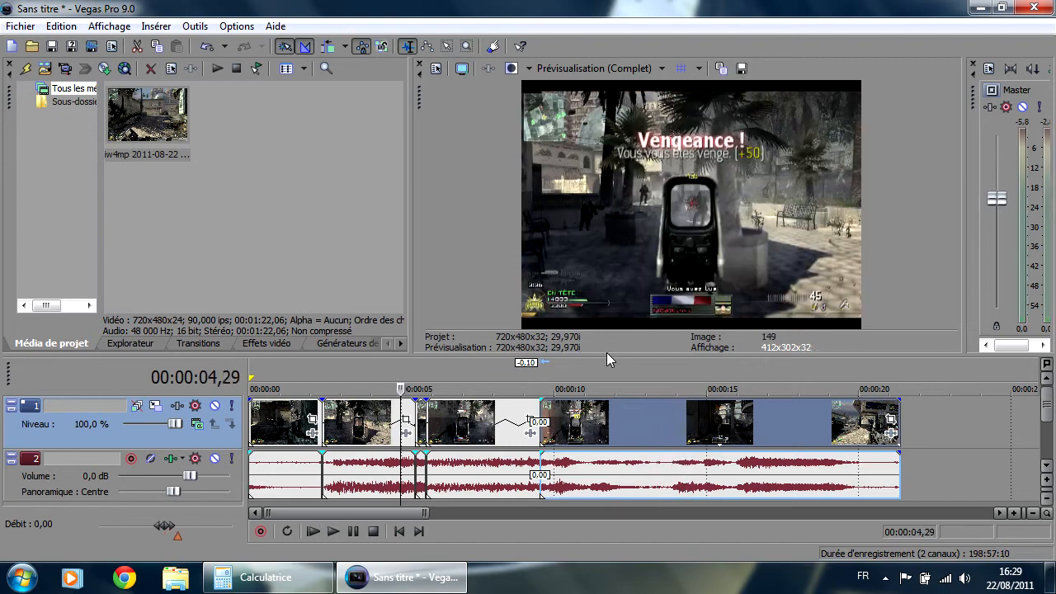
drag(401, 389, 519, 388)
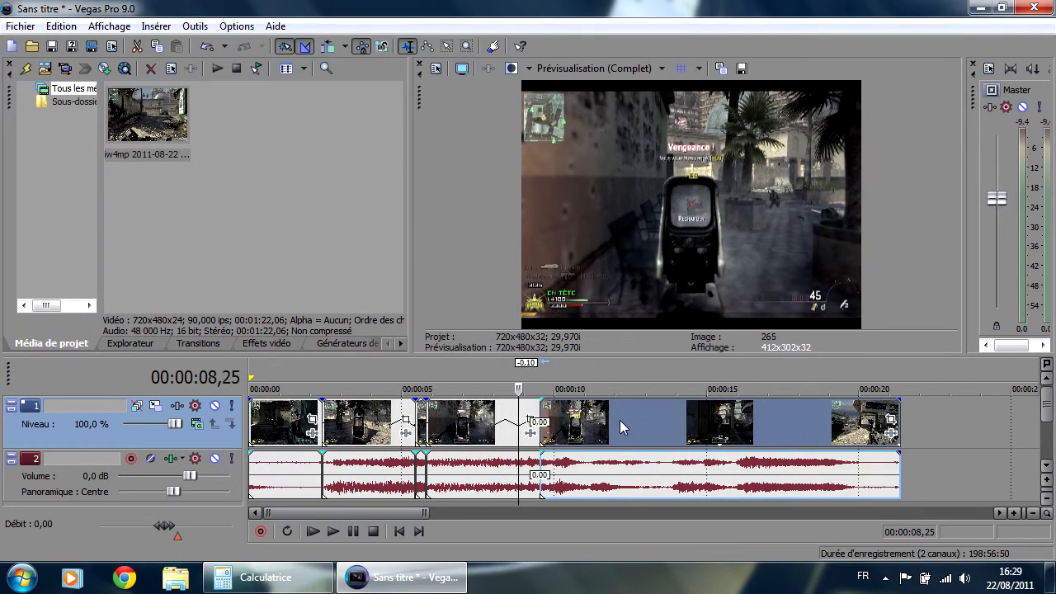
click(649, 415)
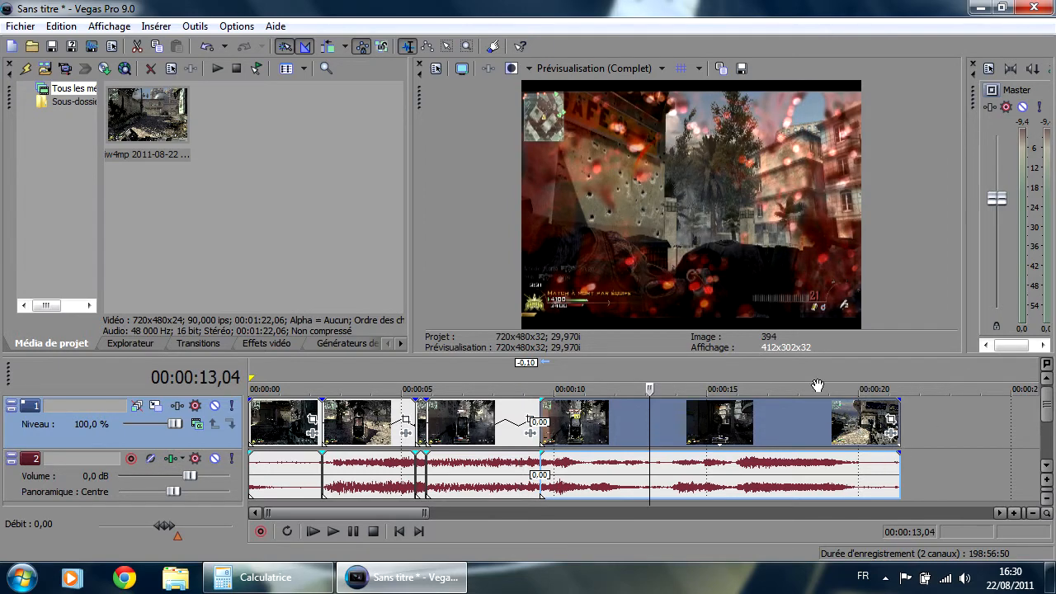
right_click(672, 471)
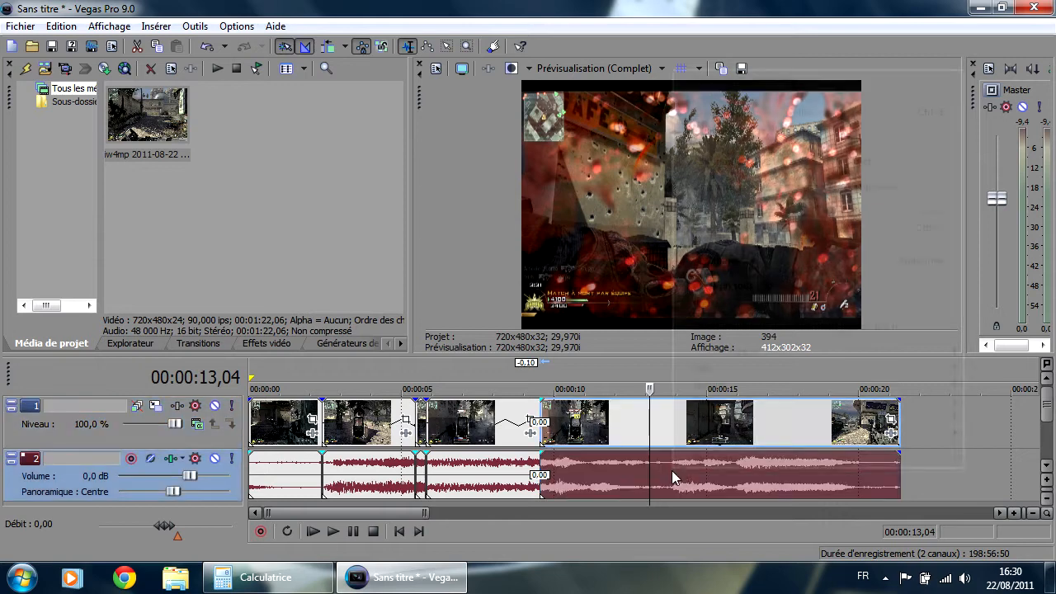
click(715, 465)
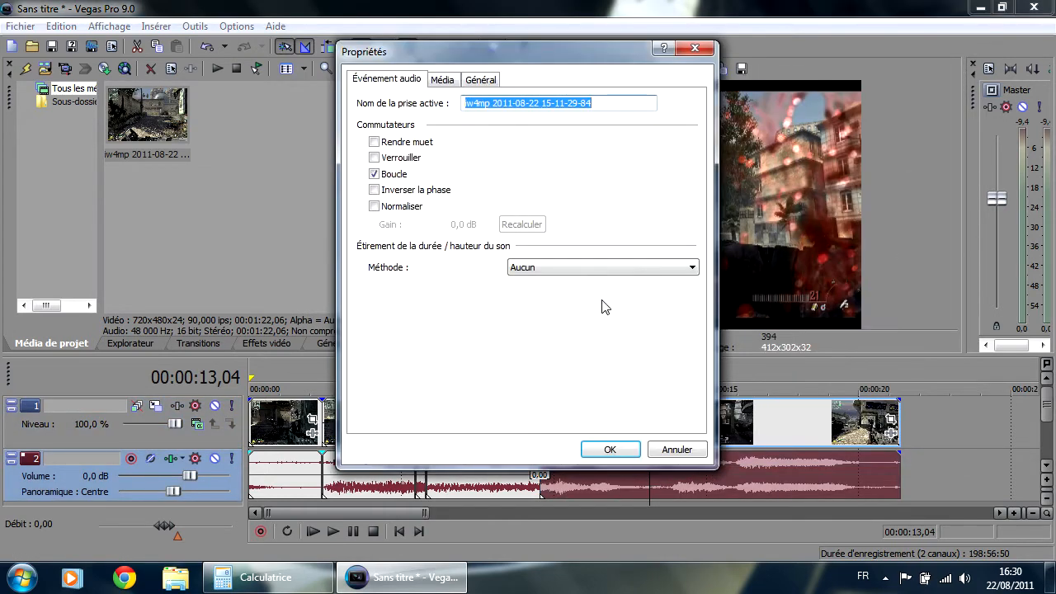
click(532, 269)
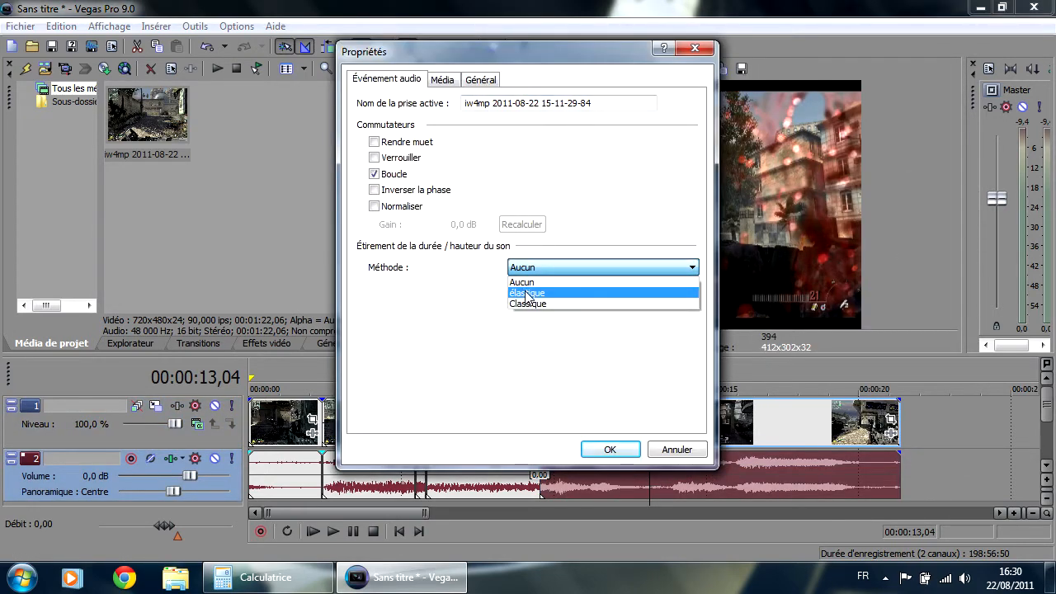
click(526, 294)
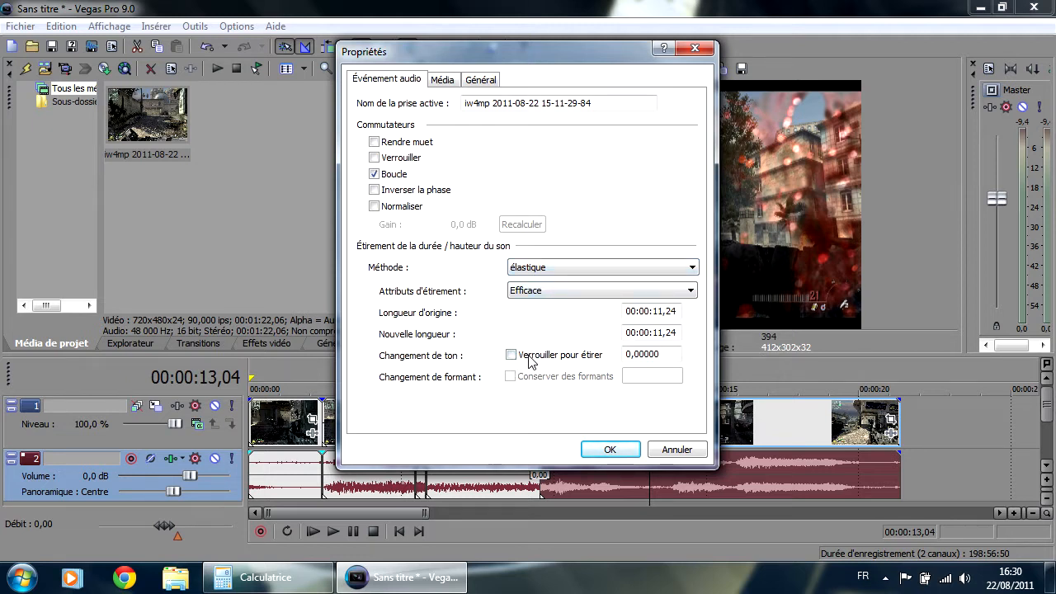
click(676, 451)
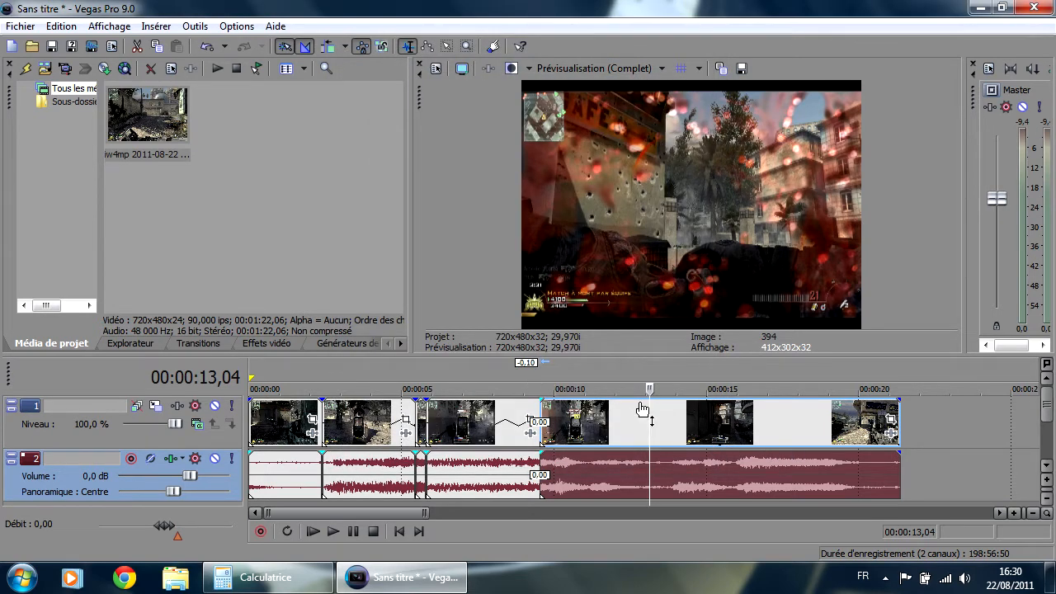
Step: Undo all splits, moves, stretches and audio changes back to the single unsplit clip
key(ctrl+z)
key(ctrl+z)
key(ctrl+z)
key(ctrl+z)
key(ctrl+z)
key(ctrl+z)
key(ctrl+z)
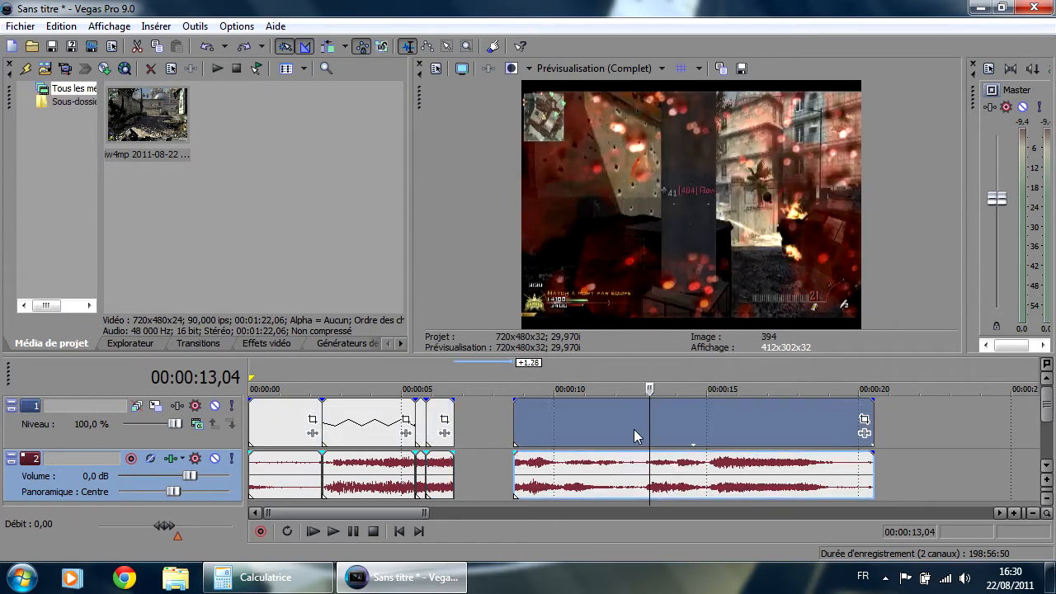
key(ctrl+z)
key(ctrl+z)
key(ctrl+z)
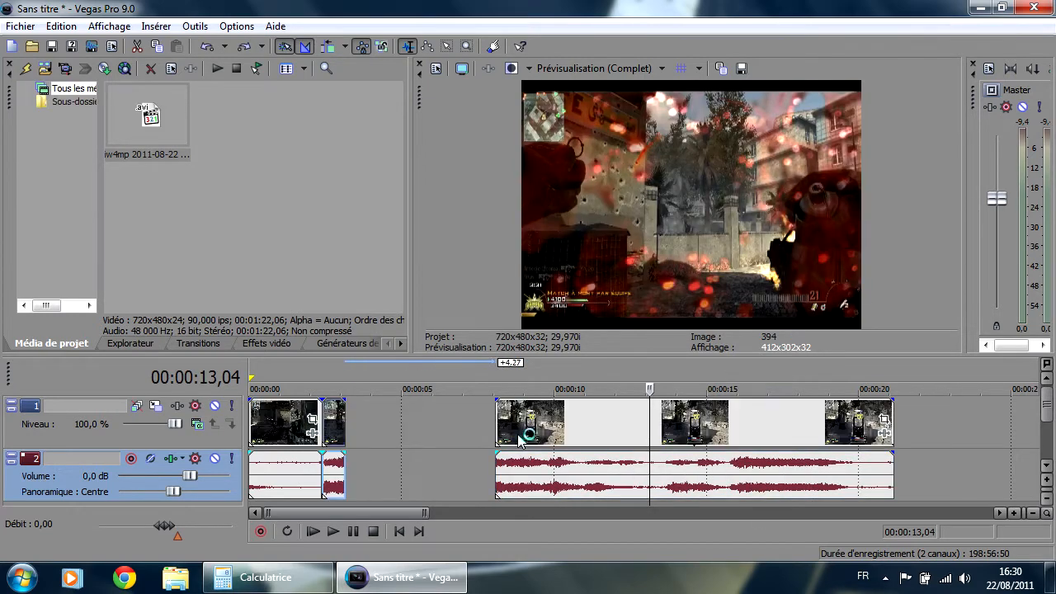
Step: Insert a velocity envelope on the unsplit video event and play the clip to find the kill
right_click(426, 418)
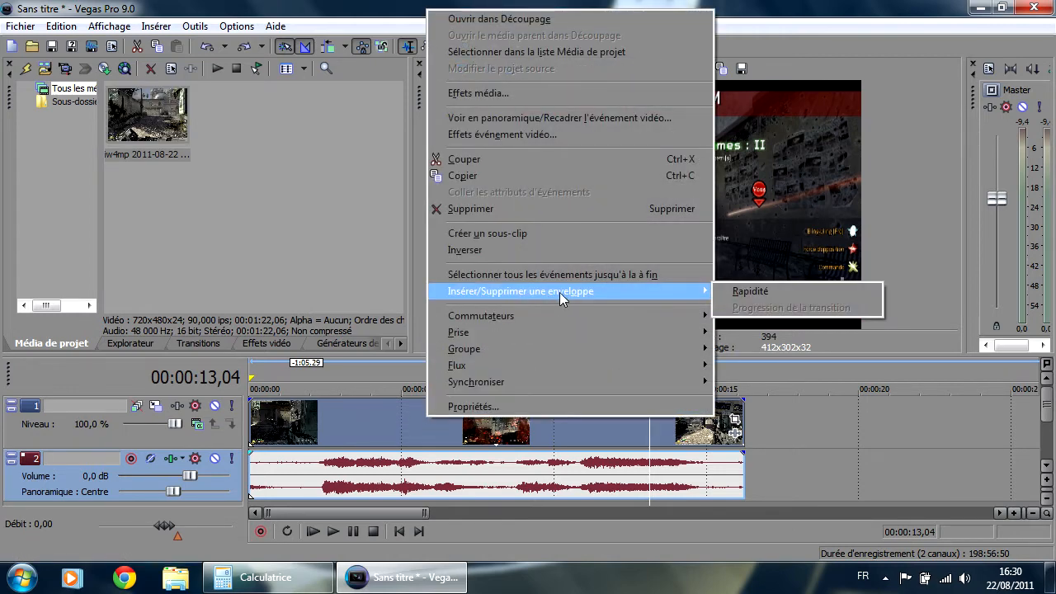
click(751, 292)
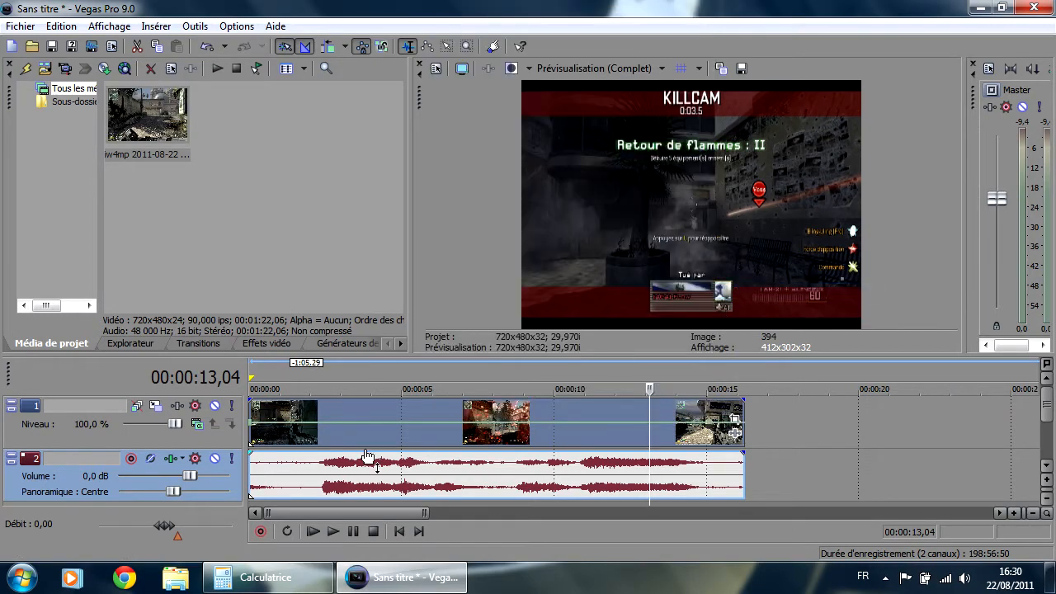
click(435, 410)
key(space)
Step: Mute the audio track and add a velocity envelope point at the kill at 00:00:02,18
drag(484, 389, 331, 396)
key(Right)
key(Right)
key(Right)
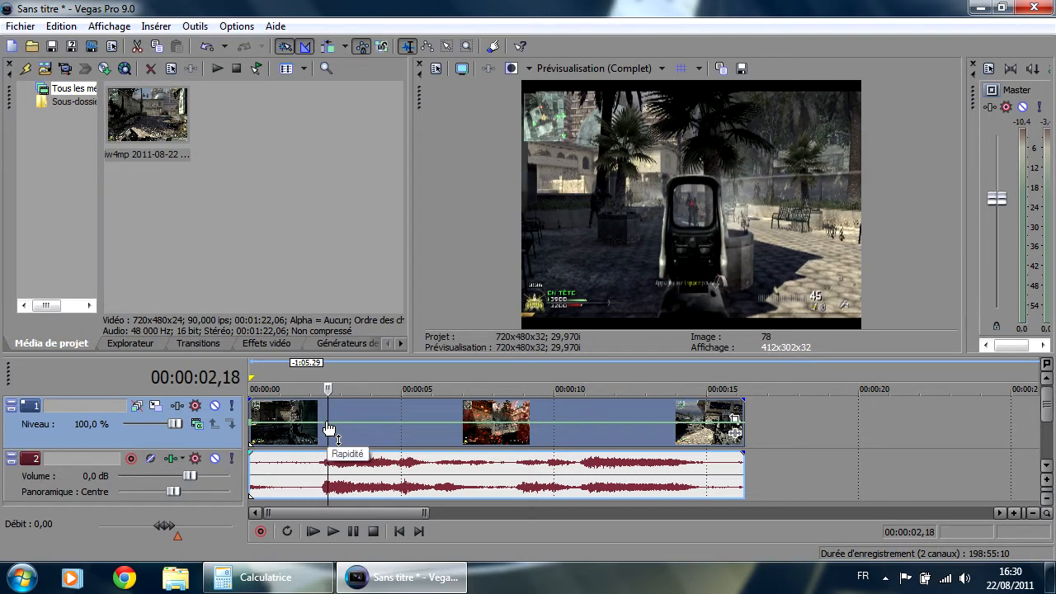
click(215, 458)
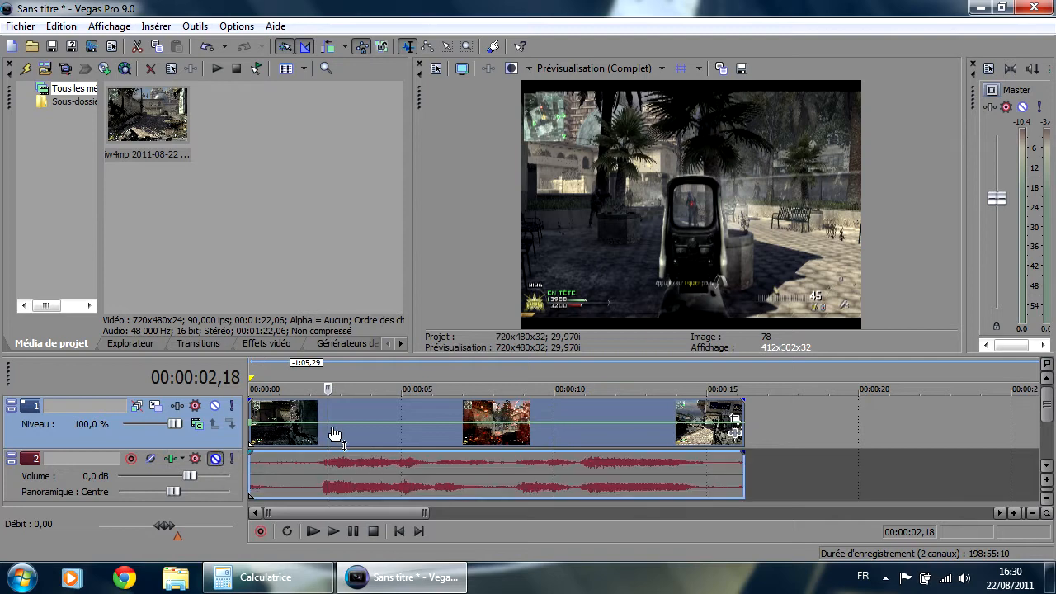
right_click(329, 429)
click(401, 246)
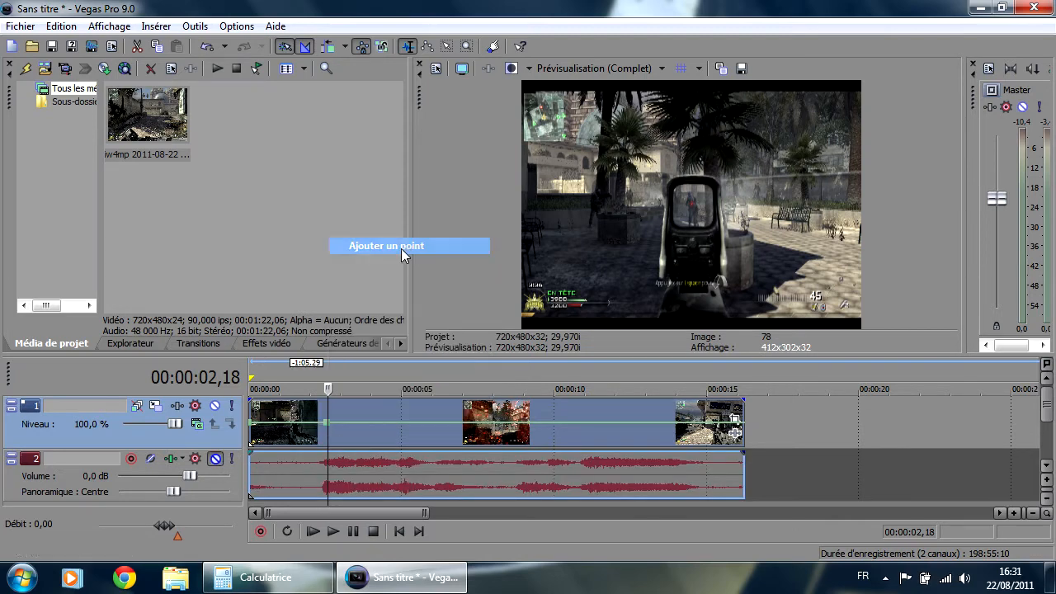
Step: Add a second velocity point right beside the first and lower its velocity to create an abrupt slowdown
scroll(338, 430, up, 4)
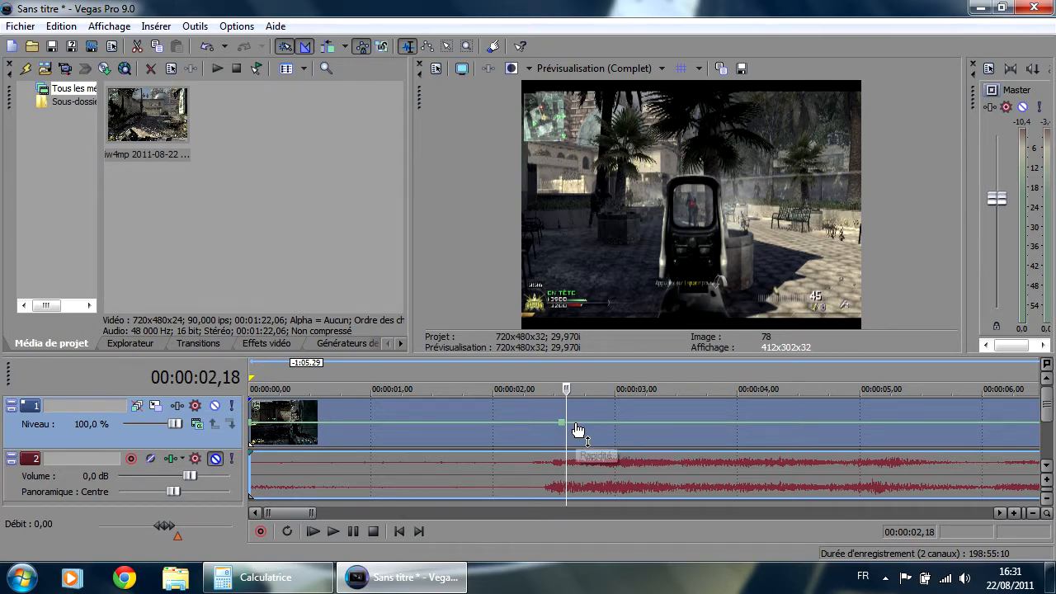
right_click(576, 424)
click(656, 248)
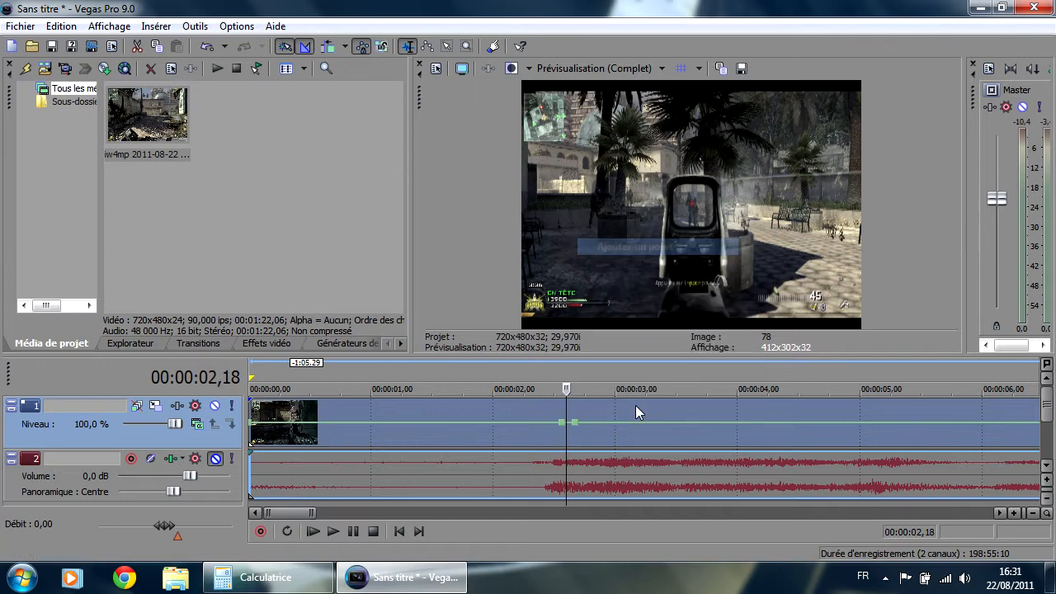
drag(566, 424, 559, 445)
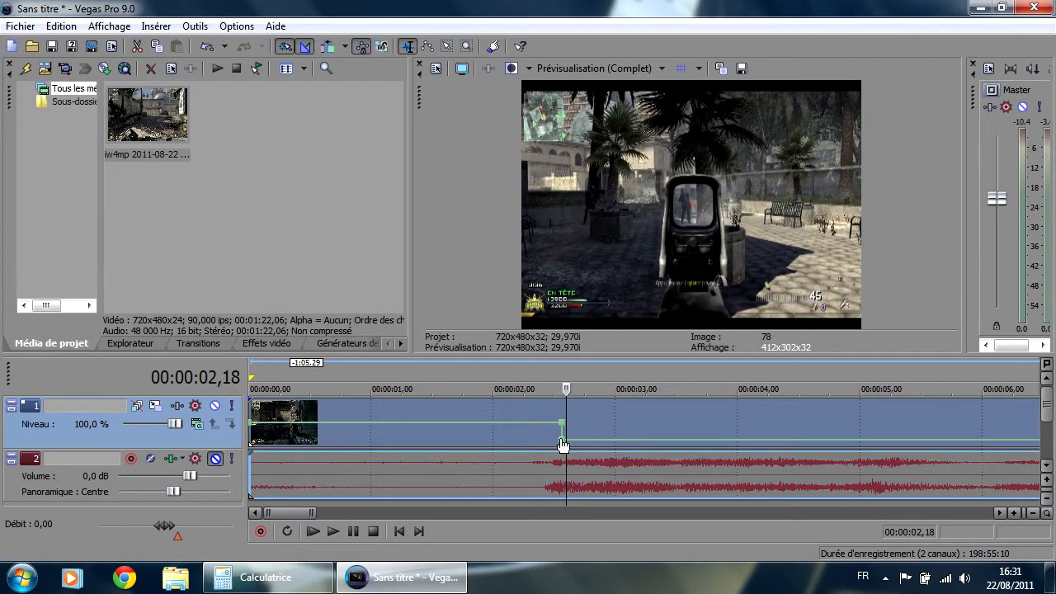
right_click(560, 439)
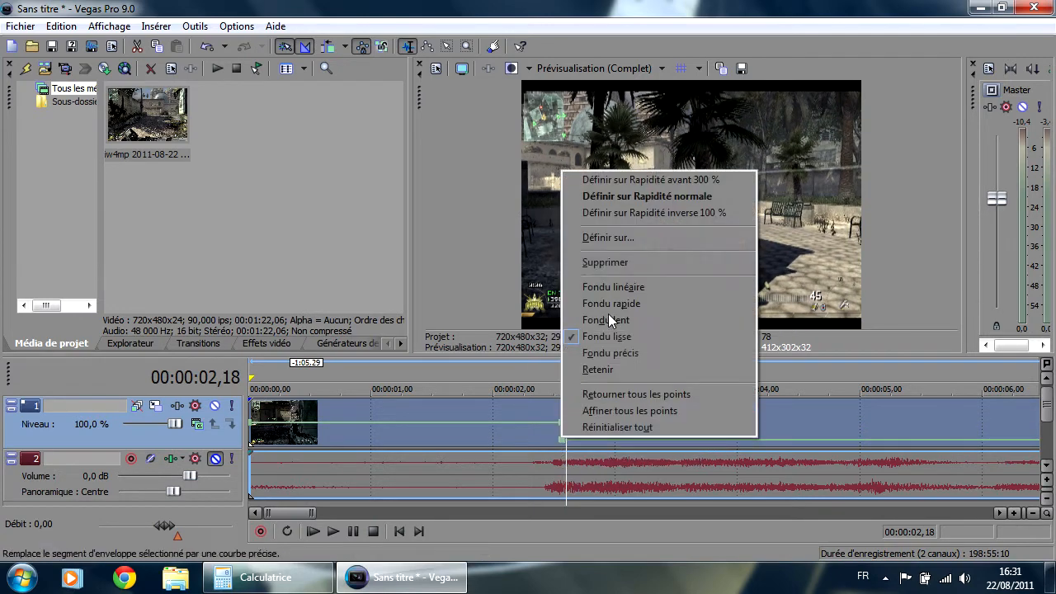
click(610, 240)
key(Return)
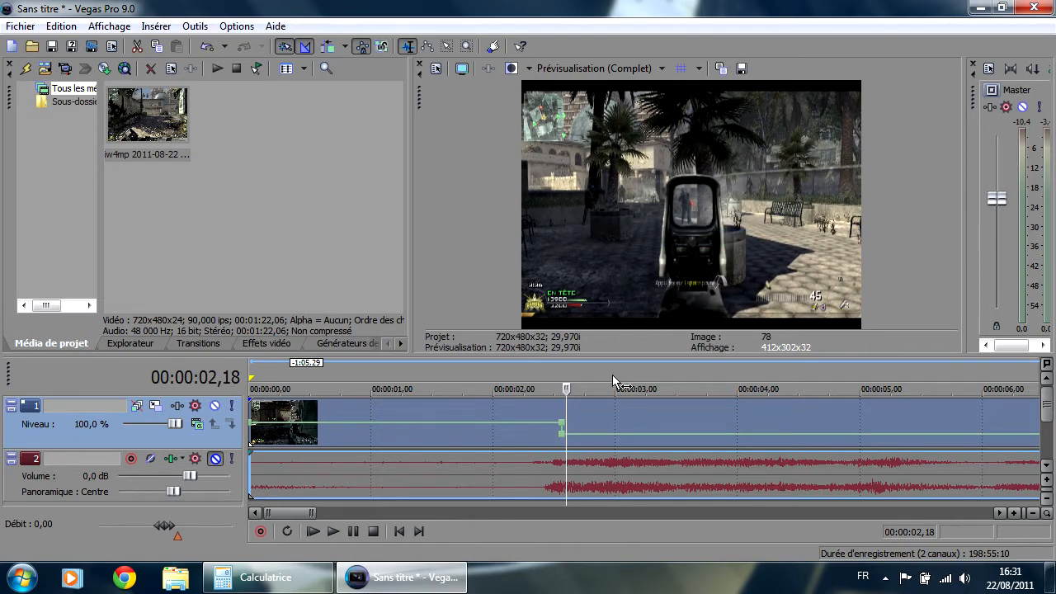
Step: Play the timeline from 00:00:02,10 to check the slowdown made with the velocity points
drag(566, 388, 535, 388)
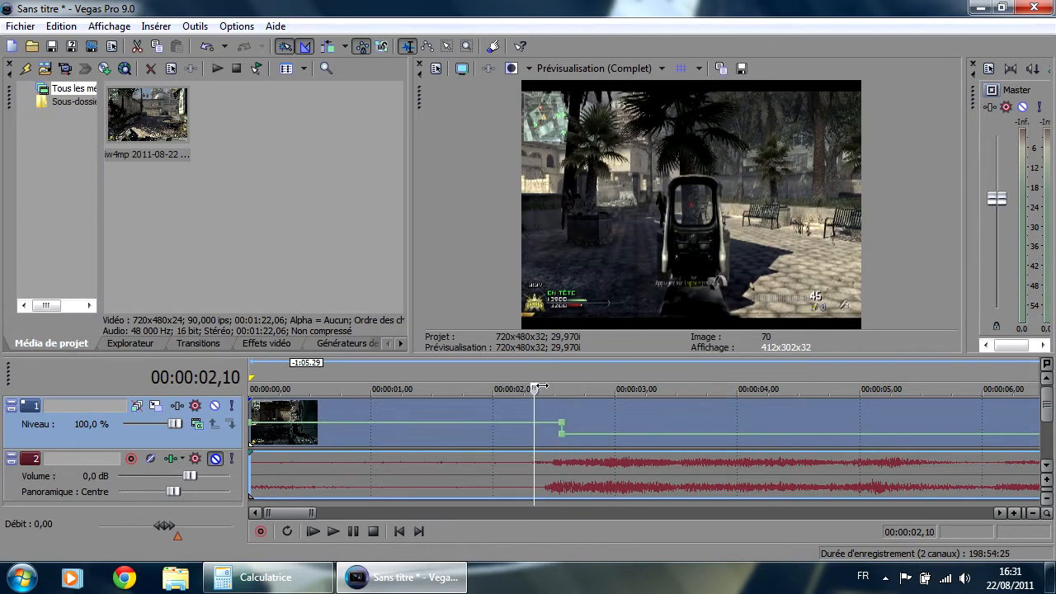
key(space)
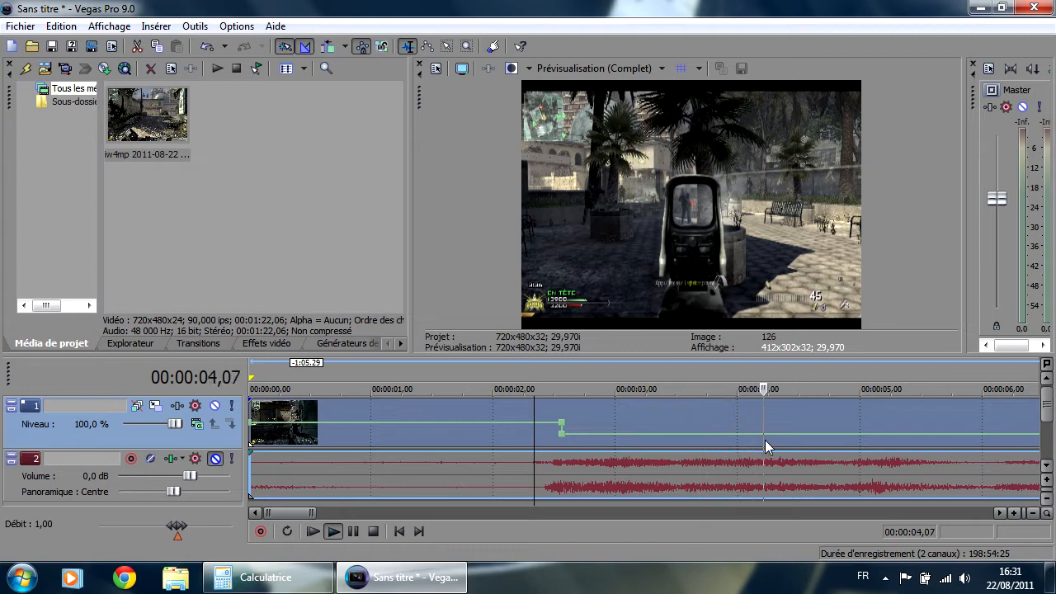
Step: Stop playback and add two velocity envelope points side by side just after 00:00:03,21 to mark the end of the slowdown
key(space)
click(688, 411)
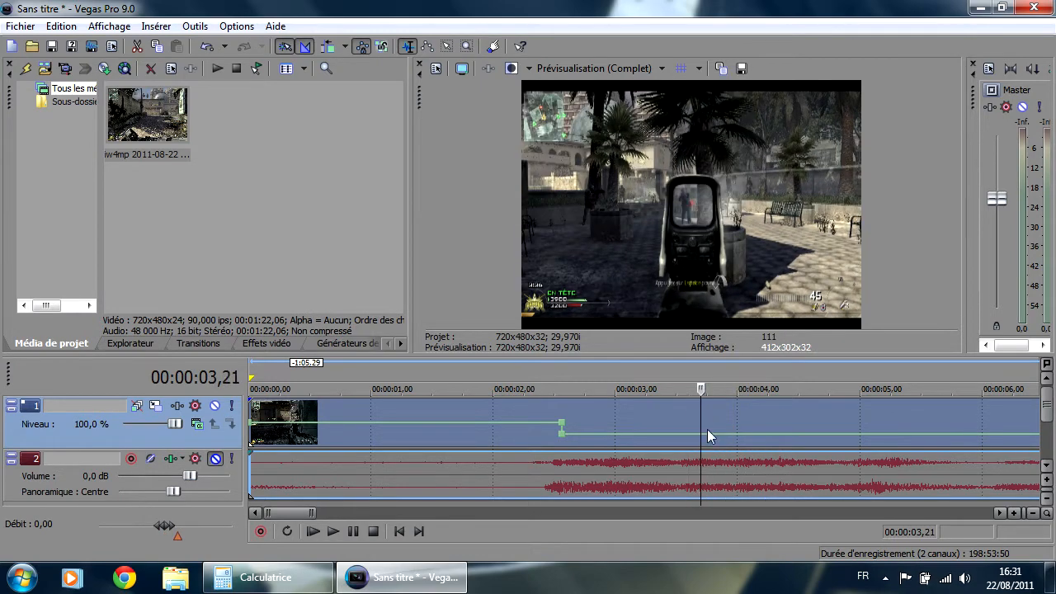
right_click(707, 429)
click(755, 256)
right_click(720, 434)
click(781, 262)
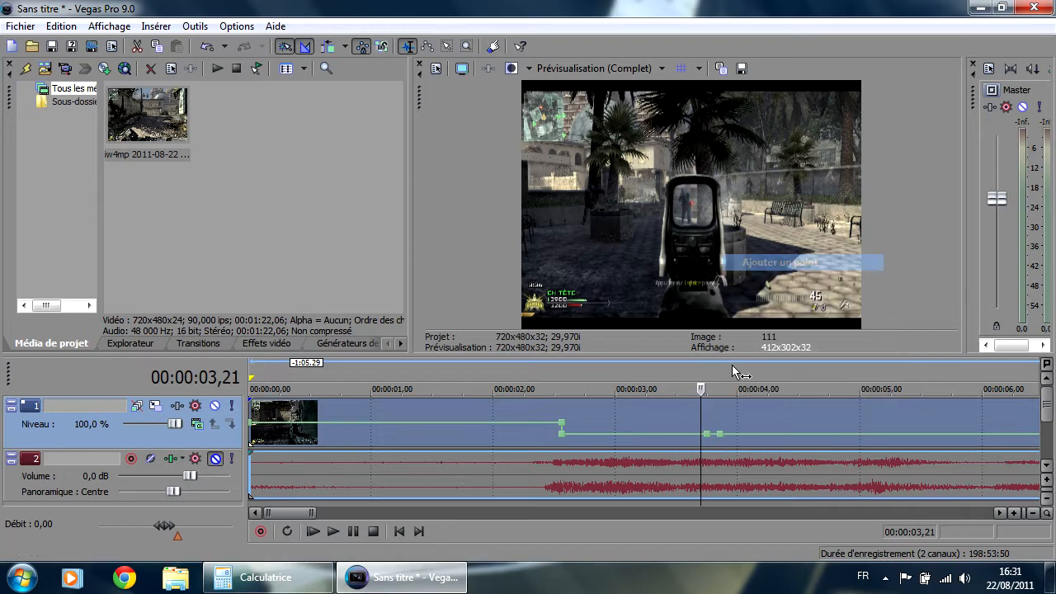
mouse_move(717, 436)
mouse_down()
mouse_move(713, 428)
mouse_move(715, 437)
mouse_up()
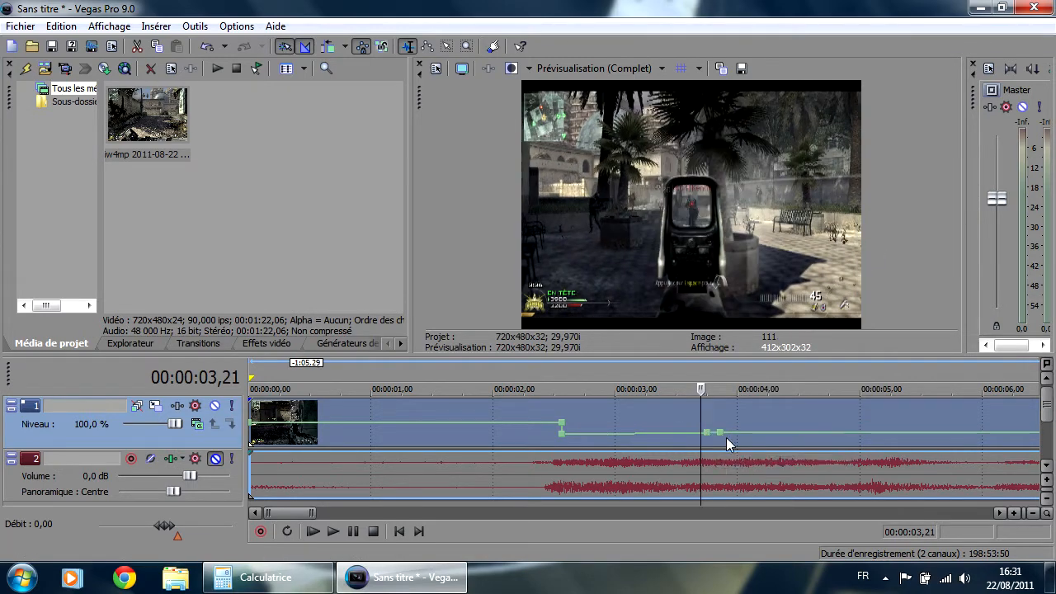
key(ctrl+z)
Step: Bring the second end point directly above the first and set its velocity to 100 % to return to normal speed
right_click(708, 434)
click(763, 217)
text(100)
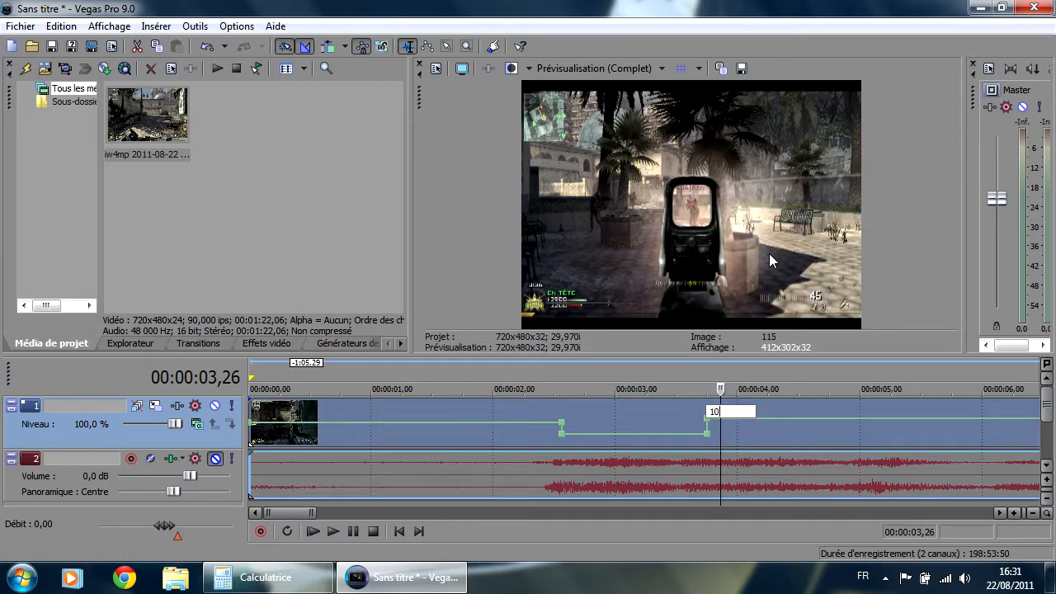
key(Return)
Step: Play the timeline from 00:00:01,26 to check the slowdown and the return to normal speed
drag(717, 395, 479, 413)
key(space)
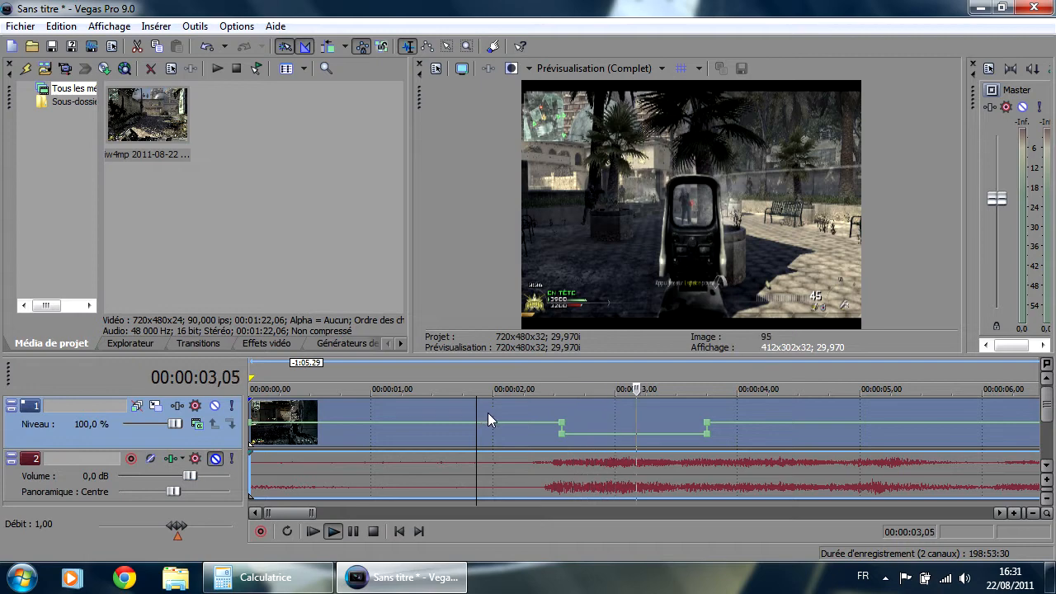
key(space)
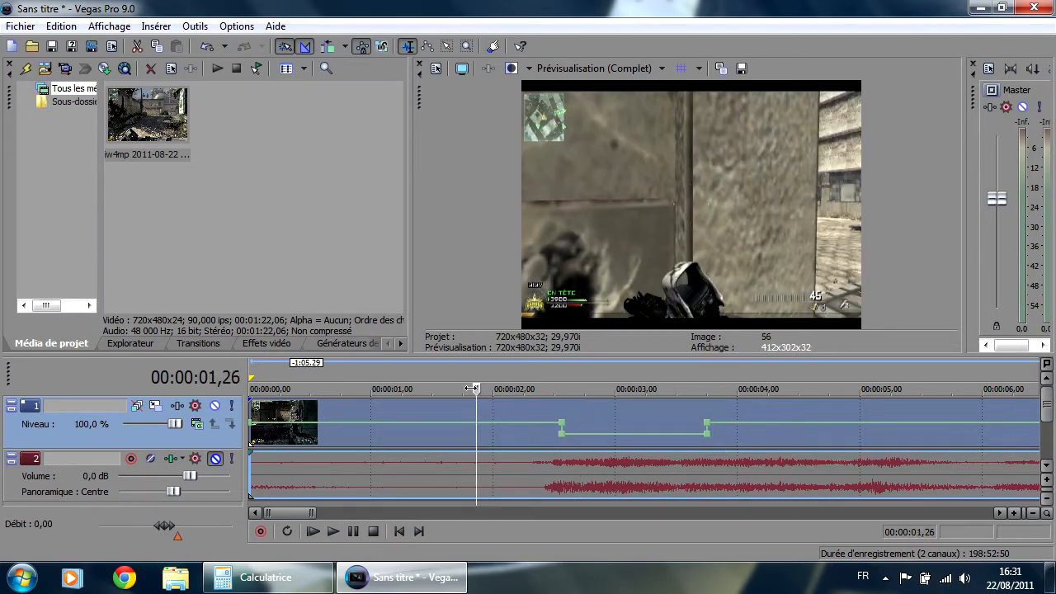
Step: Undo the velocity point edits so the envelope on the video event is flat again
drag(472, 388, 553, 399)
key(ctrl+z)
key(ctrl+z)
key(ctrl+z)
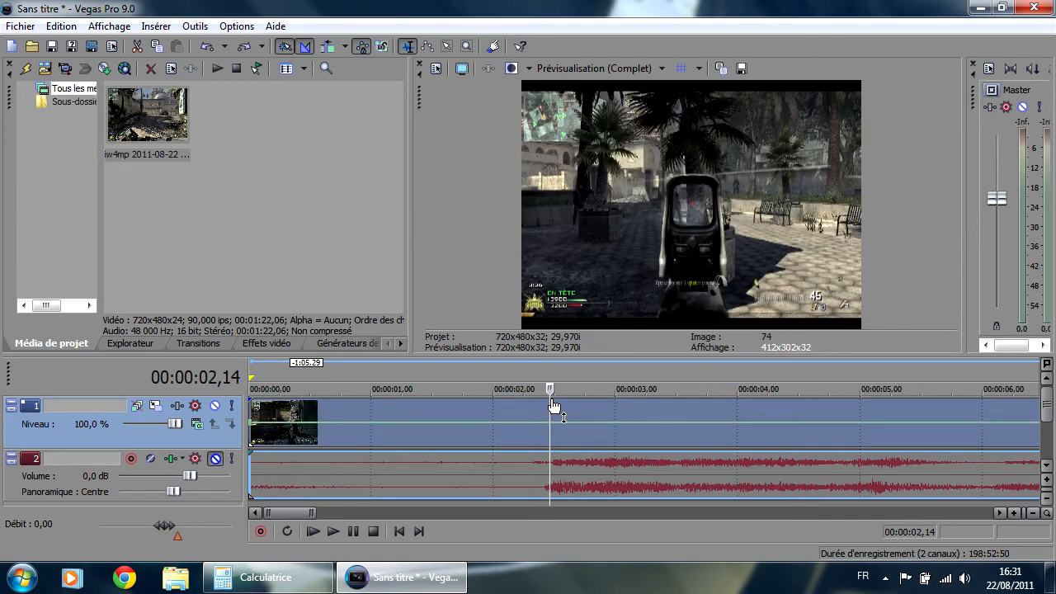
Step: Add two velocity points at 00:00:03,15, just after the kill, and lower the second to about -51 % for reverse playback
drag(559, 395, 677, 403)
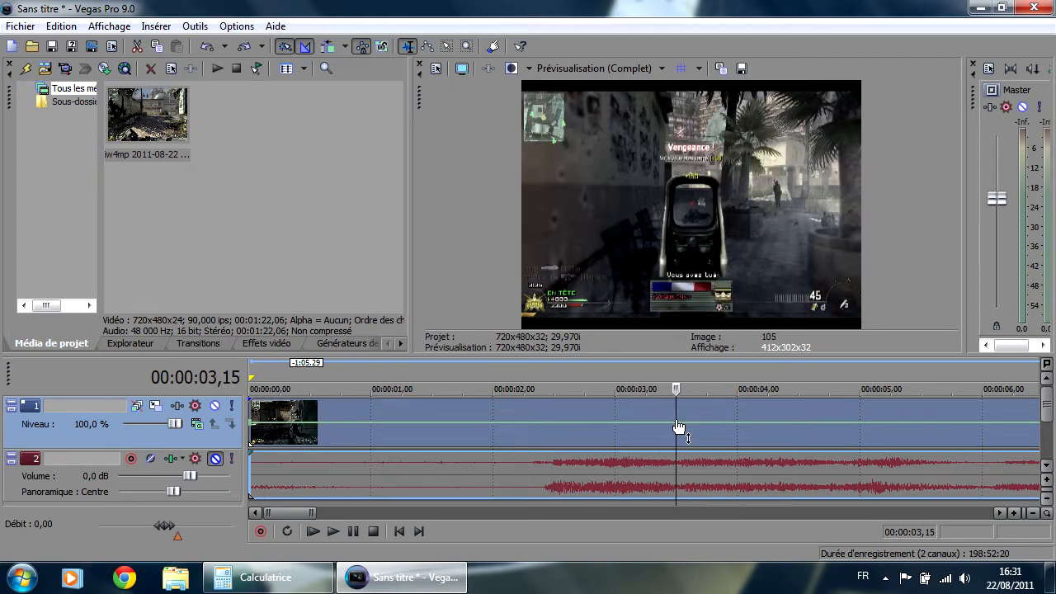
right_click(677, 426)
click(747, 251)
right_click(679, 428)
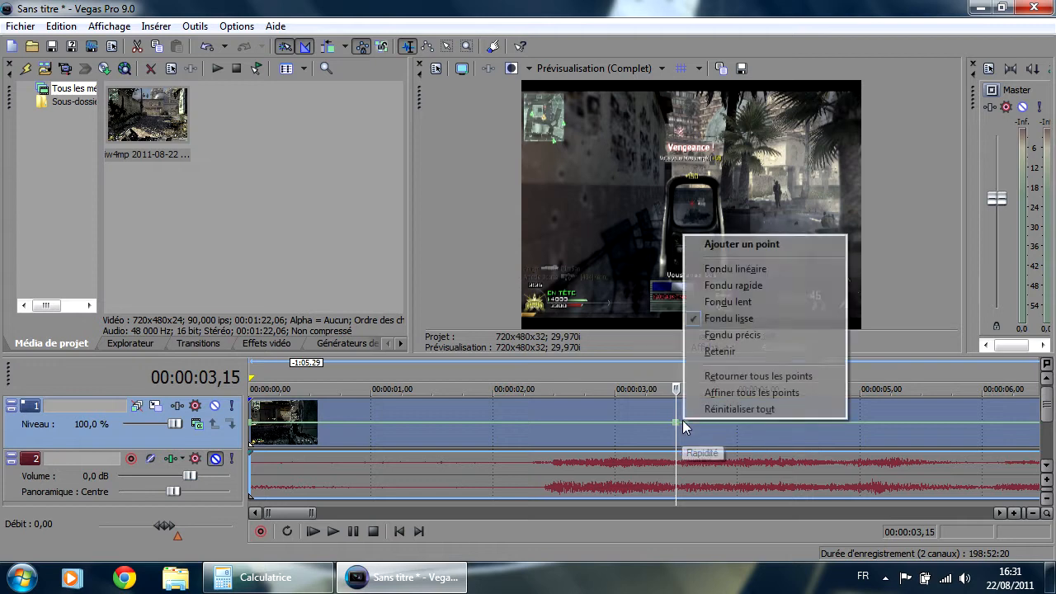
click(746, 251)
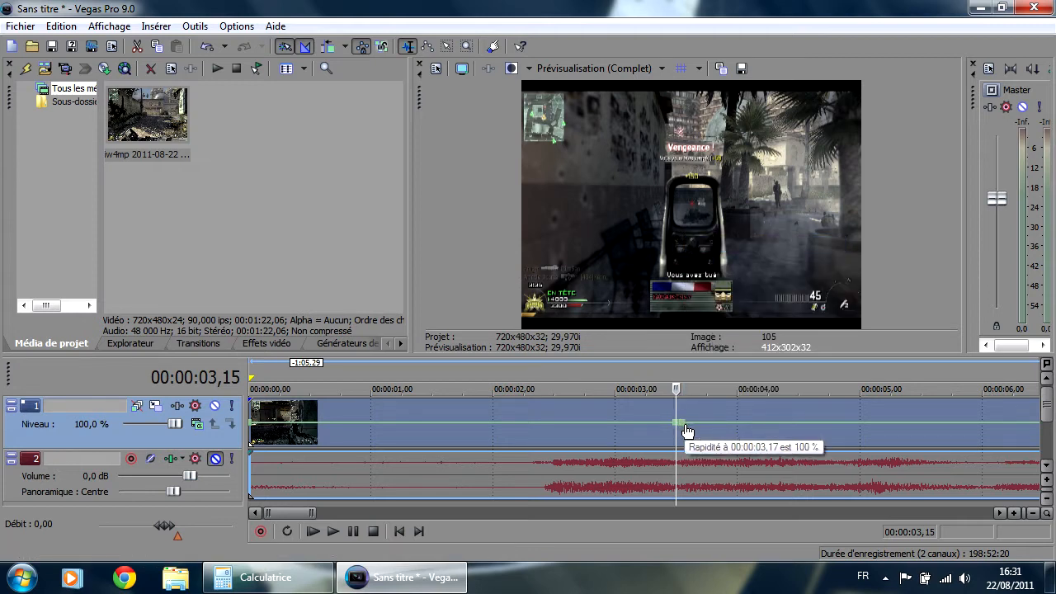
drag(683, 425, 694, 426)
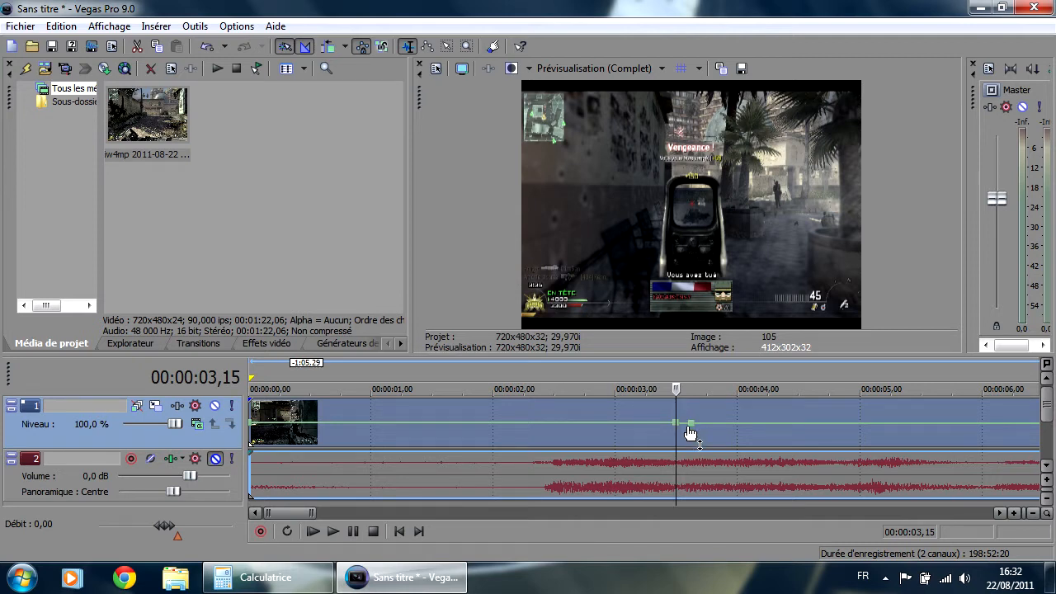
drag(692, 430, 675, 442)
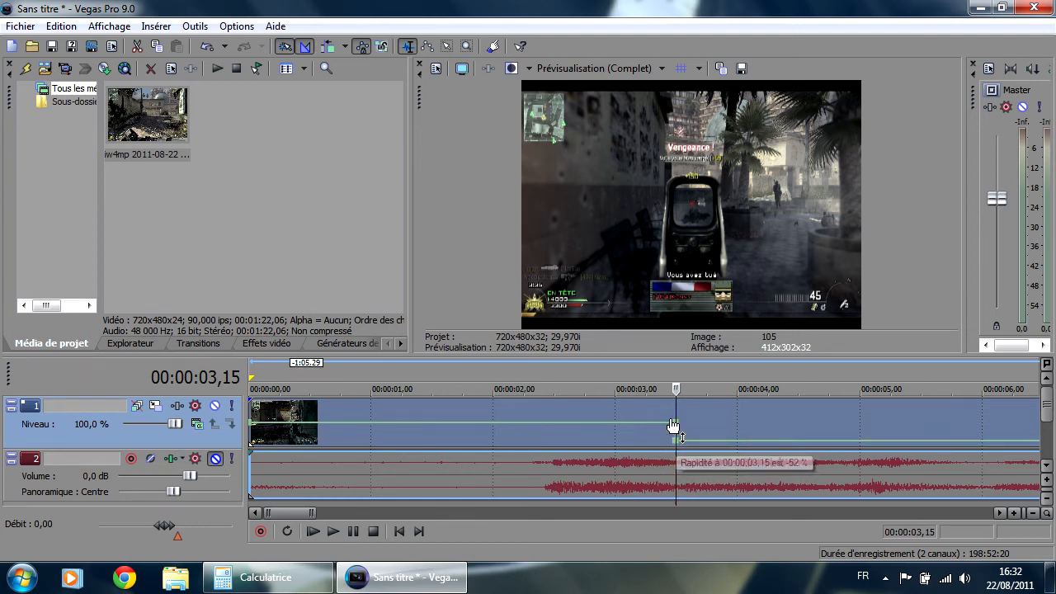
Step: Play the timeline from 00:00:02,27 to check the reverse effect made with the velocity points
drag(676, 389, 609, 393)
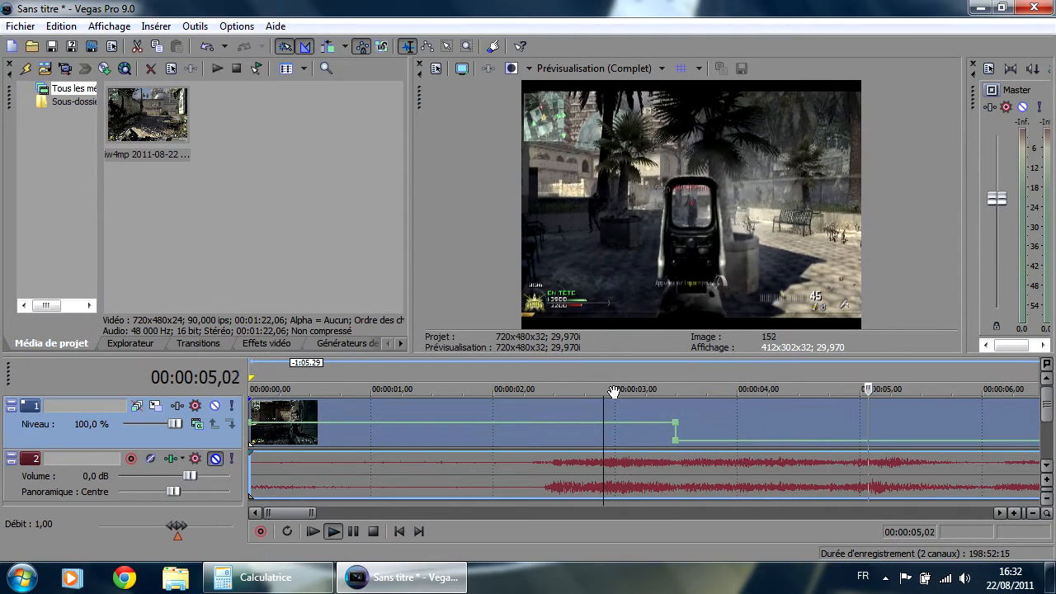
key(space)
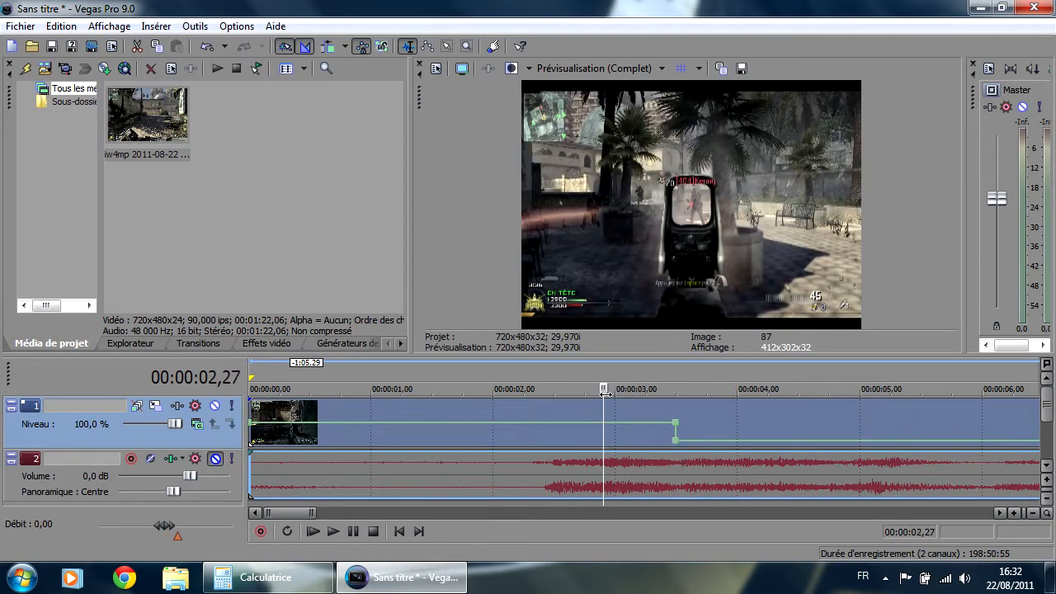
key(space)
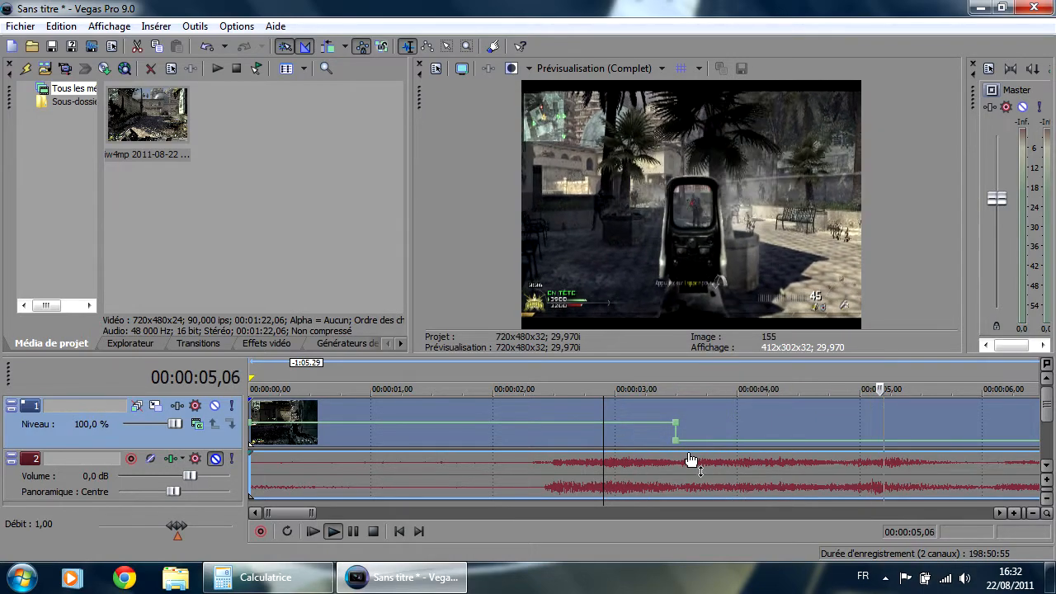
key(space)
Step: Set the lower velocity point at 00:00:03,15 to -100 % and play the section to check the full-speed reverse
right_click(678, 449)
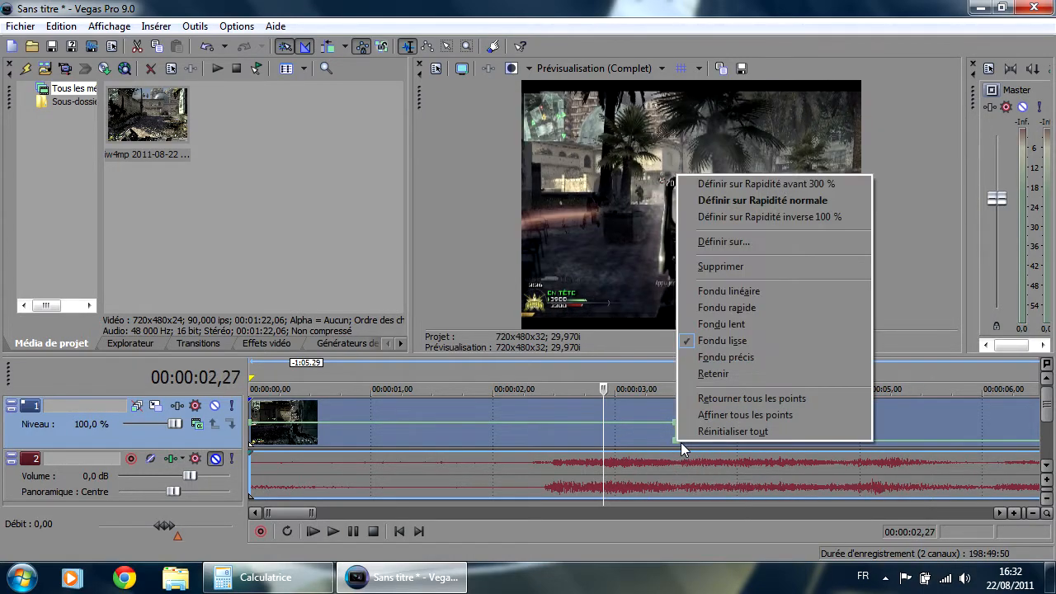
click(747, 238)
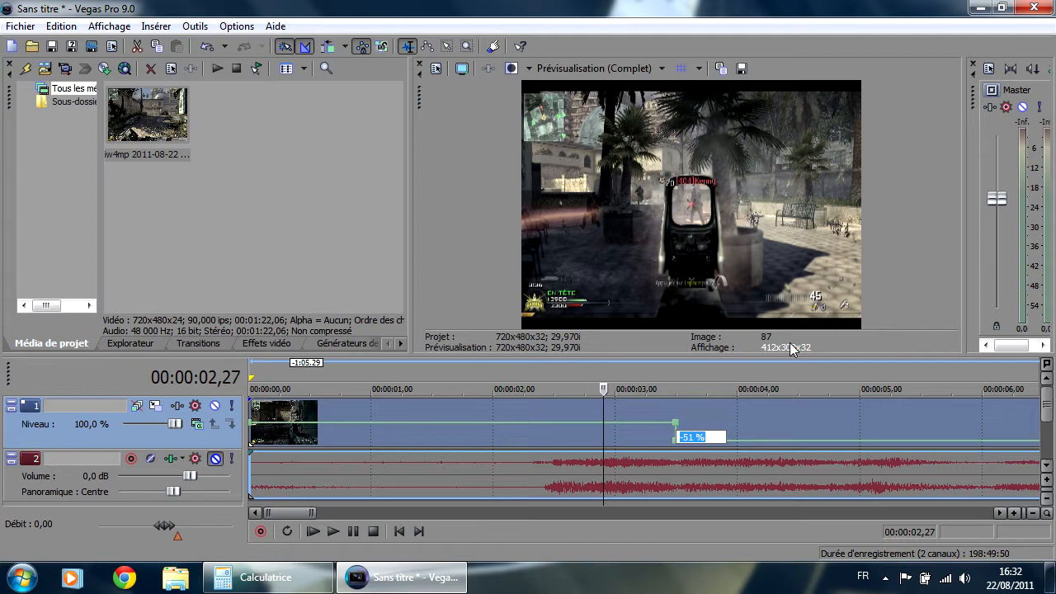
text(10)
key(BackSpace)
key(BackSpace)
text(-100)
key(Return)
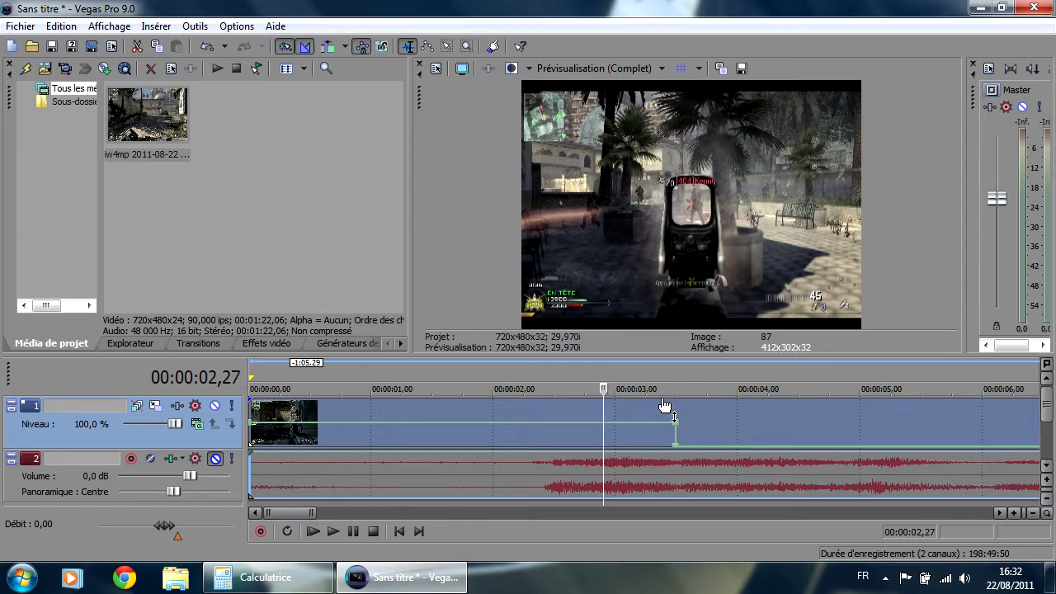
key(space)
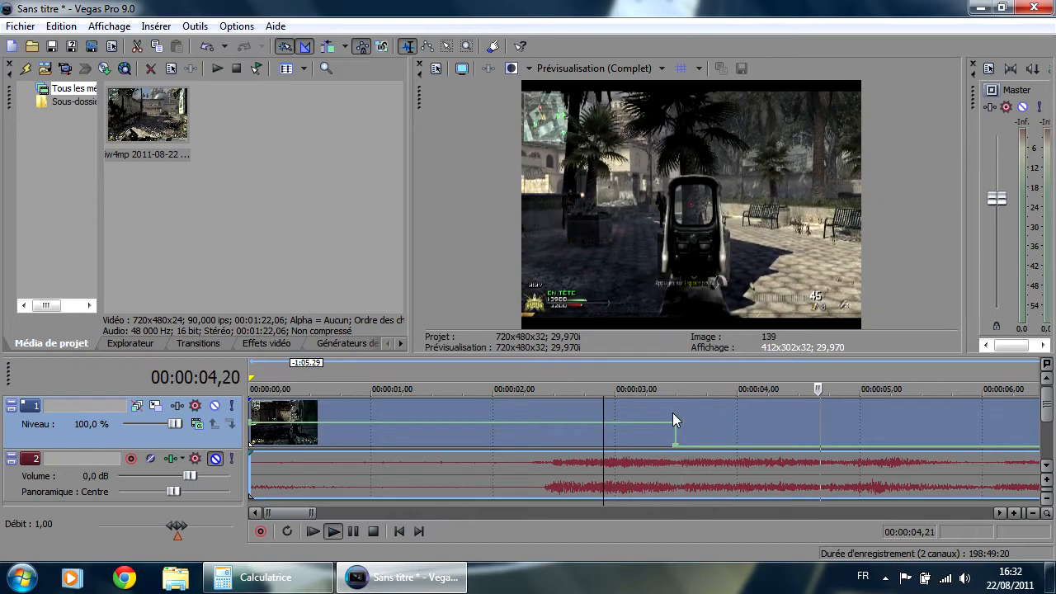
key(space)
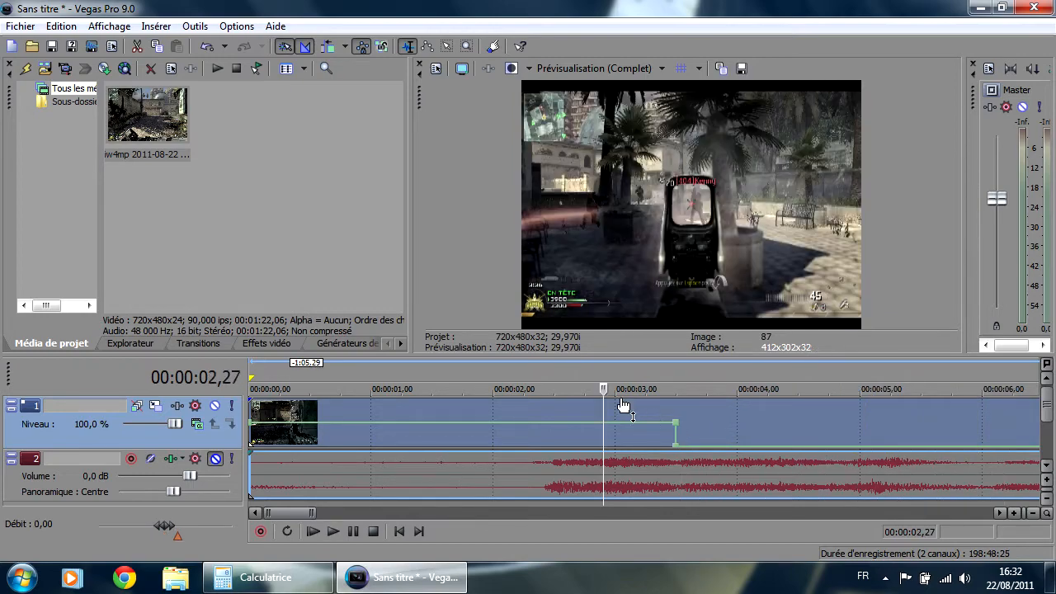
Step: Add two velocity points at 00:00:03,23 and raise the second directly above the first to end the reverse abruptly
drag(603, 389, 709, 405)
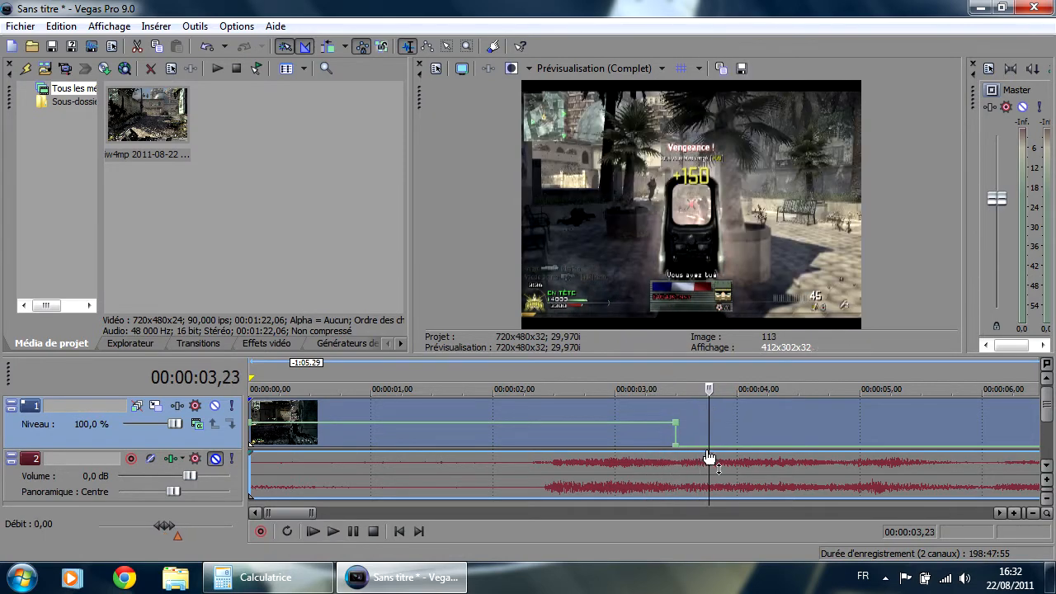
right_click(710, 442)
click(753, 269)
right_click(718, 451)
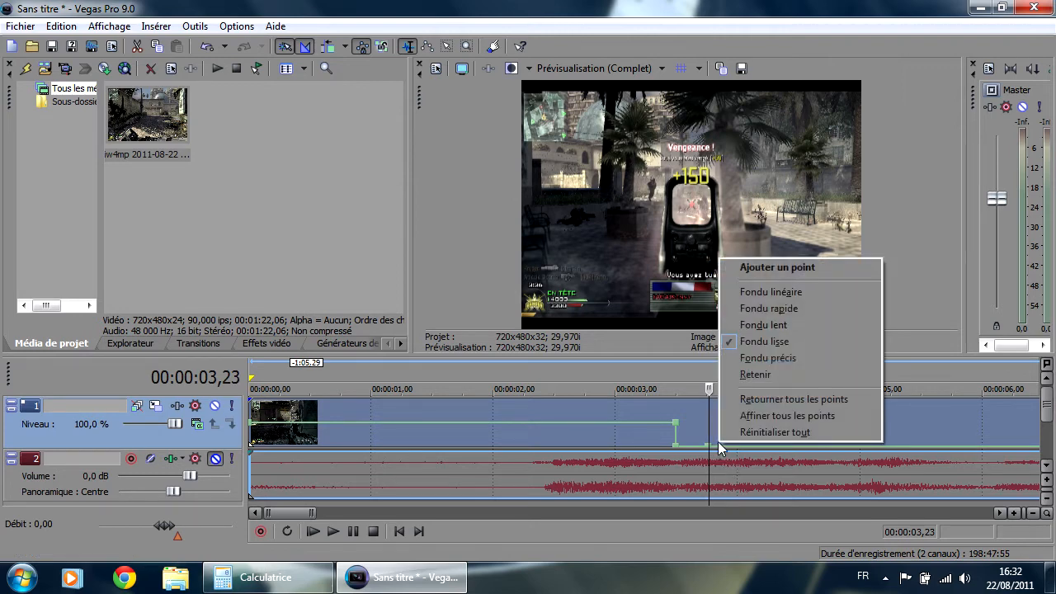
click(758, 272)
drag(721, 452, 704, 429)
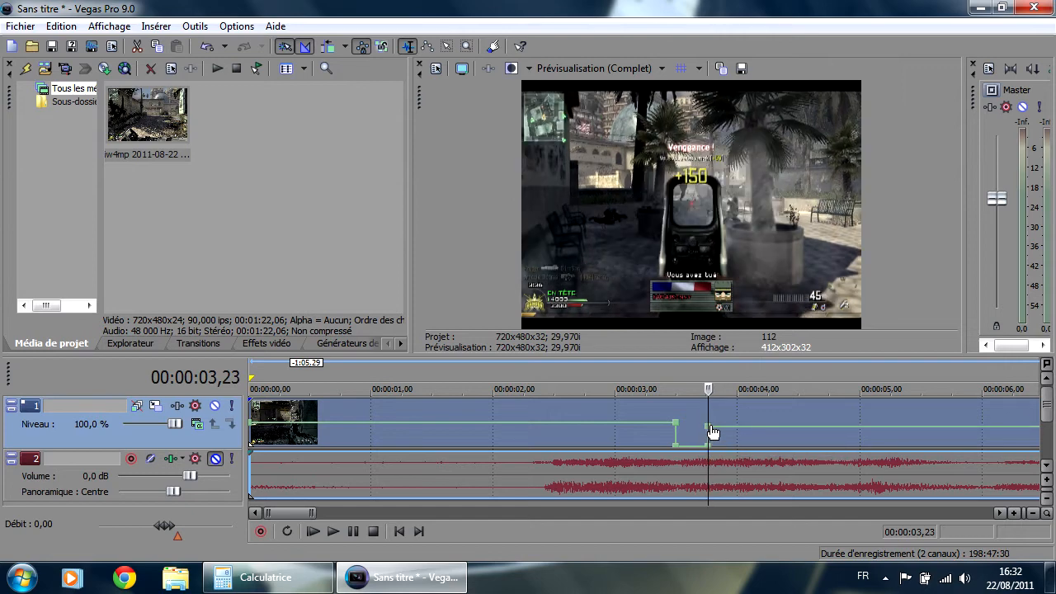
Step: Set the upper point at 00:00:03,23 to 100 % velocity and play the section from 00:00:02,28
right_click(706, 425)
click(760, 226)
text(100)
key(Return)
drag(702, 392, 607, 393)
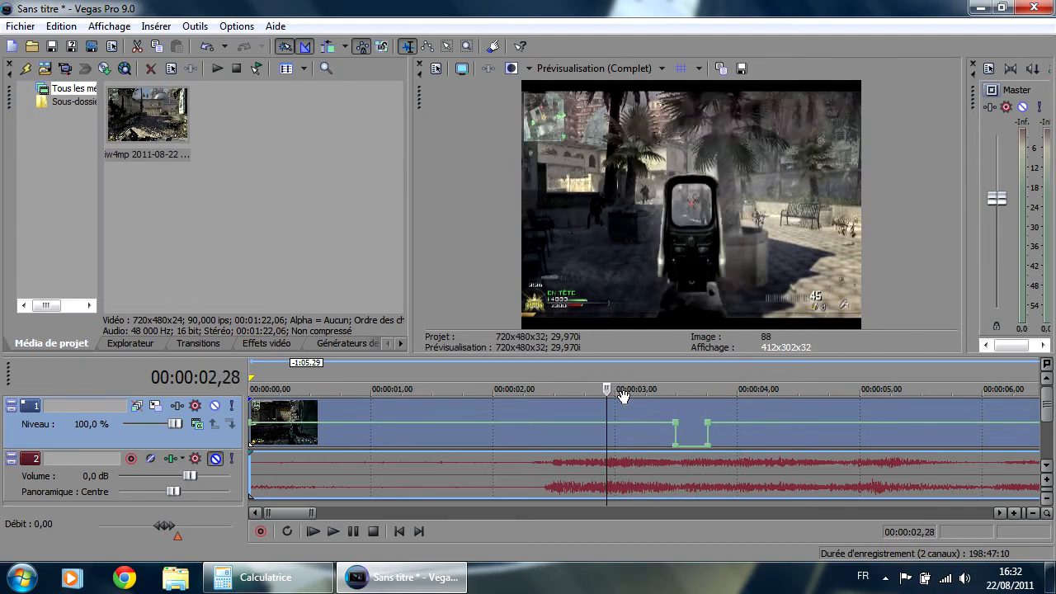
key(space)
key(space)
Step: Move both points ending the reverse to about 00:00:05,06 and play the section from 00:00:02,28 to check it
drag(710, 429, 882, 423)
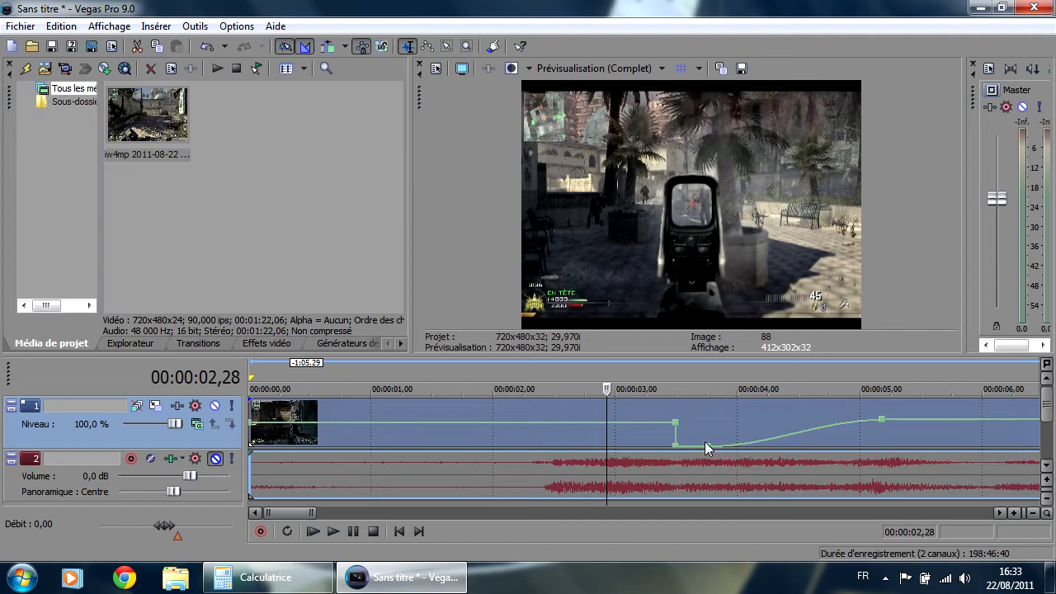
drag(710, 446, 878, 447)
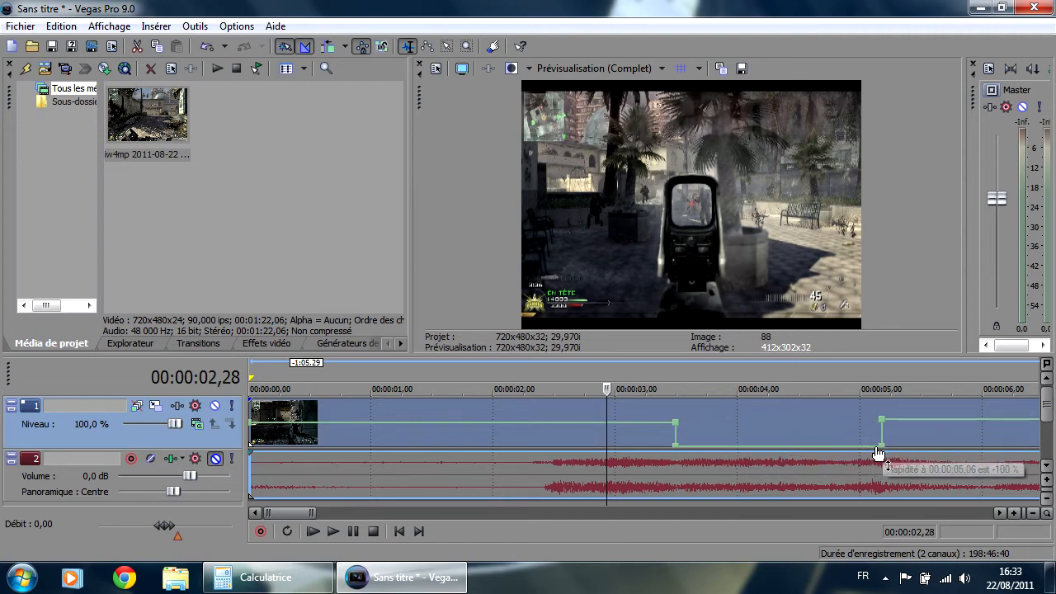
key(space)
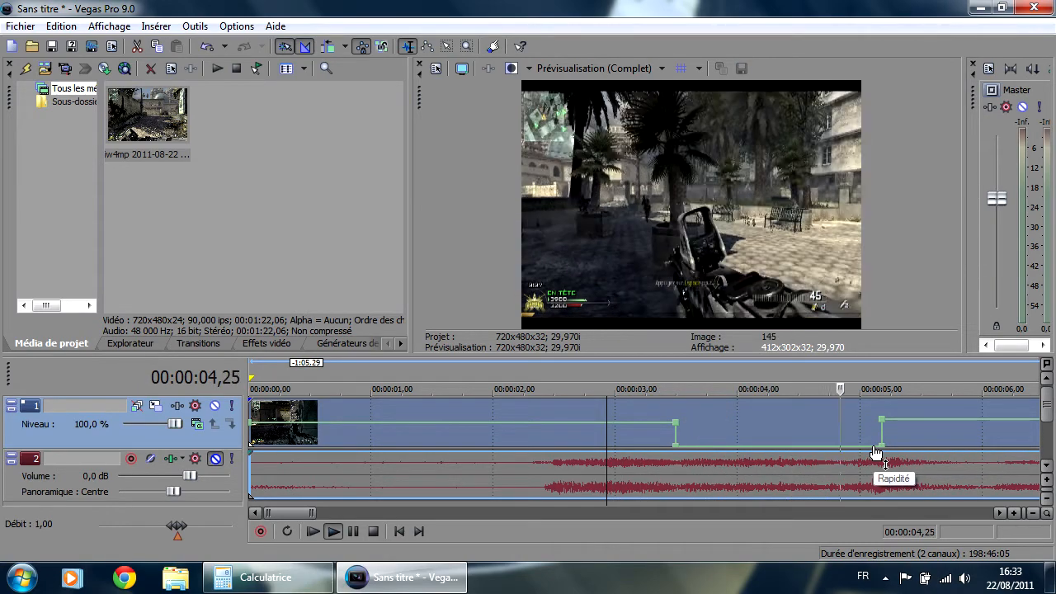
key(space)
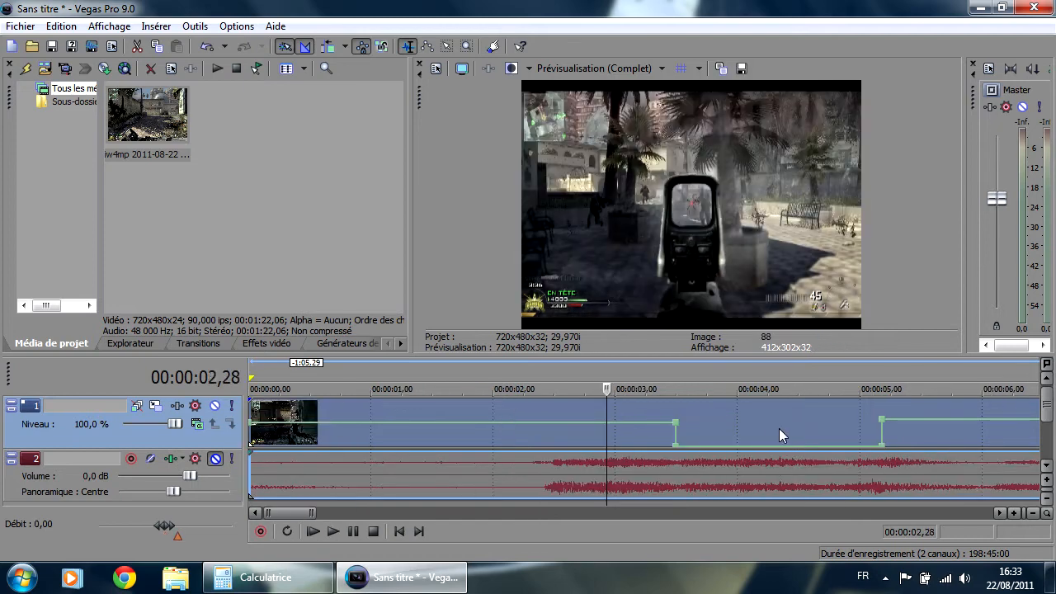
Step: Undo all the reverse velocity point edits to restore the flat envelope on the video event
scroll(782, 417, down, 2)
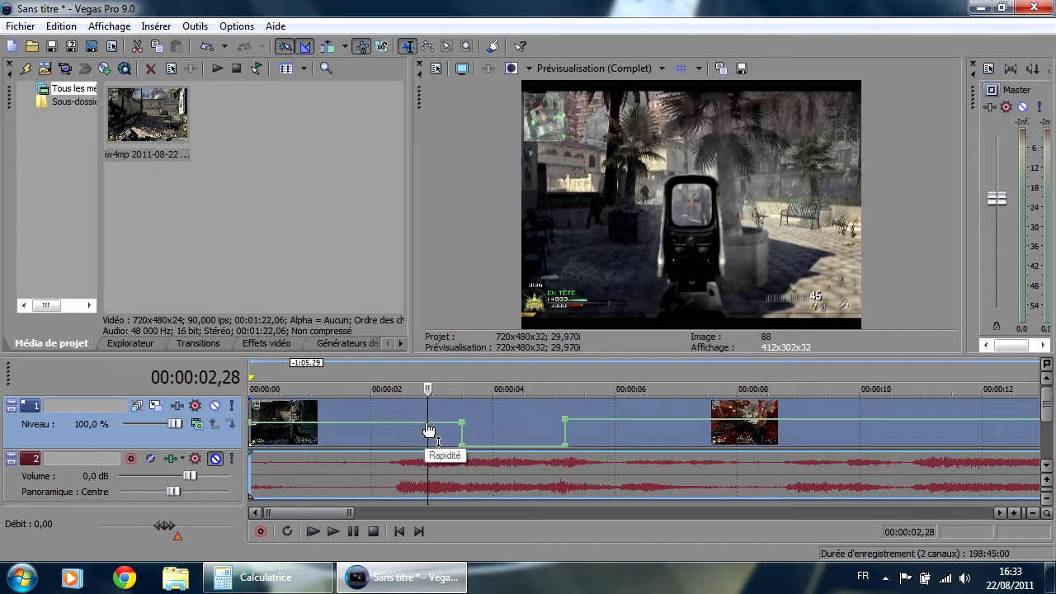
key(ctrl+z)
key(ctrl+z)
key(ctrl+z)
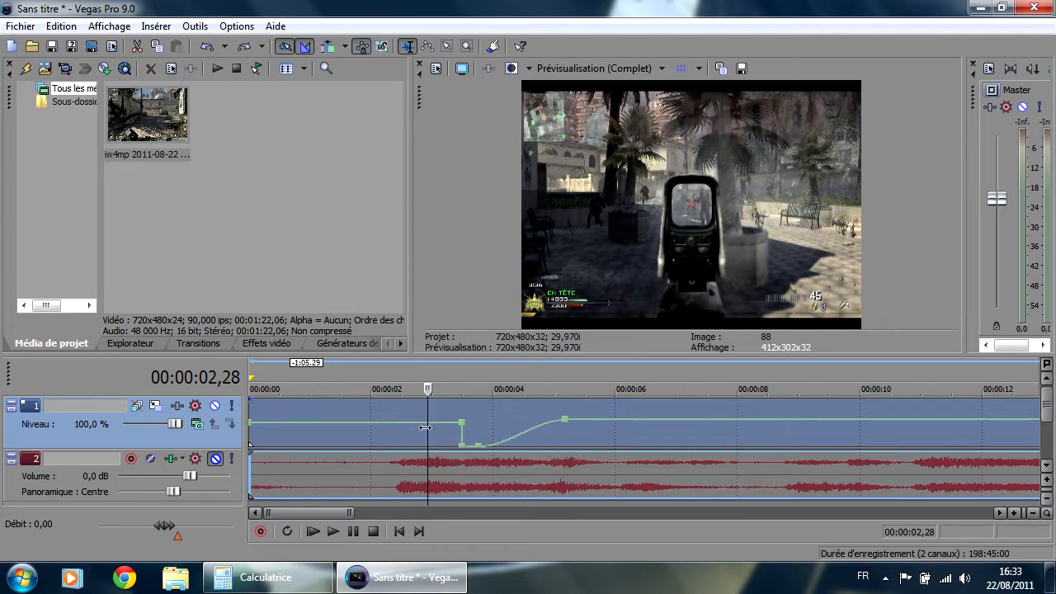
key(ctrl+z)
key(ctrl+z)
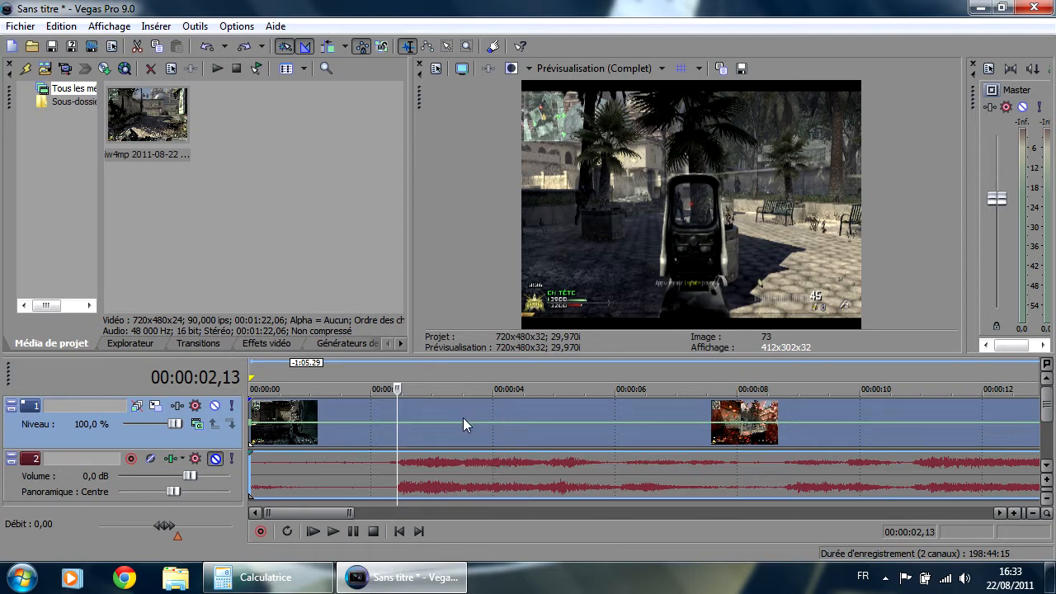
Step: Try adding two velocity points at 00:00:02,13 and lowering the second to about -45 % velocity
right_click(398, 430)
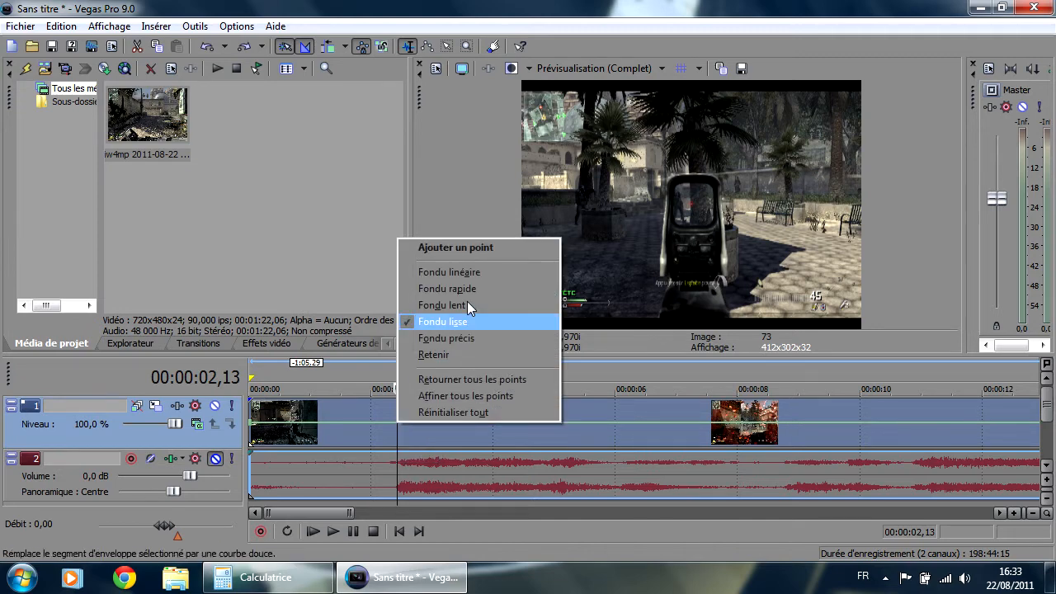
click(467, 247)
right_click(412, 432)
click(473, 247)
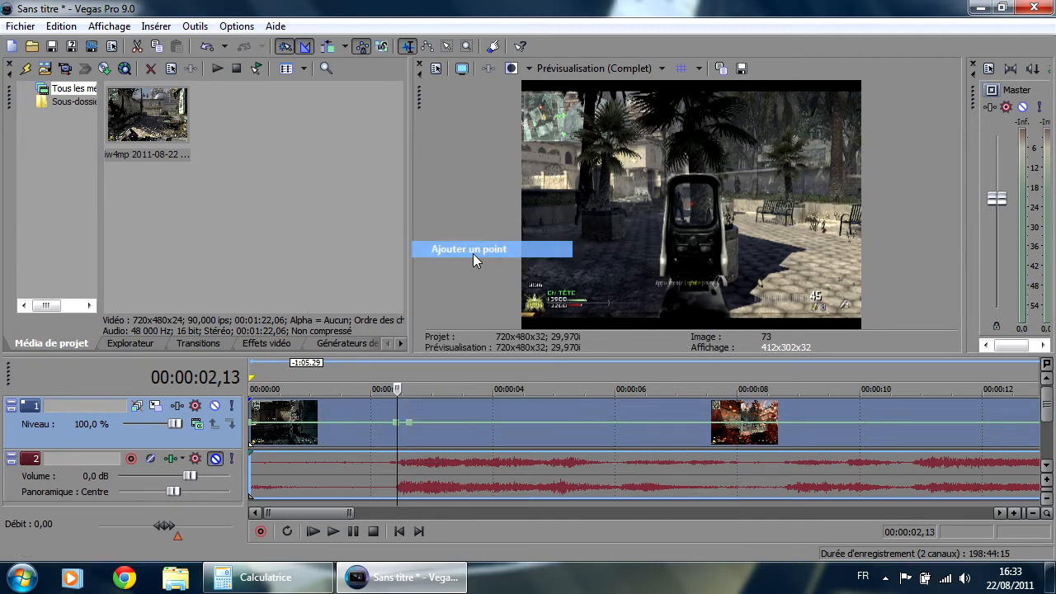
drag(410, 423, 394, 441)
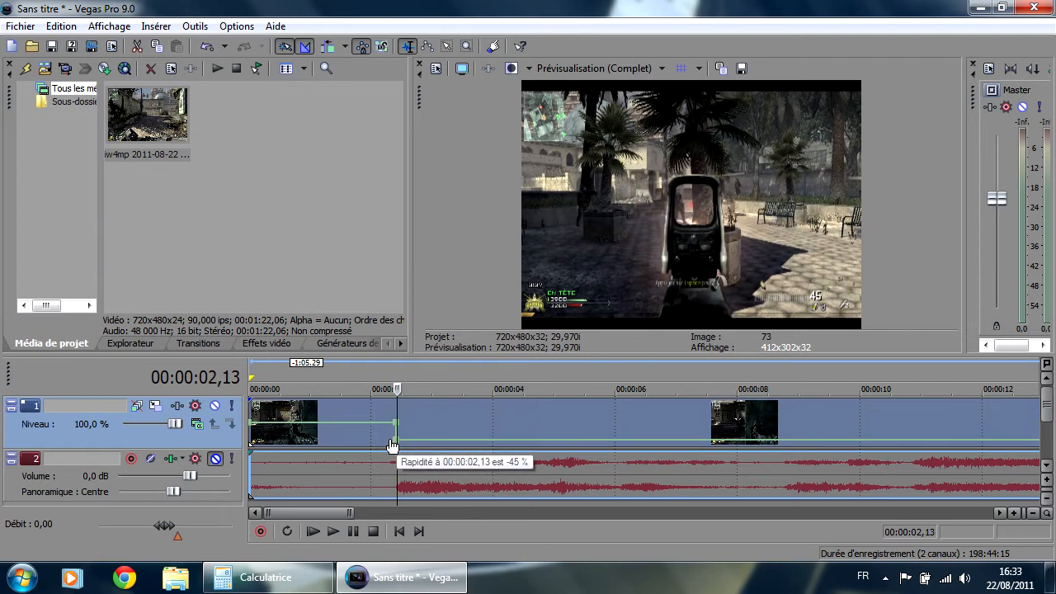
right_click(397, 440)
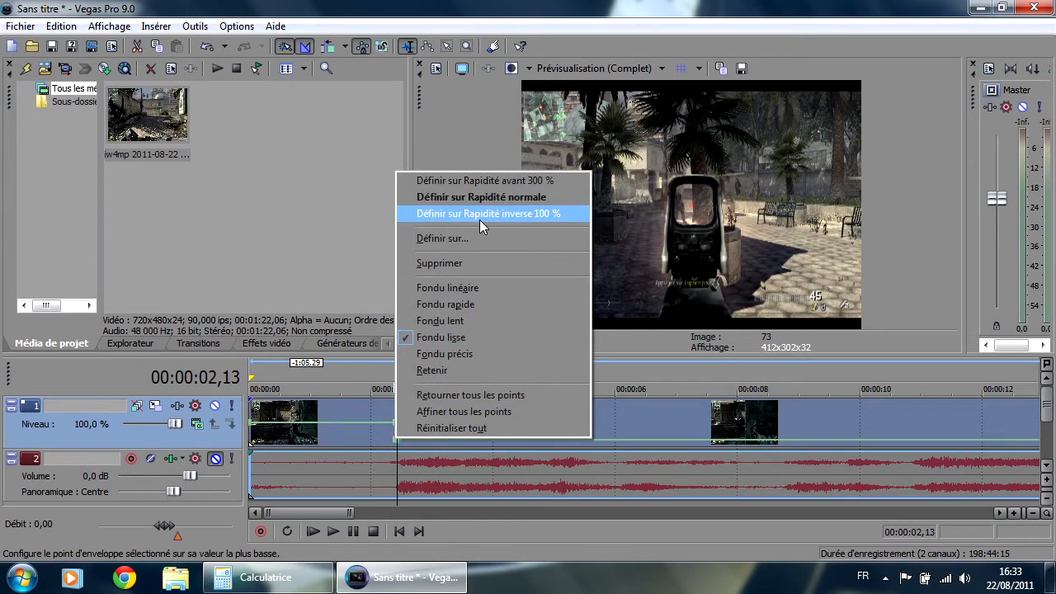
click(647, 380)
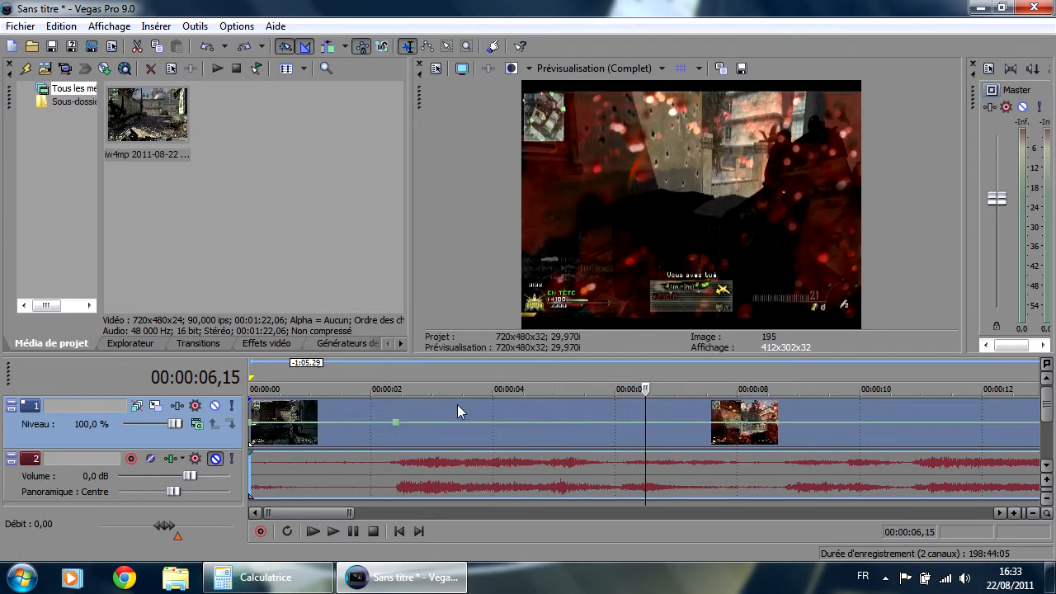
Step: Split the gameplay clip with its audio at 00:00:02,13 and again at 00:00:03,07, isolating the kill section
click(396, 413)
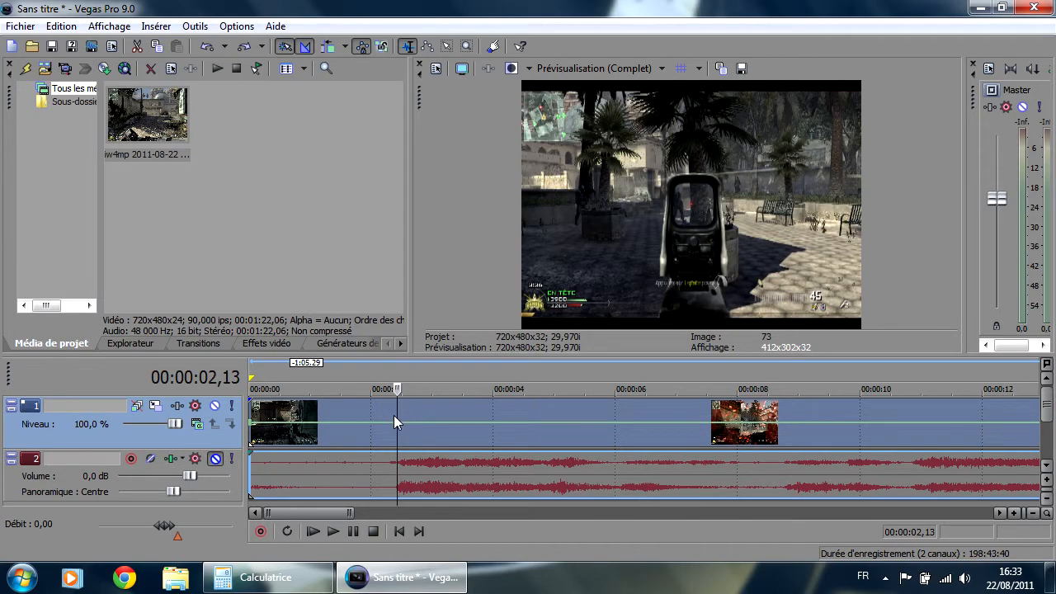
key(s)
key(space)
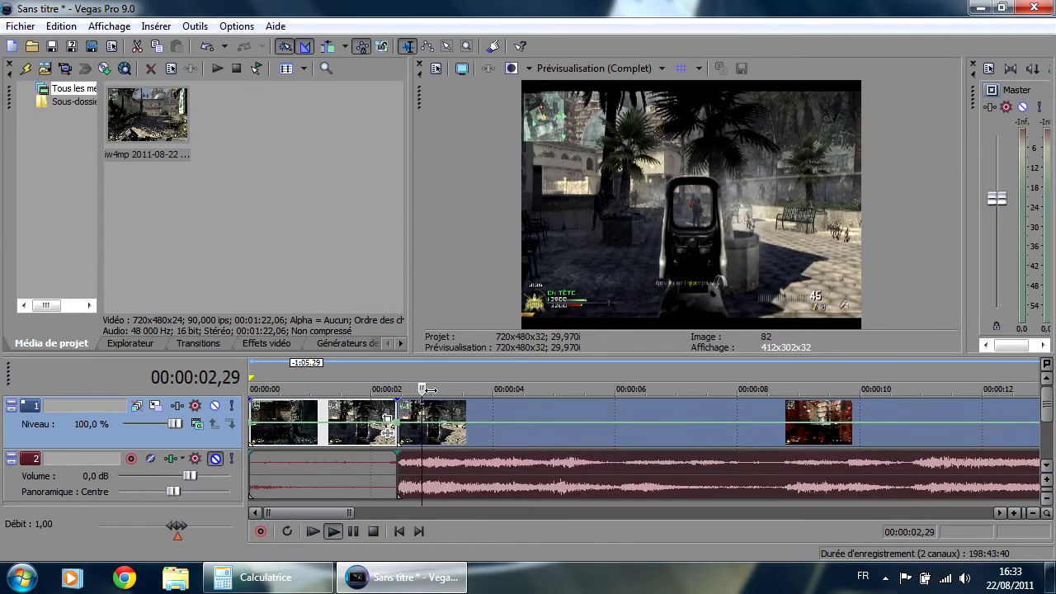
key(Return)
key(Right)
key(Right)
key(Left)
key(Left)
key(Left)
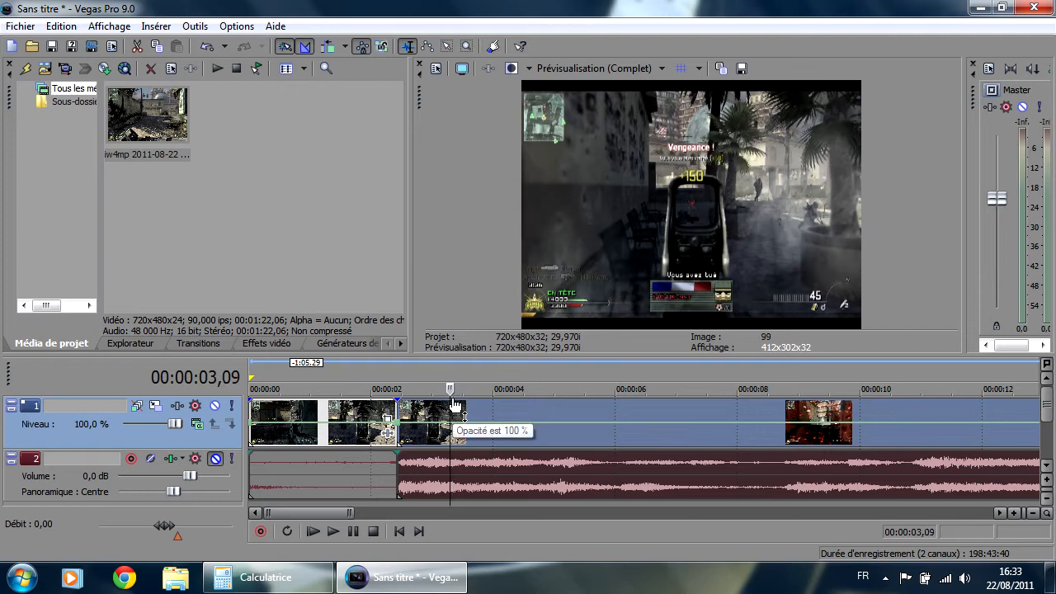
key(Left)
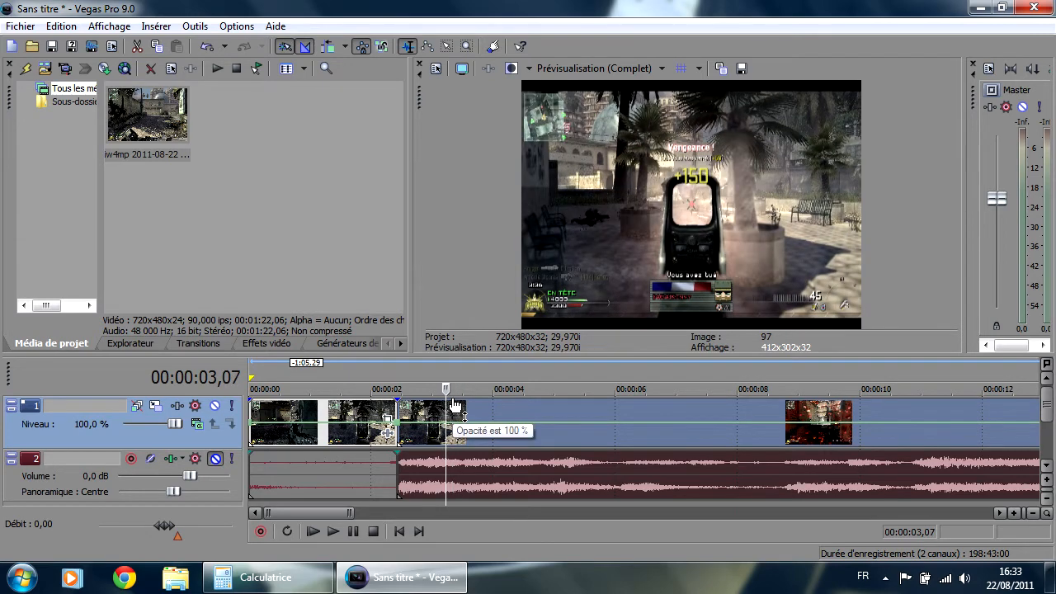
mouse_move(545, 416)
mouse_down()
mouse_move(666, 413)
mouse_move(547, 419)
mouse_up()
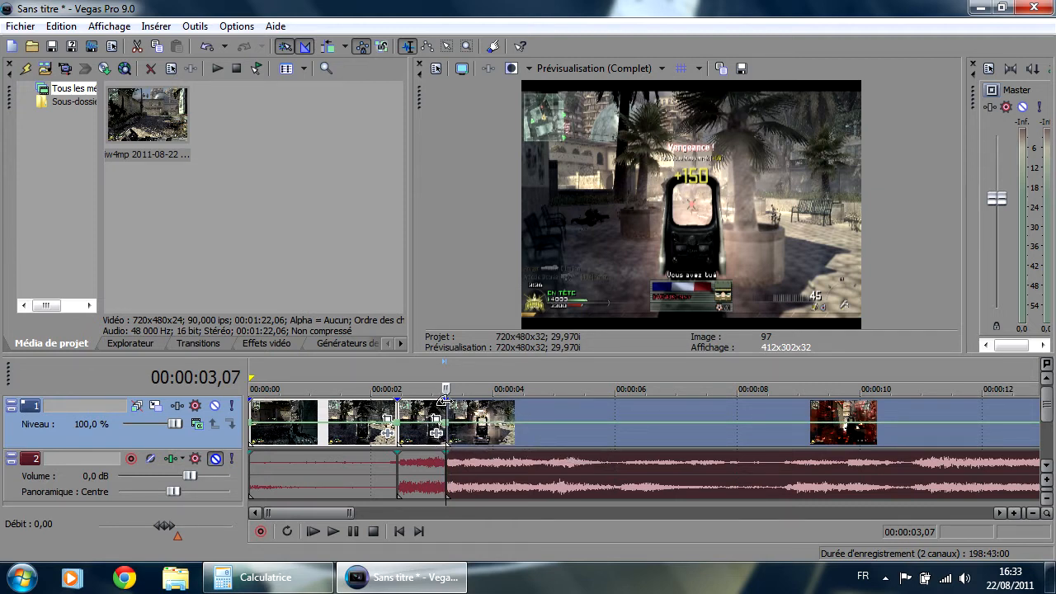
Step: Shift the final section 11 frames to the right and set the kill section's starting velocity to 20 %
drag(446, 389, 415, 390)
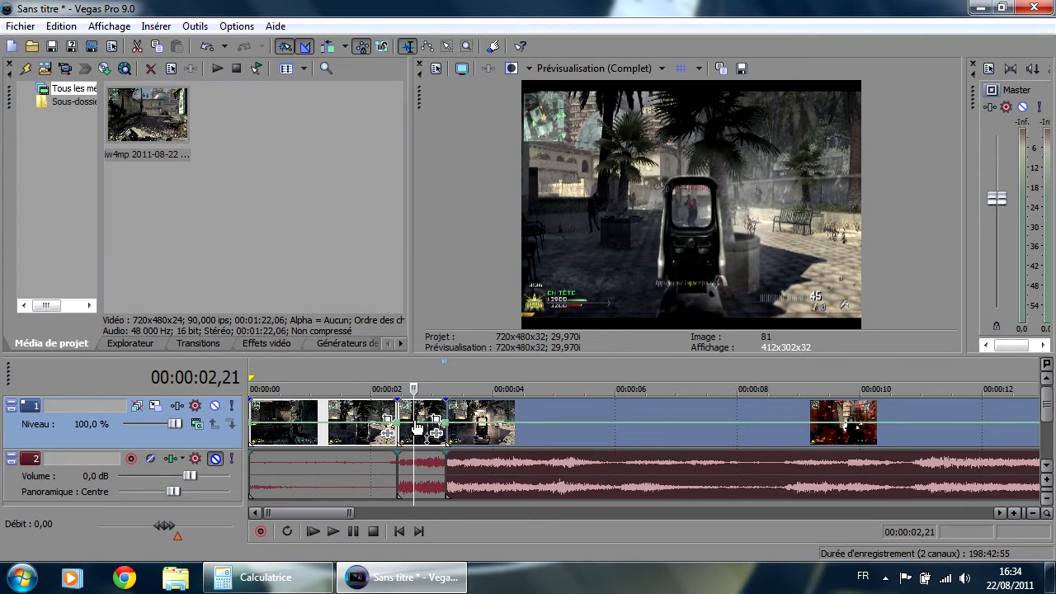
drag(487, 419, 510, 417)
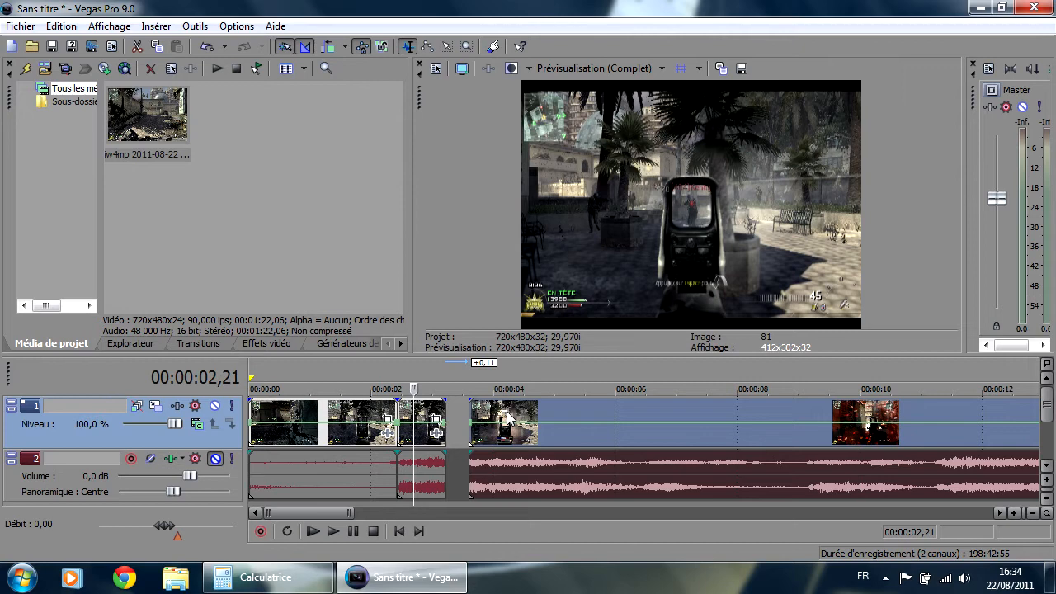
right_click(401, 423)
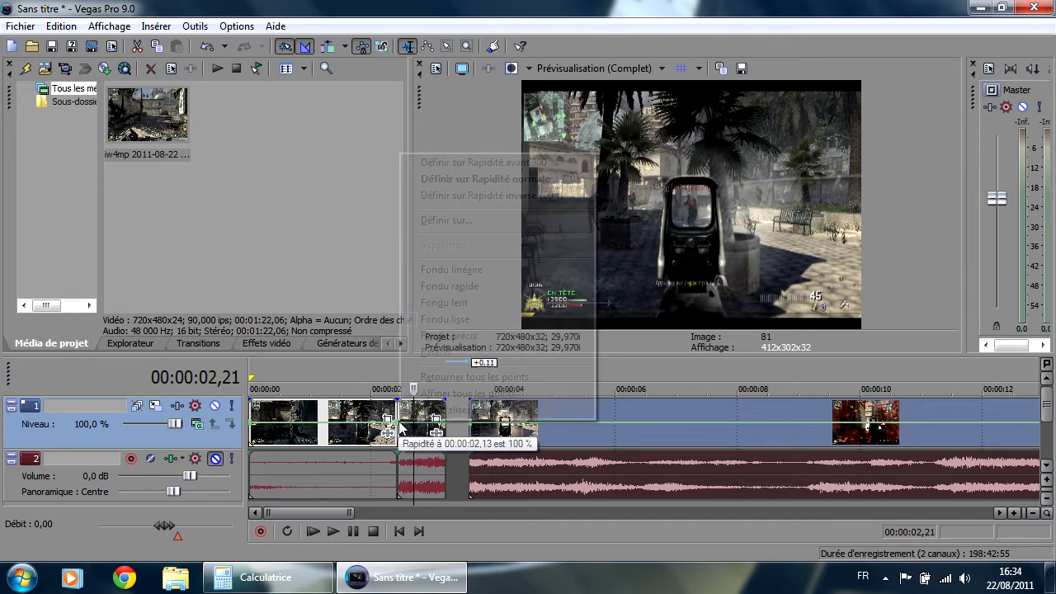
click(450, 220)
text(20)
key(Return)
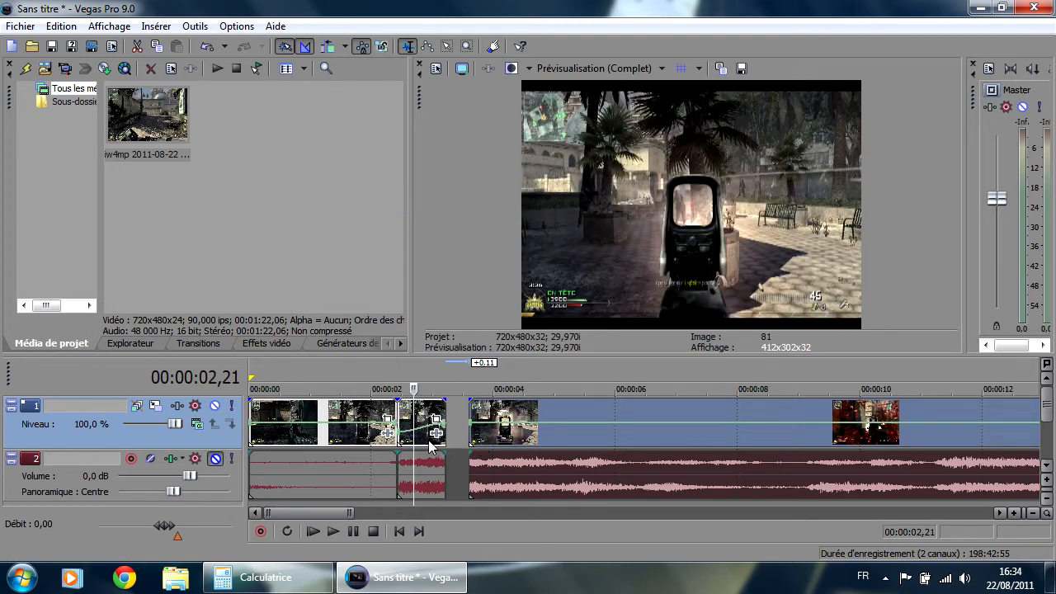
Step: Set the kill section's ending velocity to 20 % and play the sequence from 00:00:02,06
right_click(445, 420)
click(526, 226)
text(20)
key(Return)
drag(414, 389, 385, 388)
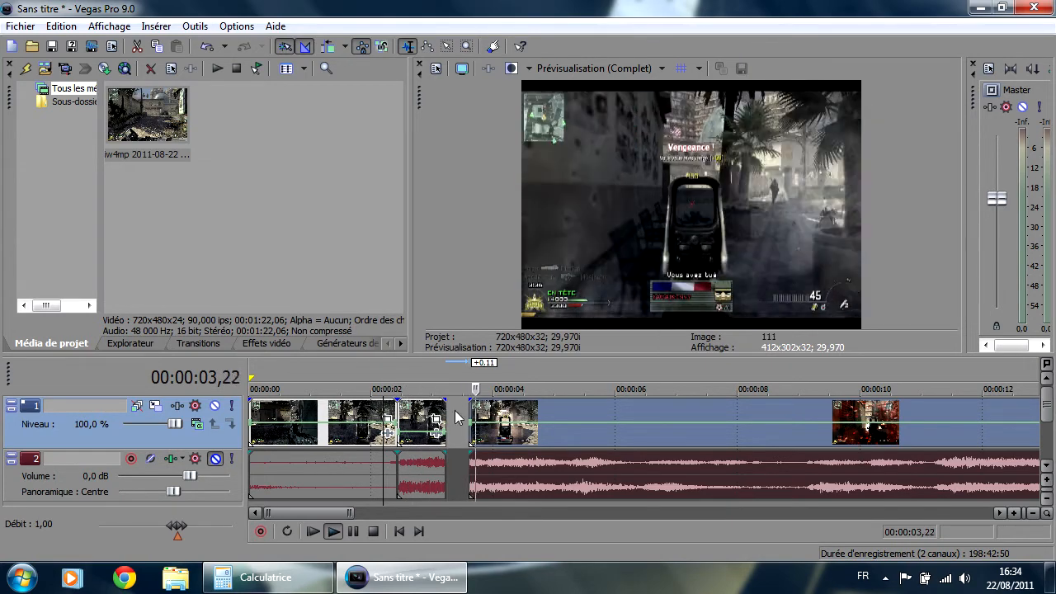
key(space)
Step: Shift the final section a further 25 frames to the right to widen the gap after the kill section
drag(538, 421, 590, 417)
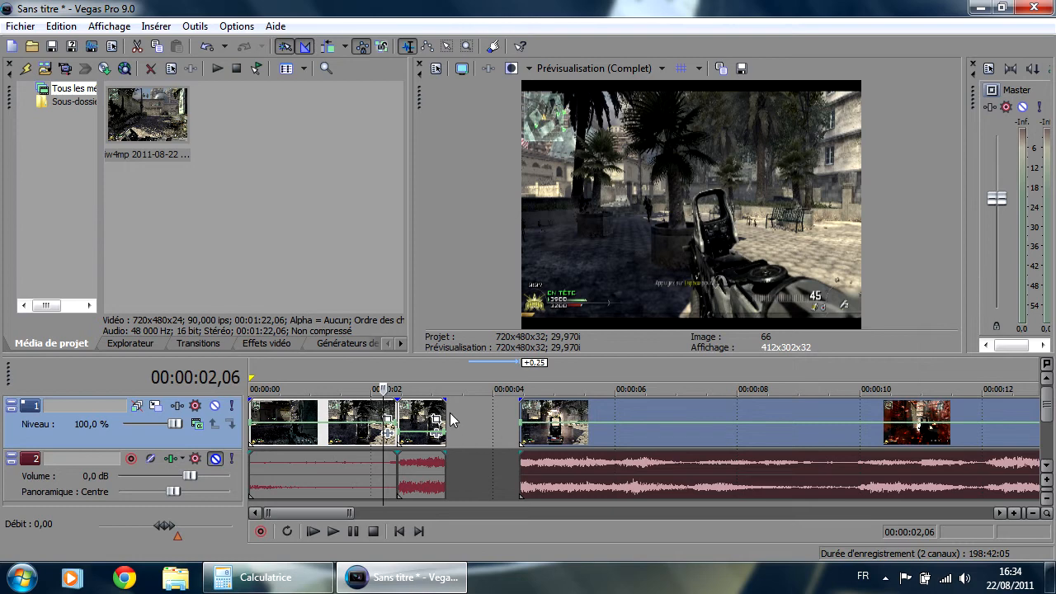
key(space)
key(space)
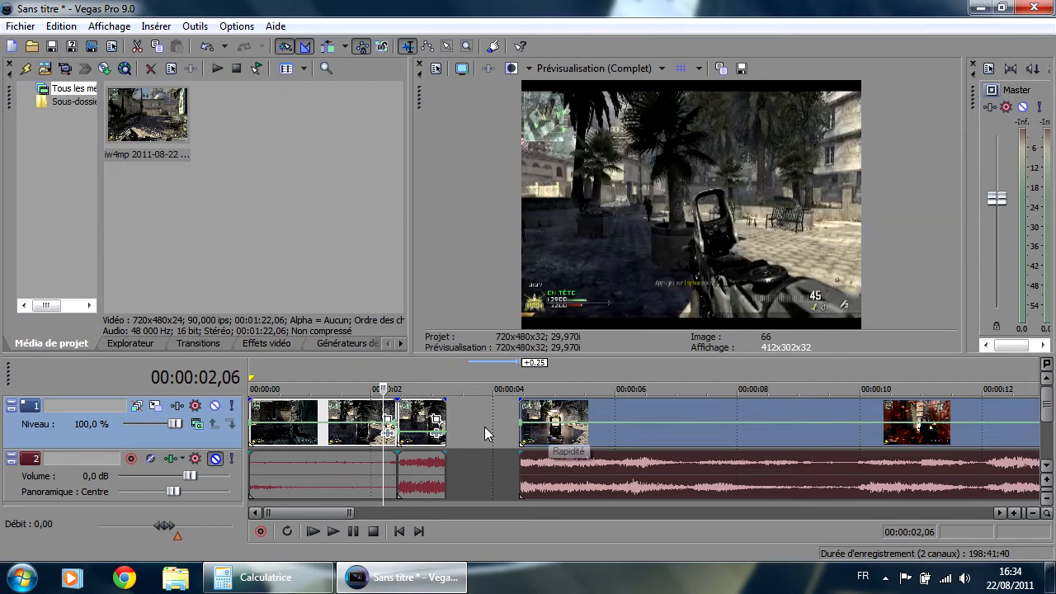
Step: Unmute the audio track and play it briefly from 00:00:02,06
click(216, 459)
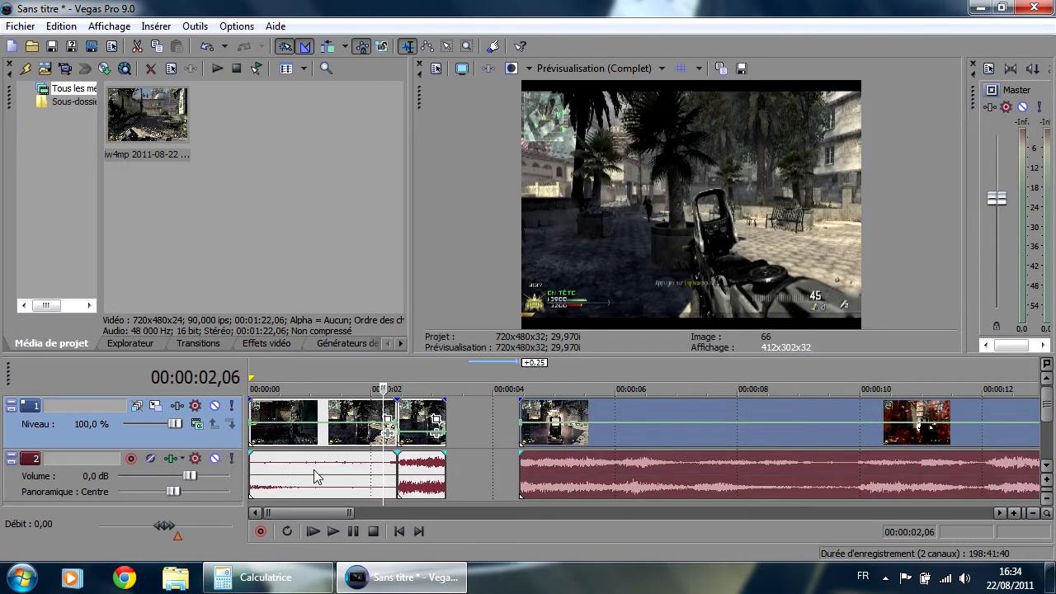
key(space)
key(space)
drag(383, 389, 405, 389)
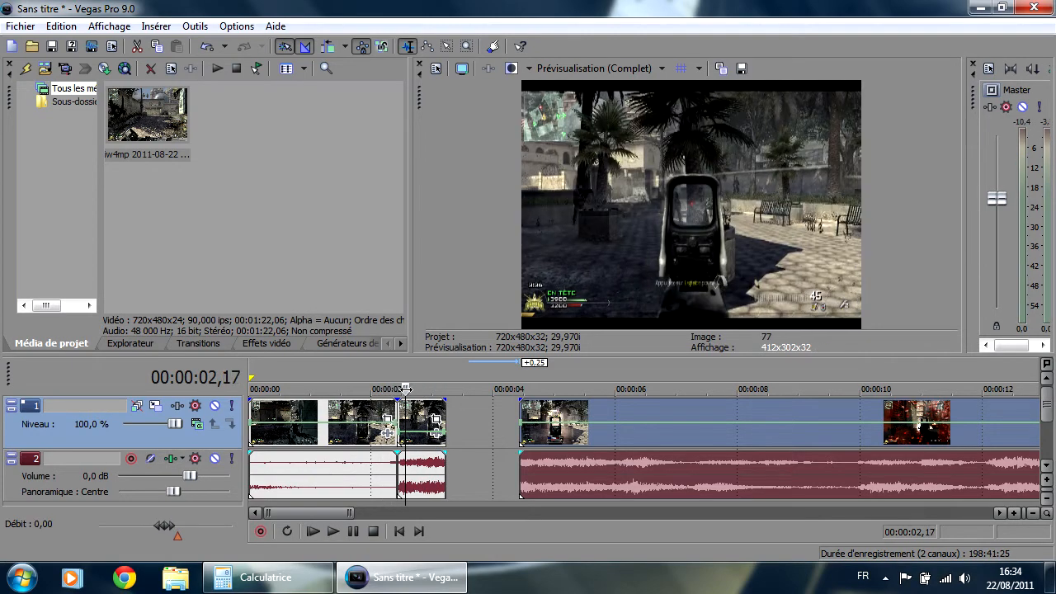
Step: Set the kill section's audio stretch method to élastique in its properties and lock the pitch to the stretch
right_click(428, 487)
click(465, 462)
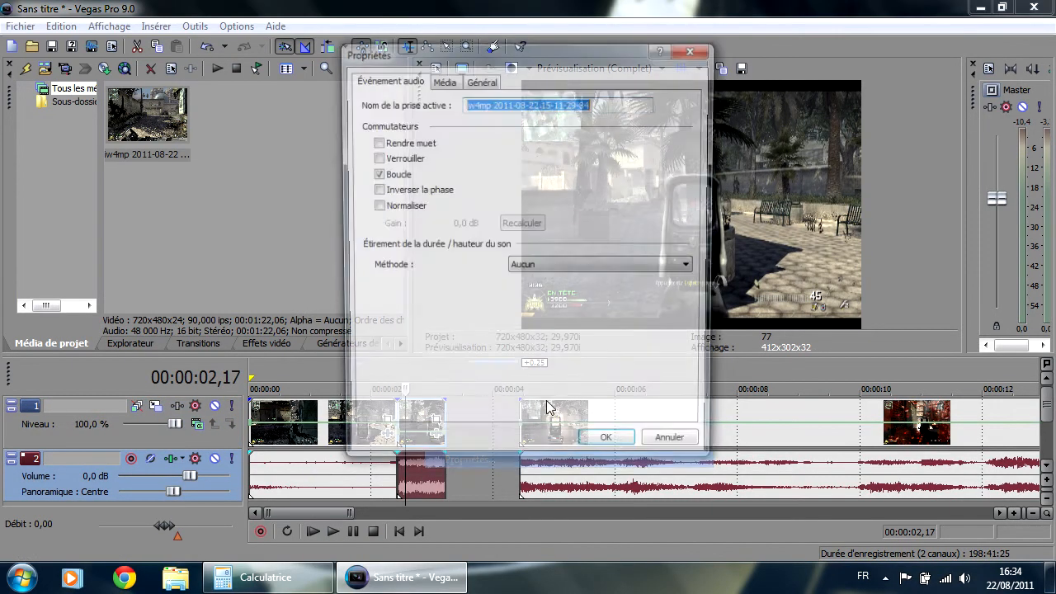
click(540, 266)
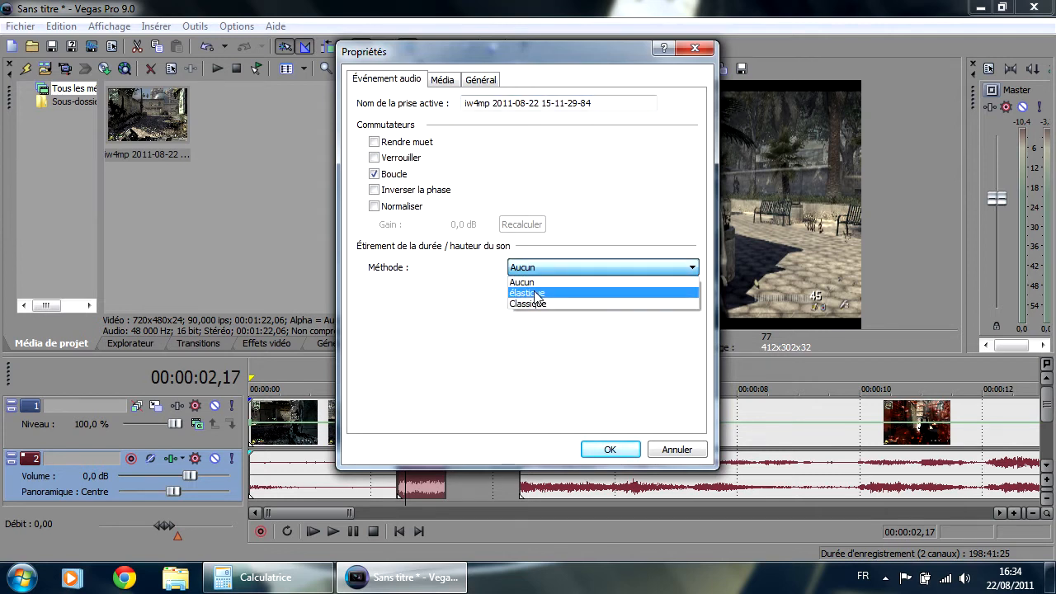
click(538, 294)
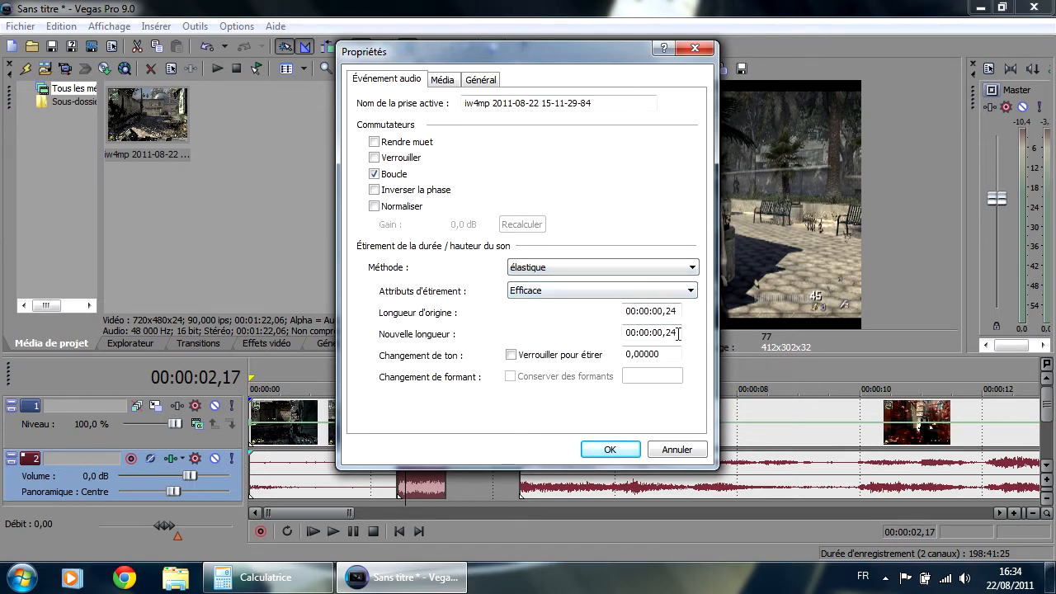
click(511, 355)
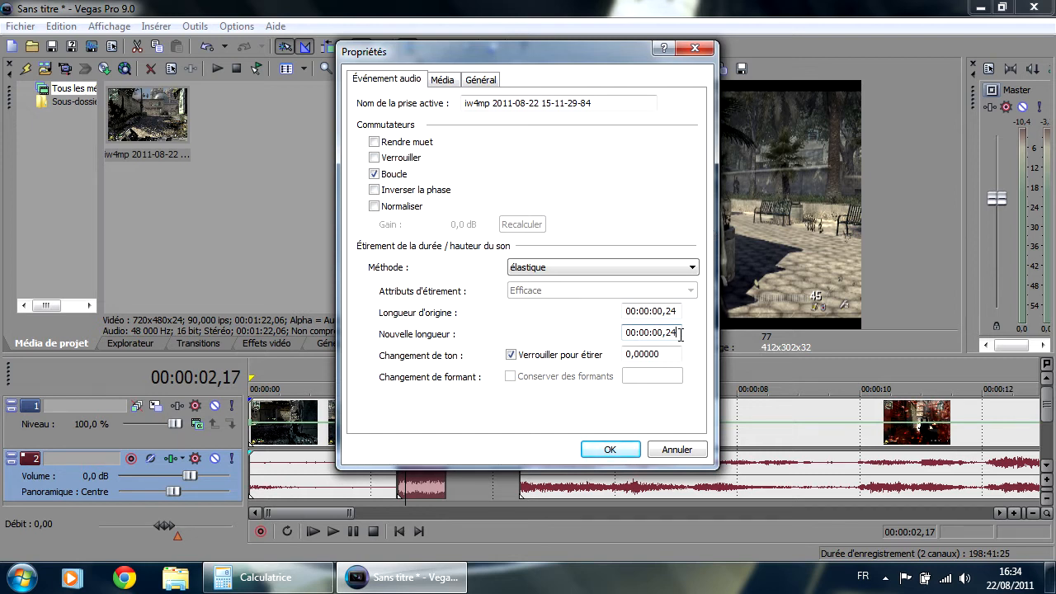
Step: Compute 3 × 24 in the Windows calculator, then set the kill section audio's new length to 00:00:00,72 and apply it
key(BackSpace)
key(BackSpace)
click(264, 577)
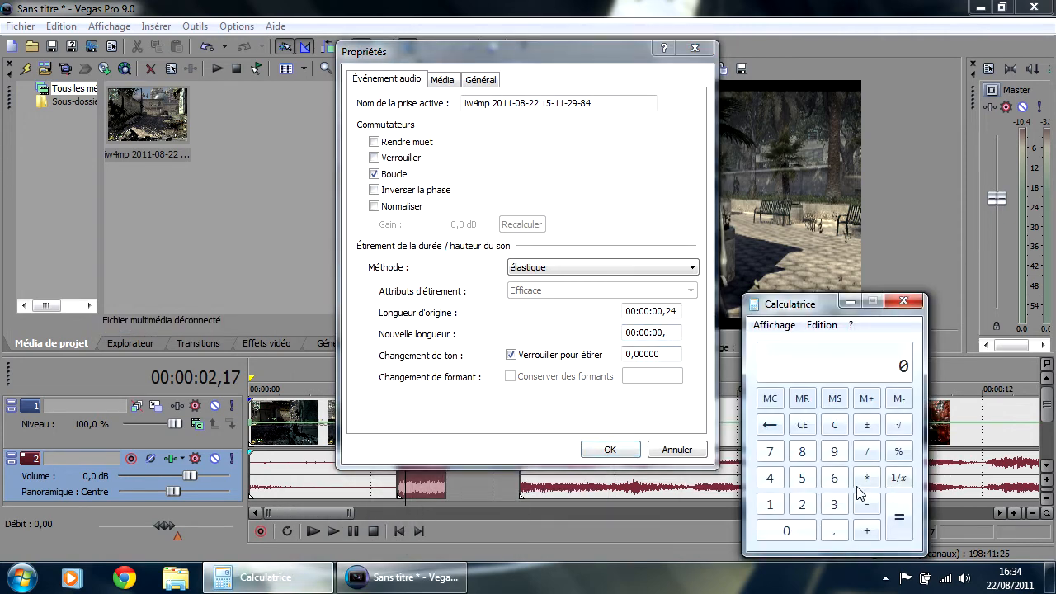
click(834, 504)
click(867, 478)
click(802, 504)
click(770, 478)
click(899, 517)
click(851, 301)
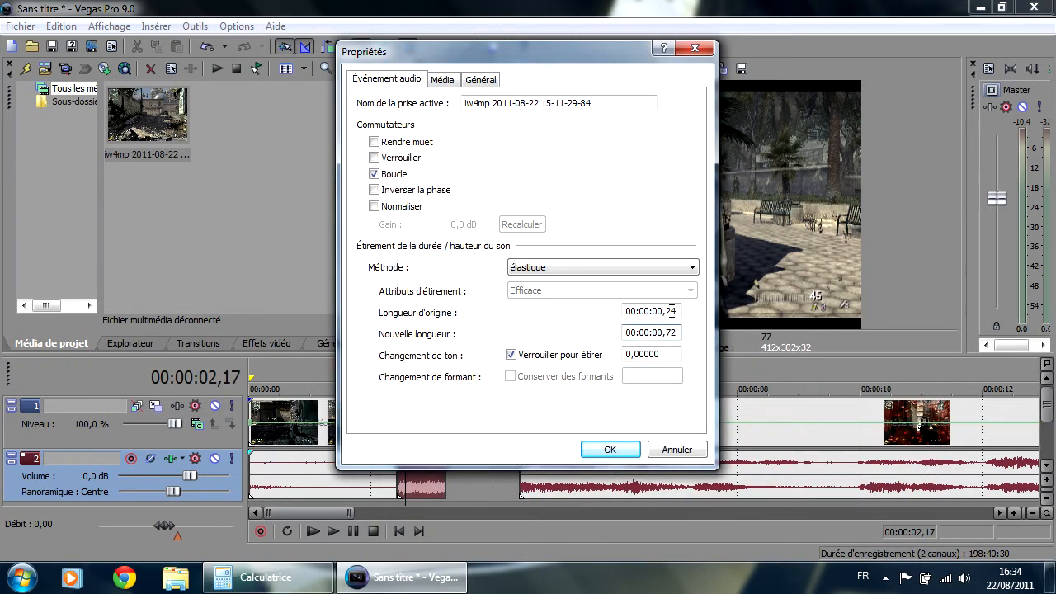
click(610, 449)
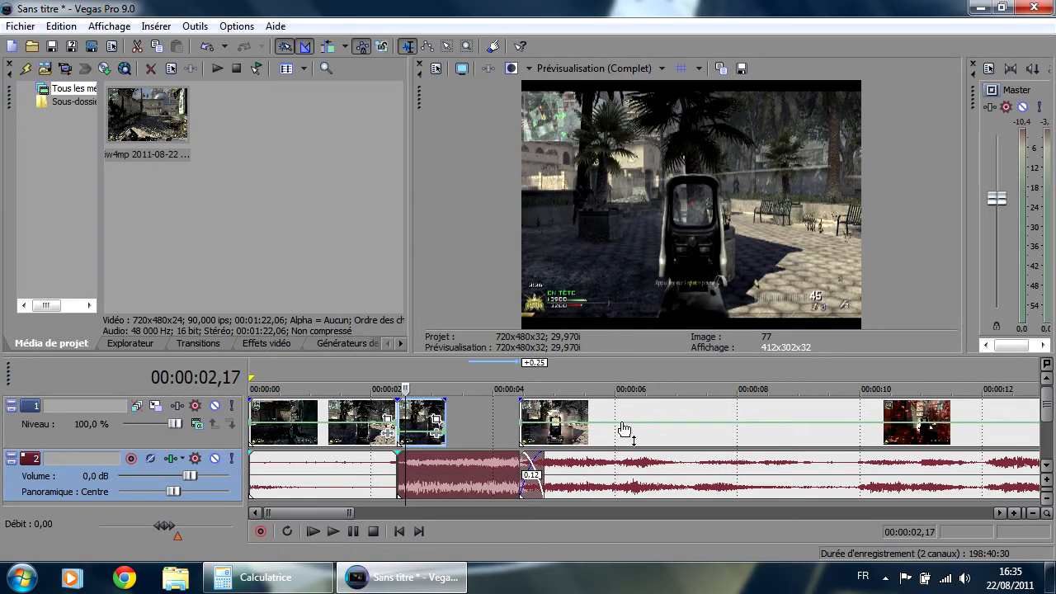
Step: Extend the slowed video section to the end of its stretched audio and place the final section directly against it
drag(625, 429, 681, 430)
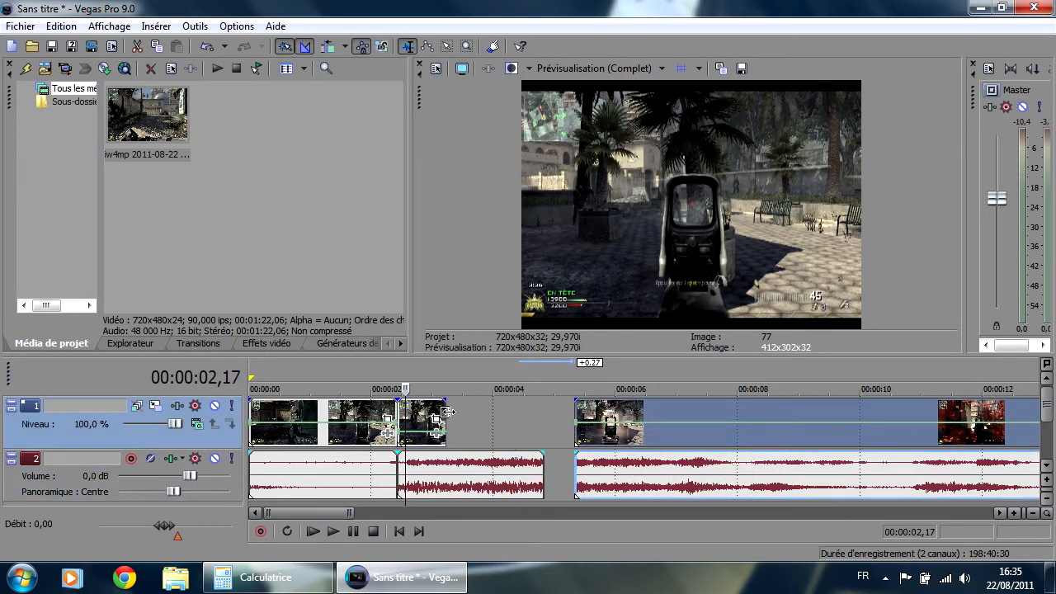
drag(447, 411, 543, 424)
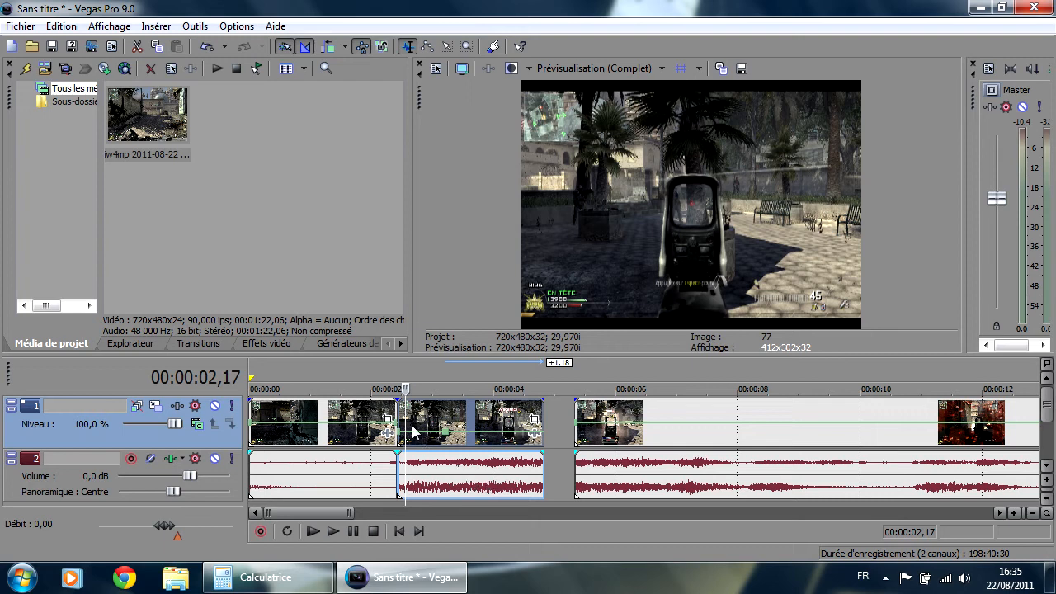
drag(678, 408, 652, 409)
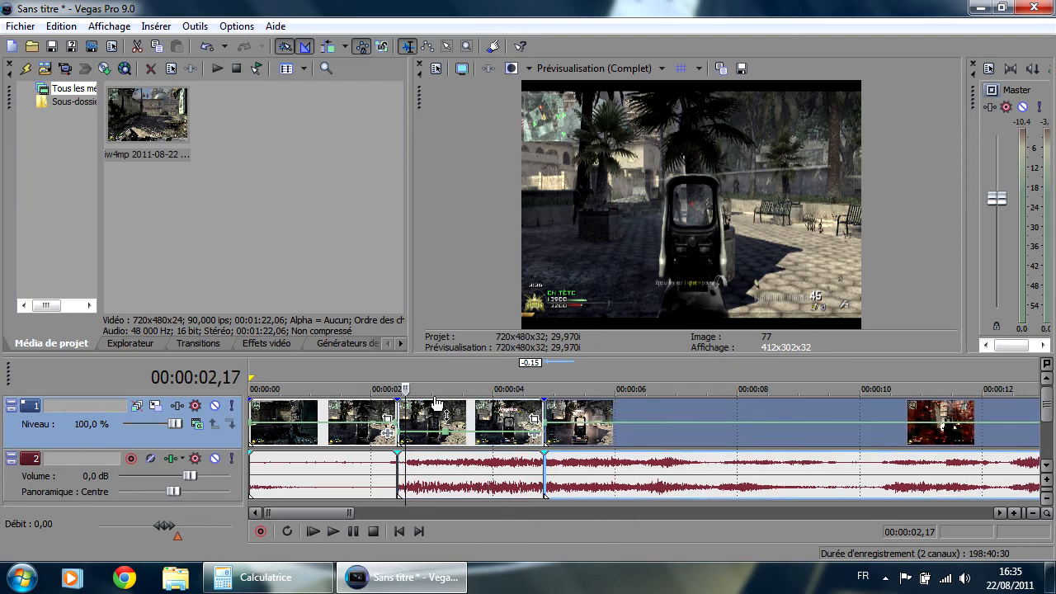
Step: Play the slowed kill section with its stretched audio from 00:00:02,04
drag(405, 389, 379, 389)
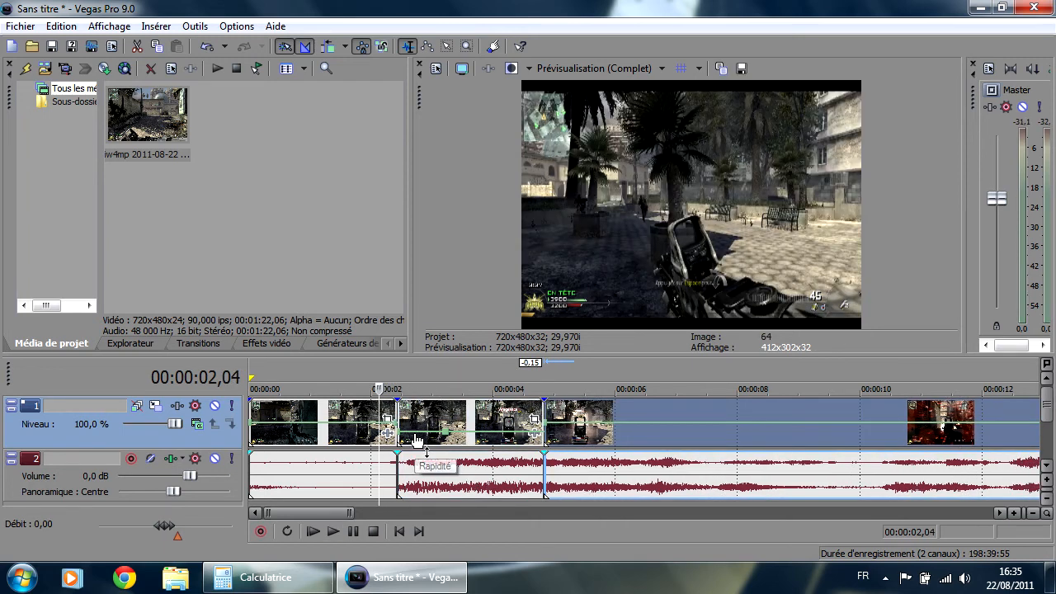
key(space)
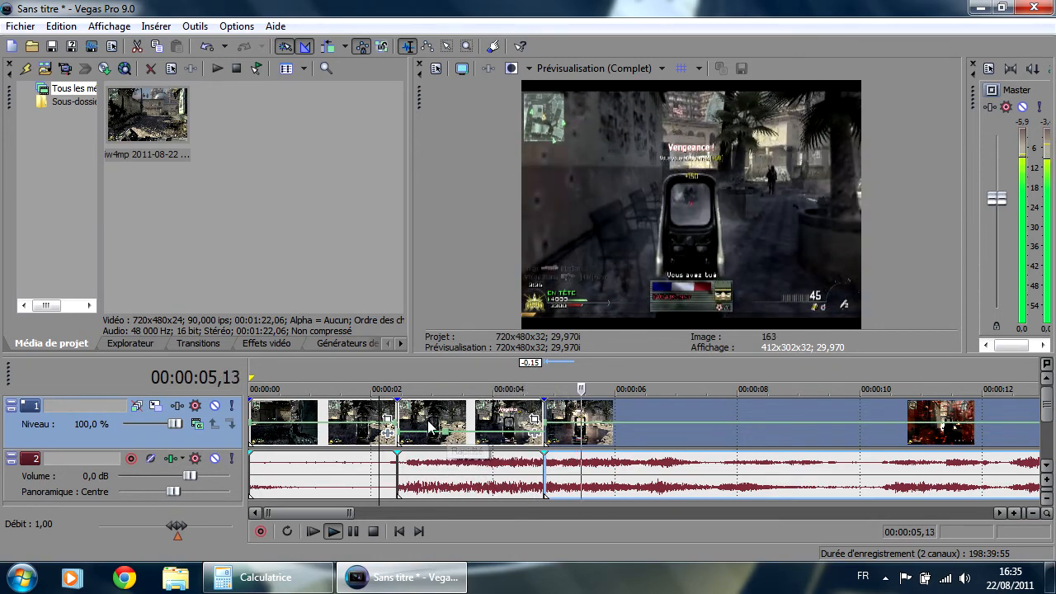
key(space)
drag(379, 389, 426, 390)
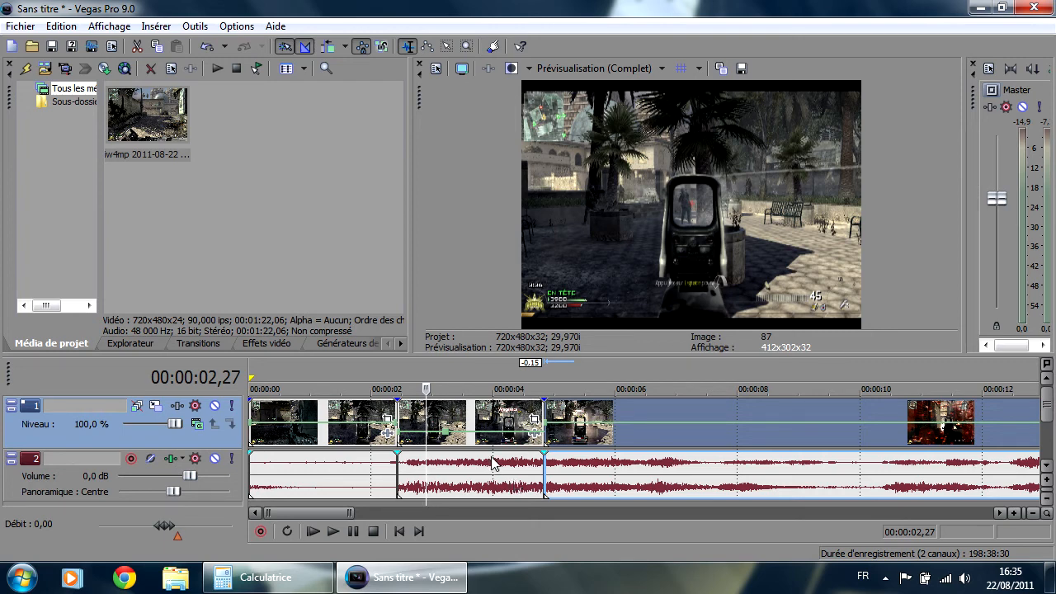
scroll(503, 483, down, 2)
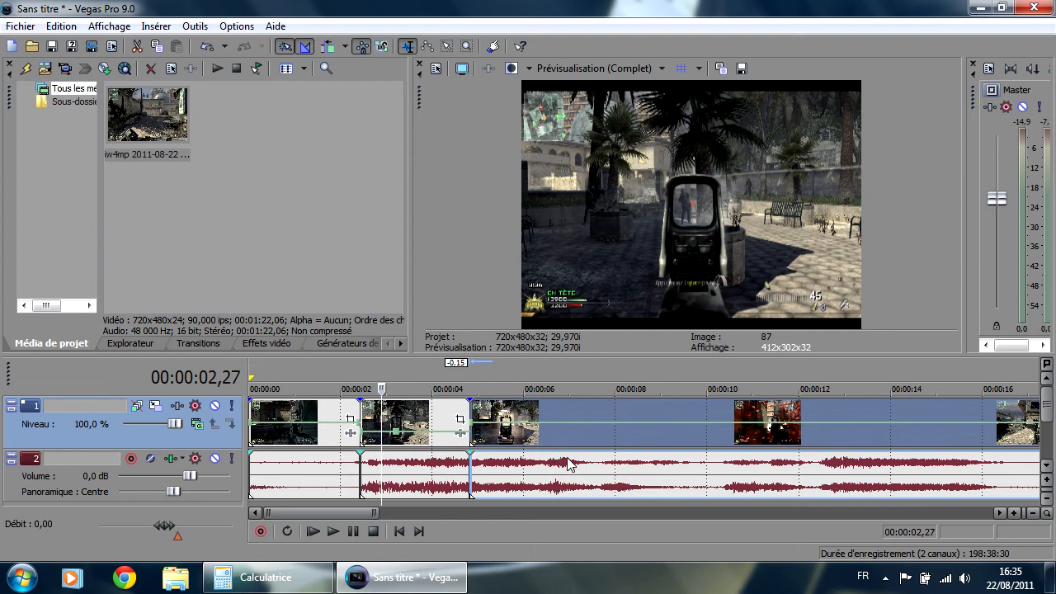